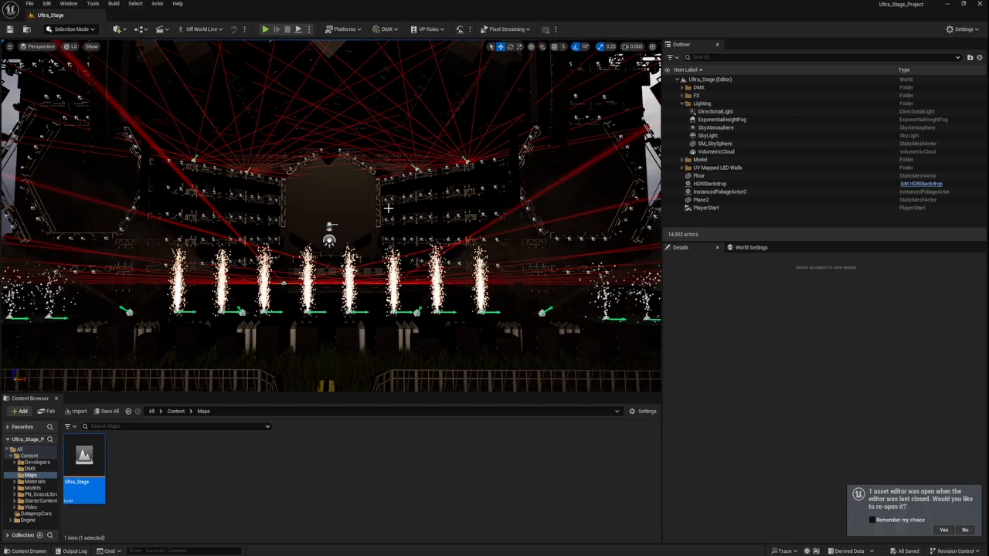
# Step: Inspect the Ultra_Stage level's stage, lasers and lighting trusses from different distances and angles
pyautogui.moveTo(330, 216); pyautogui.dragTo(398, 233, button='right')
pyautogui.scroll(5, 331, 151)
pyautogui.scroll(8, 332, 186)
pyautogui.press('w')
pyautogui.press('s')
pyautogui.press('a')
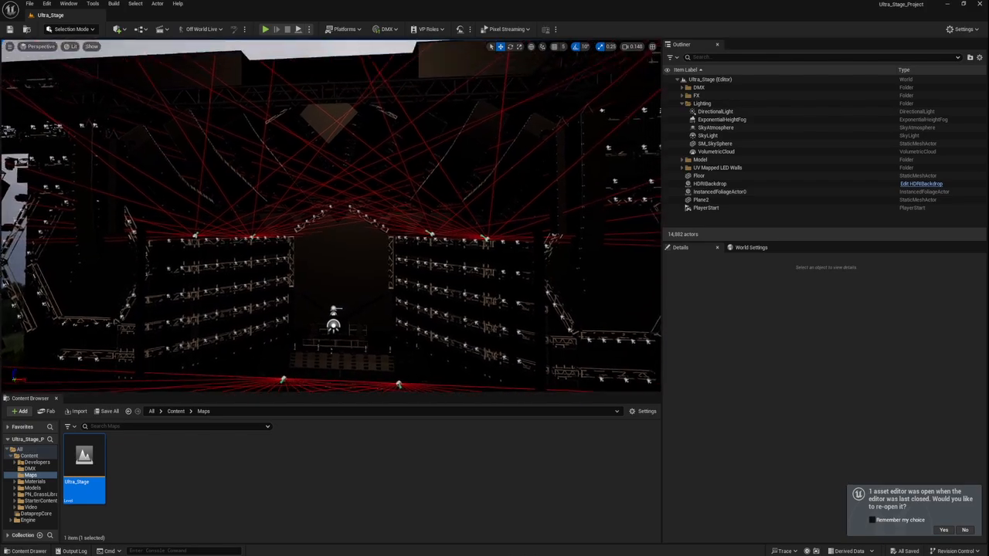
pyautogui.press('s')
pyautogui.moveTo(330, 216); pyautogui.dragTo(329, 260, button='right')
pyautogui.press('w')
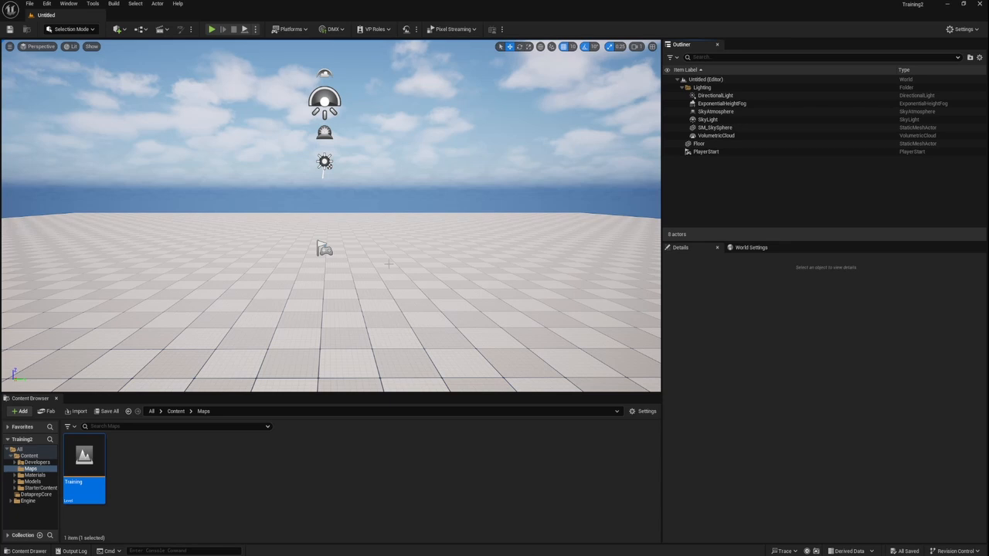
# Step: Add a Plane shape to the level, floating above the floor at about X -380, Y 20, Z 230
pyautogui.click(116, 29)
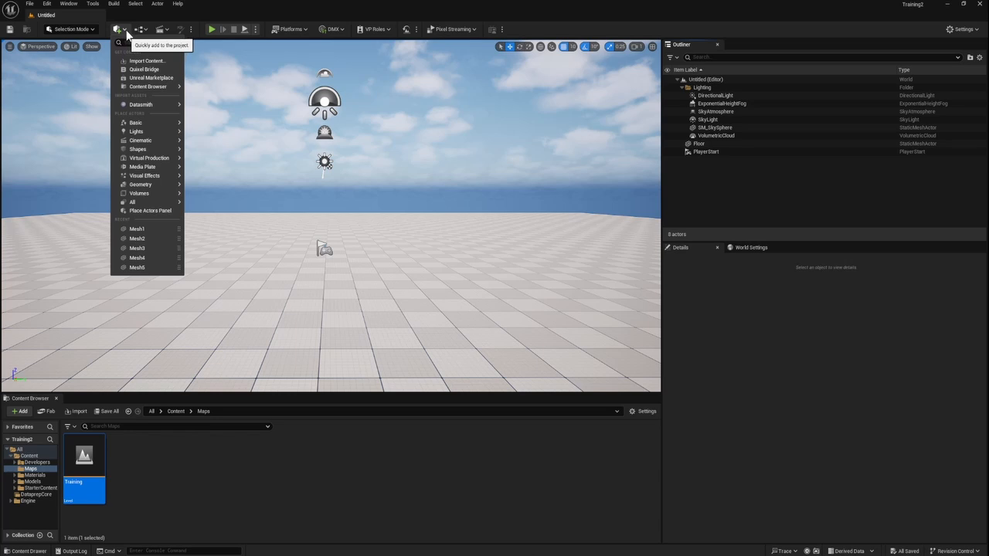
pyautogui.moveTo(143, 125)
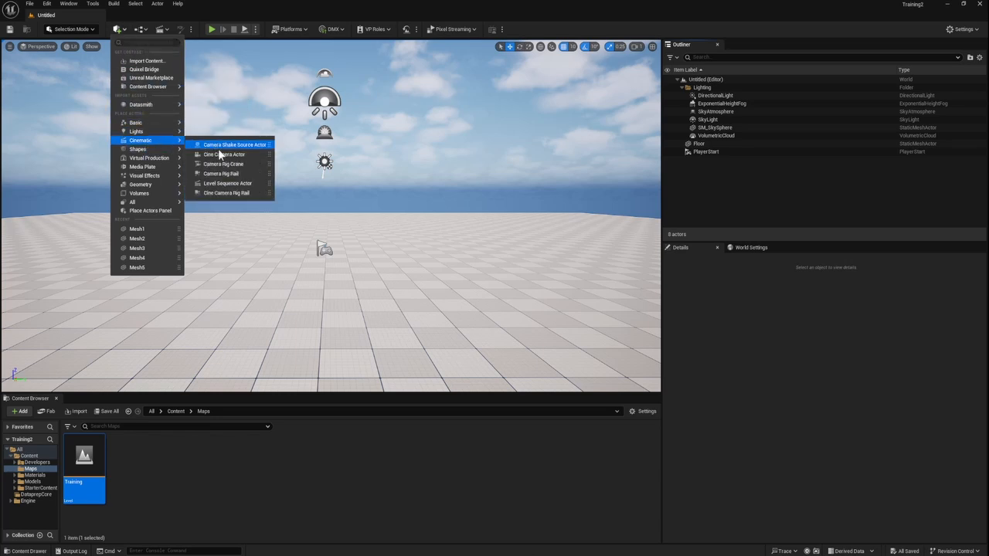
pyautogui.moveTo(159, 149)
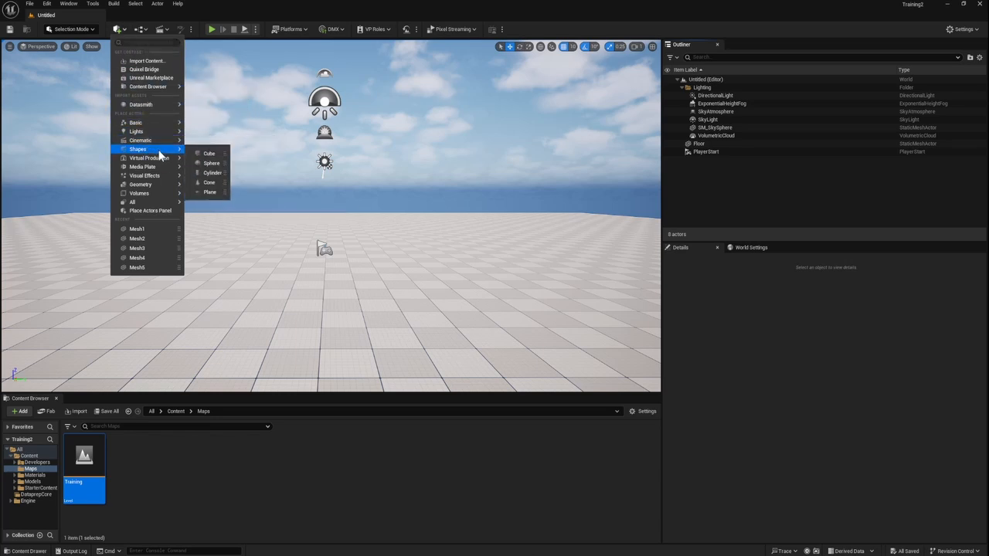
pyautogui.click(205, 192)
pyautogui.moveTo(205, 192); pyautogui.dragTo(225, 181, button='right')
# Step: Rotate the plane 90° about the Y axis so that it stands upright
pyautogui.press('d')
pyautogui.press('a')
pyautogui.press('d')
pyautogui.press('e')
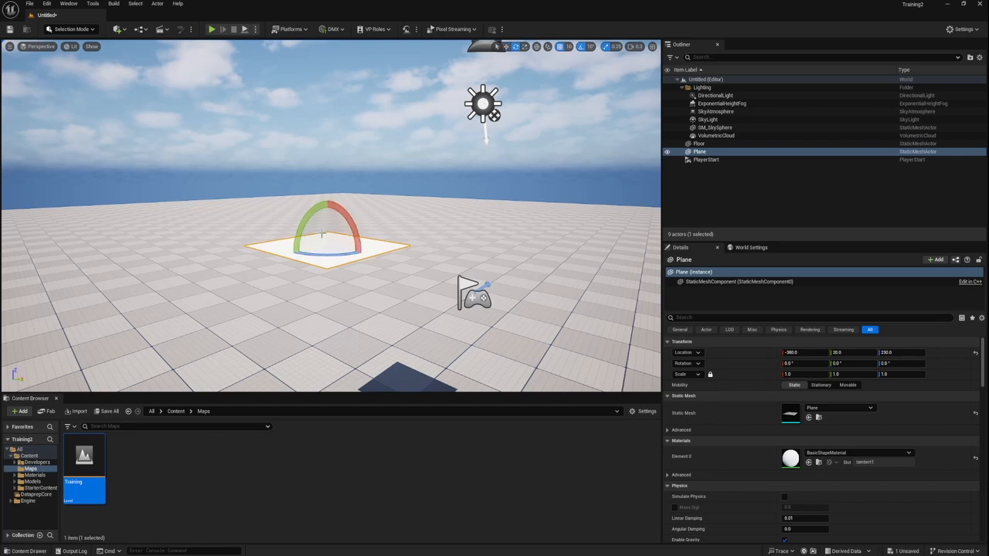
pyautogui.moveTo(317, 204); pyautogui.dragTo(283, 246)
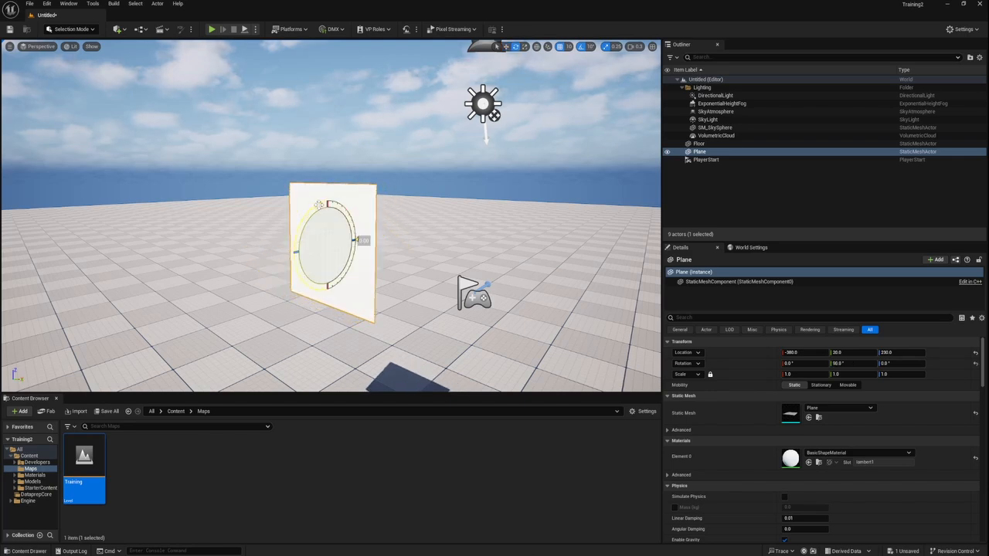
# Step: Scale the upright plane uniformly to 4.0, and widen it along Y to 6.5
pyautogui.press('a')
pyautogui.moveTo(282, 247); pyautogui.dragTo(317, 265, button='right')
pyautogui.press('s')
pyautogui.press('r')
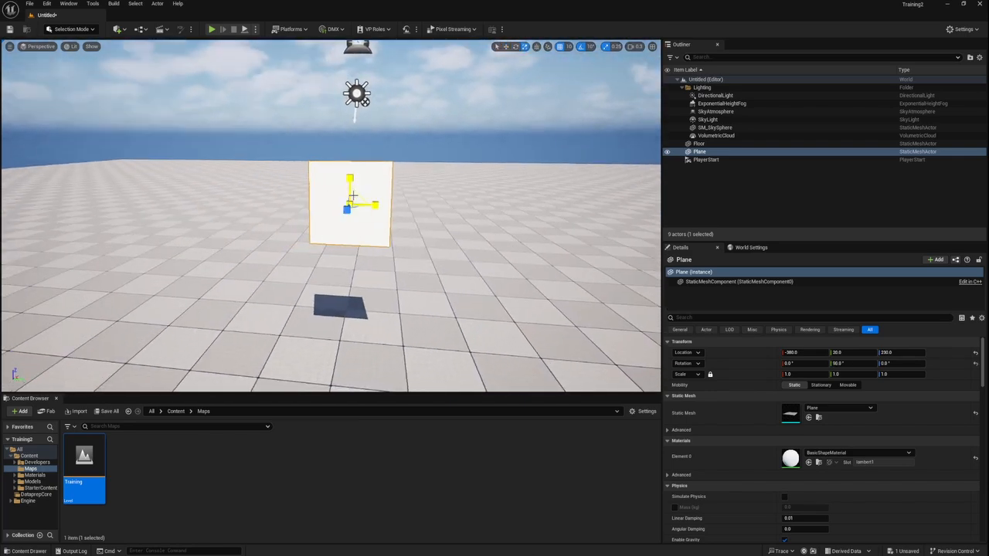
pyautogui.moveTo(349, 199); pyautogui.dragTo(347, 151)
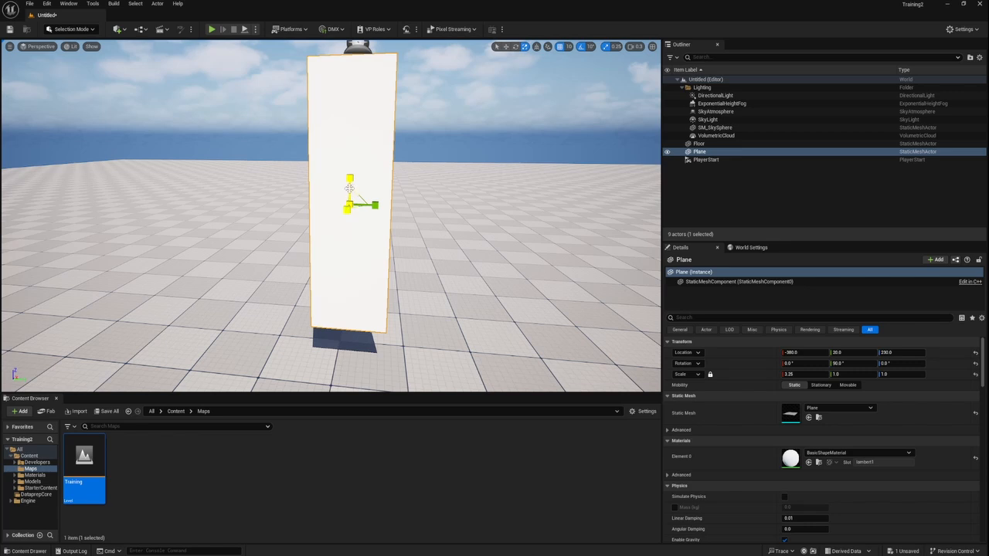
pyautogui.hotkey('ctrl', 'z')
pyautogui.moveTo(349, 202); pyautogui.dragTo(371, 147)
pyautogui.scroll(-8, 375, 208)
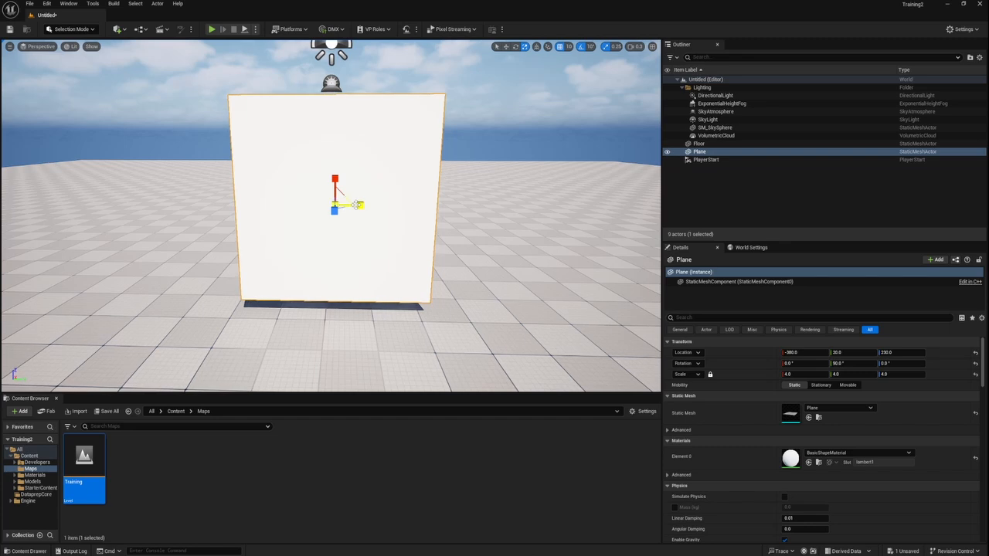
pyautogui.moveTo(360, 205)
pyautogui.mouseDown()
pyautogui.moveTo(417, 204)
pyautogui.moveTo(345, 205)
pyautogui.mouseUp()
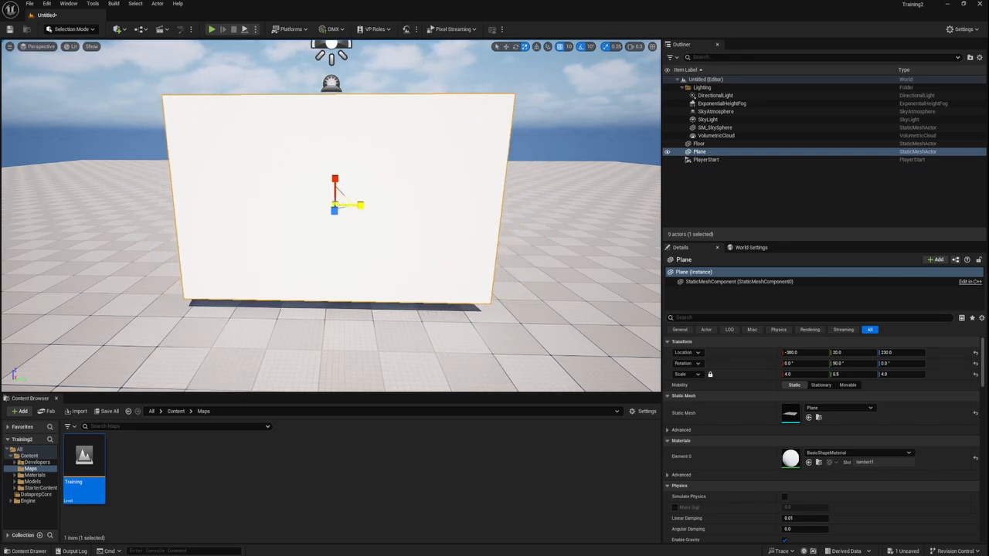
# Step: Check the enlarged plane's proportions from several distances and viewing angles
pyautogui.moveTo(314, 242); pyautogui.dragTo(292, 249, button='right')
pyautogui.press('w')
pyautogui.press('d')
pyautogui.press('s')
pyautogui.press('s')
pyautogui.press('a')
pyautogui.press('d')
pyautogui.press('d')
pyautogui.press('w')
pyautogui.press('s')
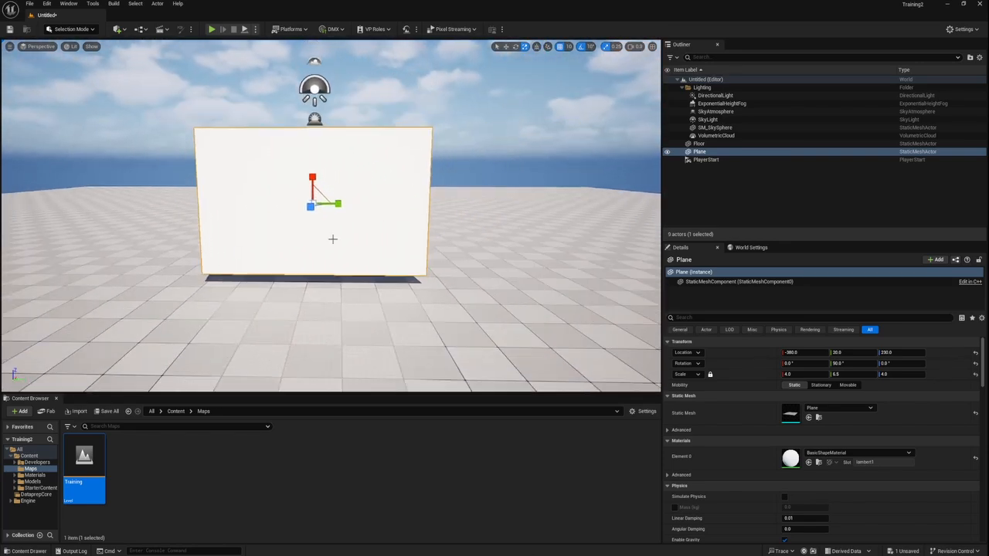
# Step: Rename the Plane actor as TV
pyautogui.click(138, 472)
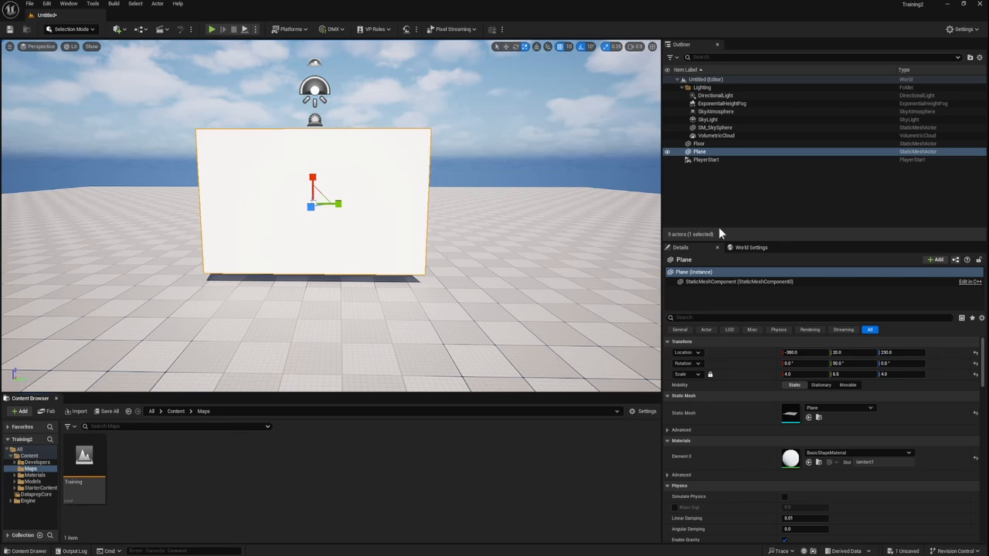
pyautogui.rightClick(699, 144)
pyautogui.rightClick(700, 153)
pyautogui.rightClick(701, 153)
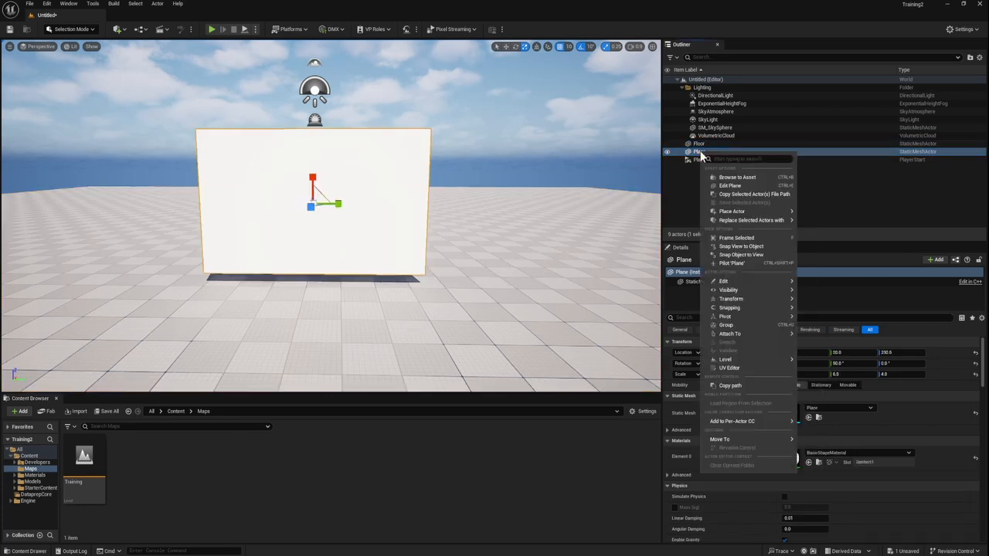
pyautogui.moveTo(734, 281)
pyautogui.click(826, 329)
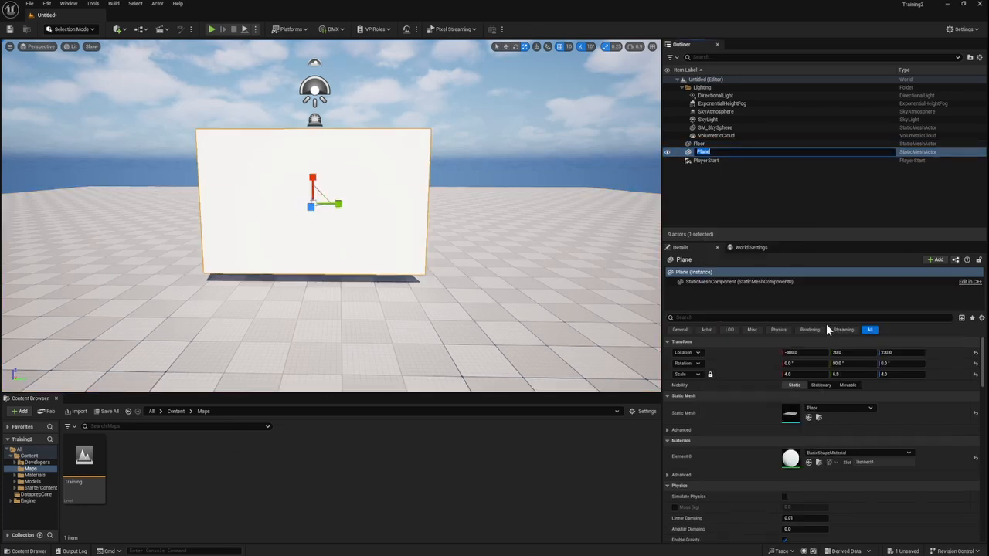
pyautogui.write('TV')
pyautogui.press('Return')
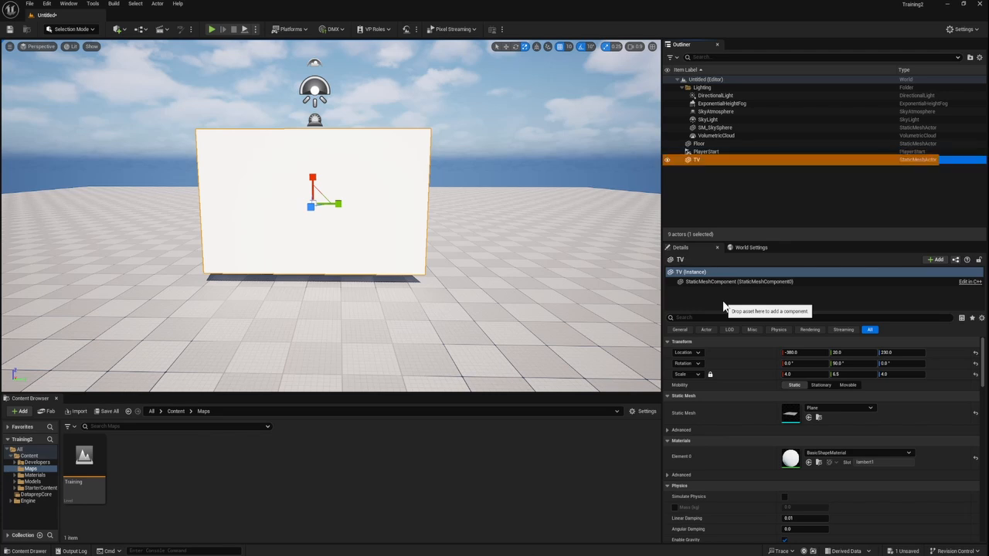
pyautogui.click(311, 466)
pyautogui.click(326, 343)
pyautogui.click(337, 168)
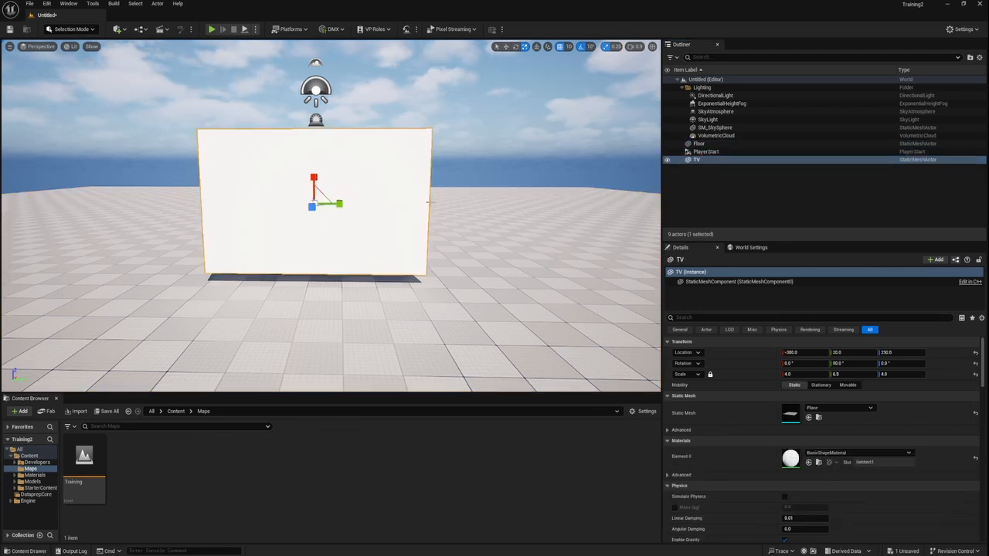
# Step: Create a new folder named Video inside the project's Content folder
pyautogui.click(33, 475)
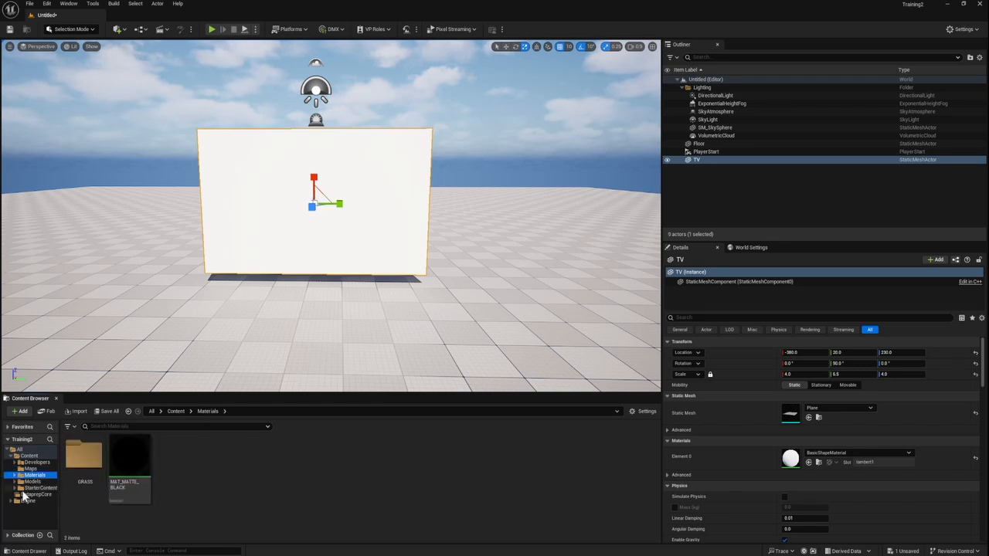
pyautogui.click(29, 456)
pyautogui.rightClick(31, 461)
pyautogui.click(54, 290)
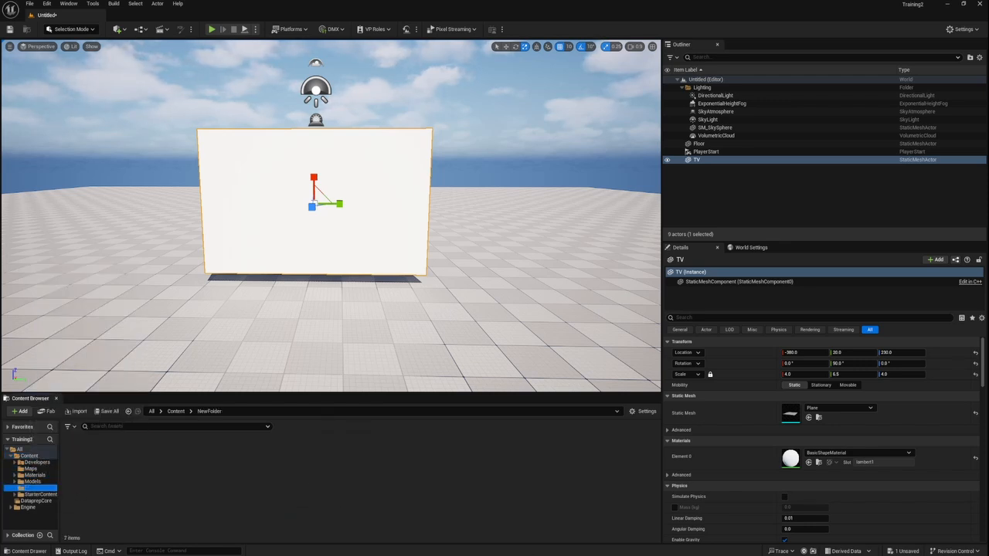
pyautogui.write('Vid')
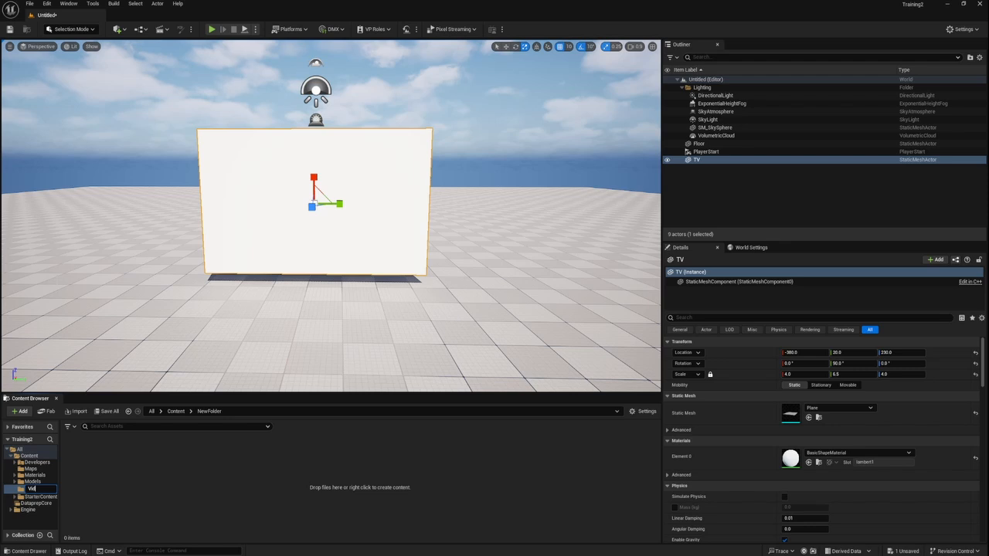
pyautogui.write('eo')
pyautogui.press('Return')
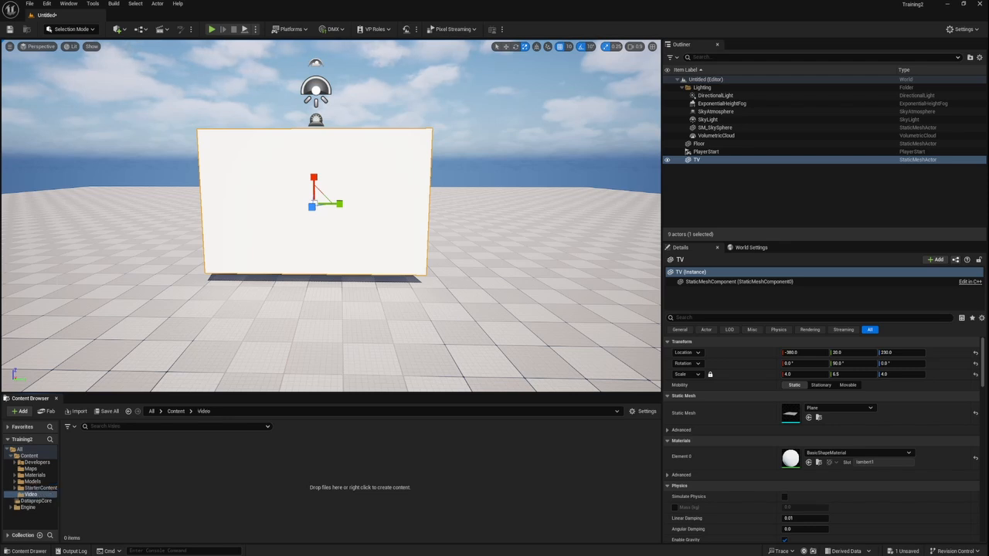
# Step: Create a material named MAT_Video1 in the Video folder
pyautogui.rightClick(141, 489)
pyautogui.click(173, 207)
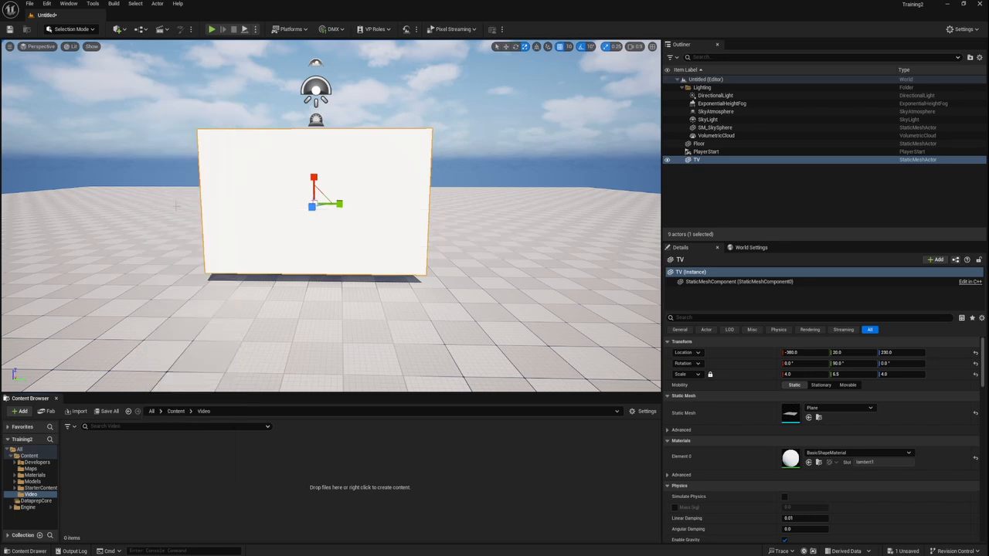
pyautogui.write('MAT')
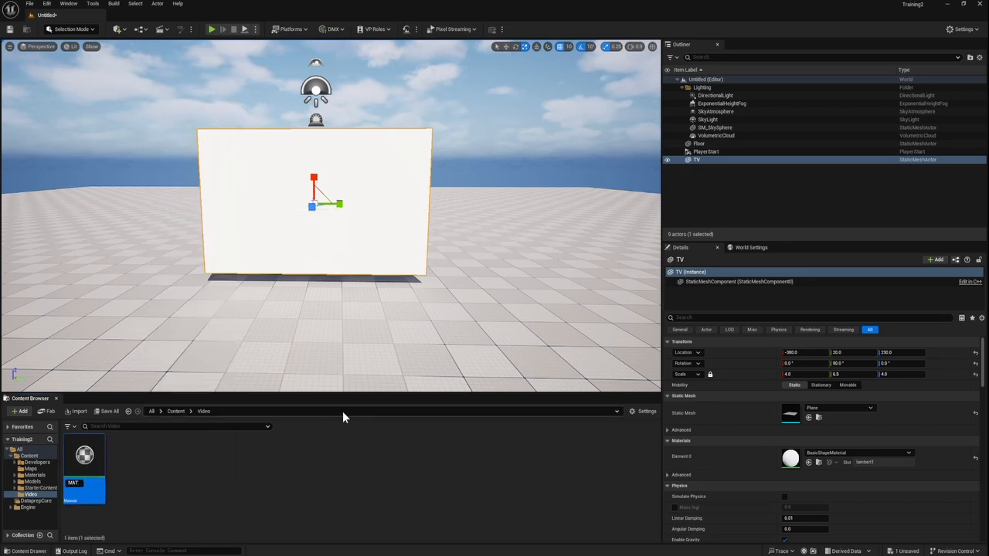
pyautogui.write('_Video1')
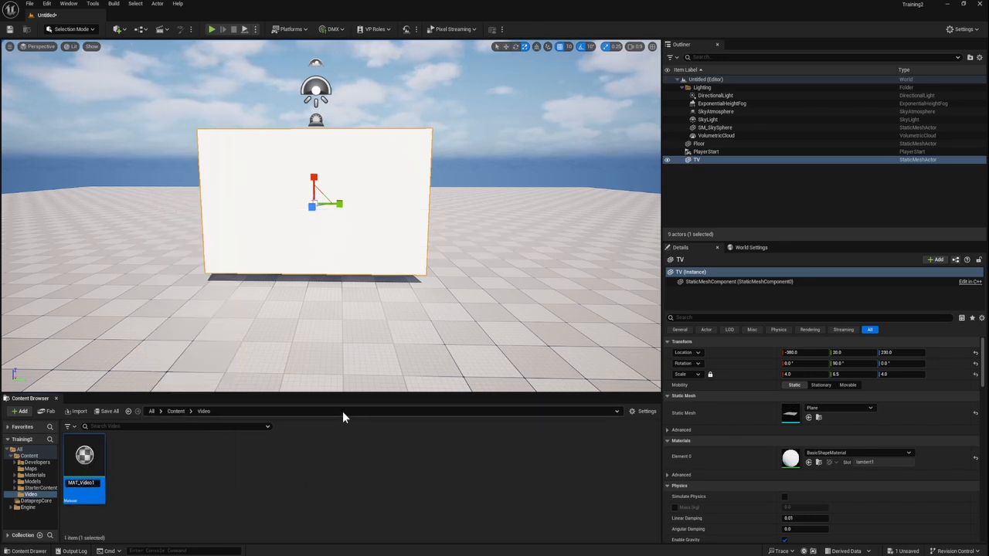
pyautogui.press('Return')
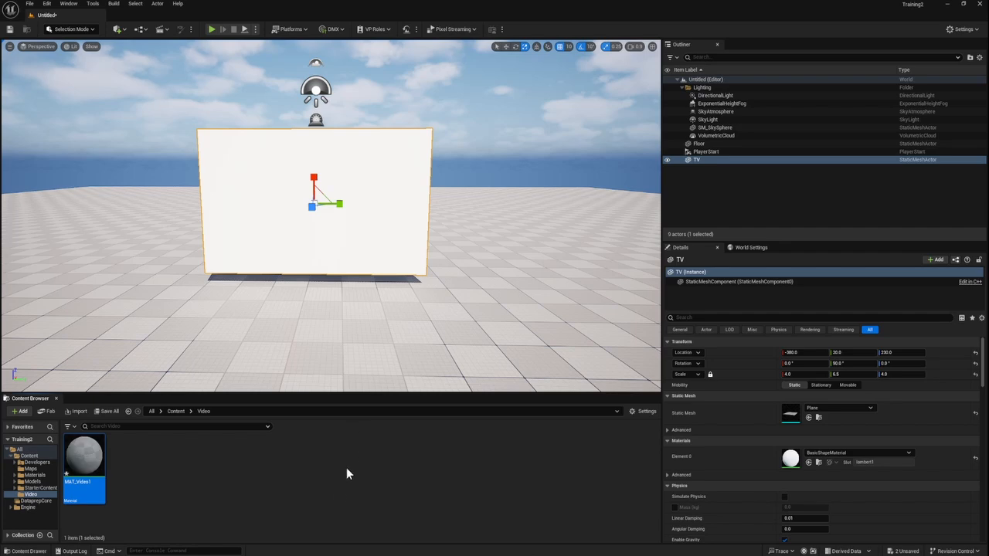
# Step: Import legend_part_1_by_visualdon.mp4 from the local Content folder in File Explorer into the project's Video folder
pyautogui.hotkey('alt', 'Tab')
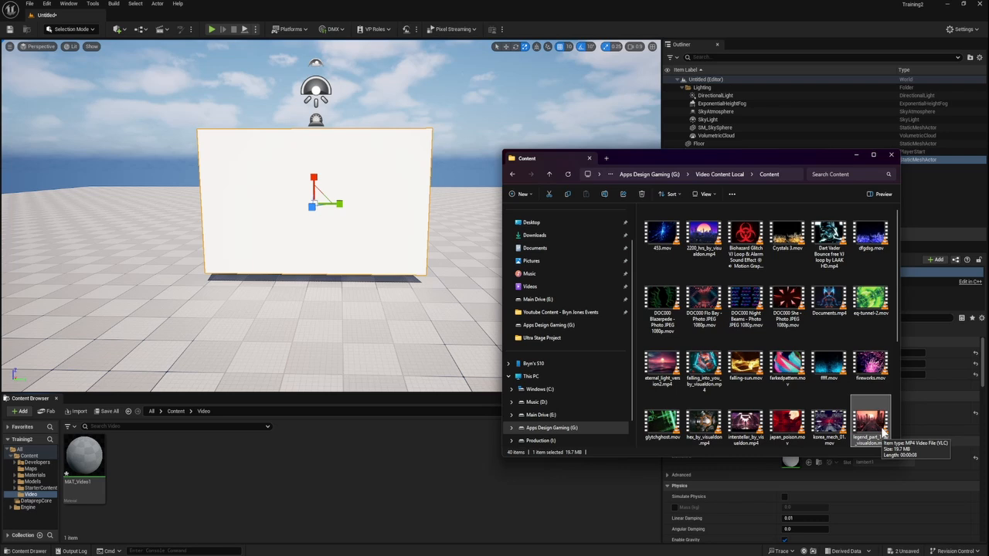
pyautogui.moveTo(881, 435); pyautogui.dragTo(235, 473)
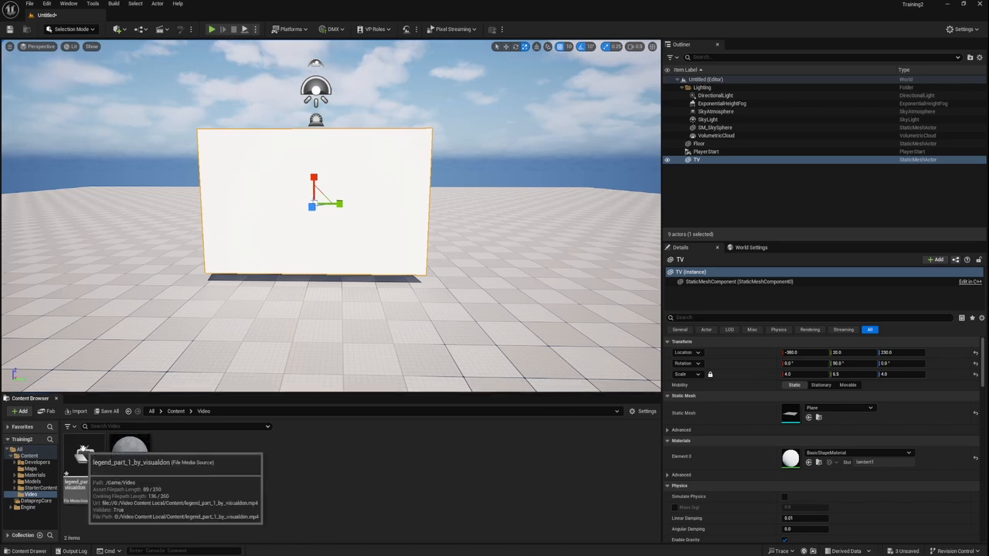
# Step: Place the imported media source in the level as a media plate beside the TV, and delete that plate
pyautogui.moveTo(83, 450); pyautogui.dragTo(487, 187)
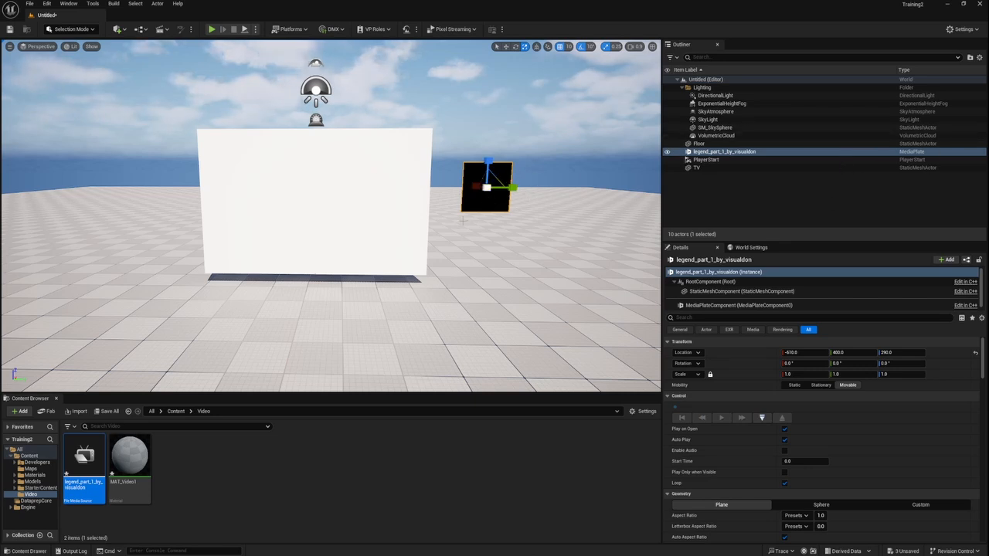
pyautogui.press('Delete')
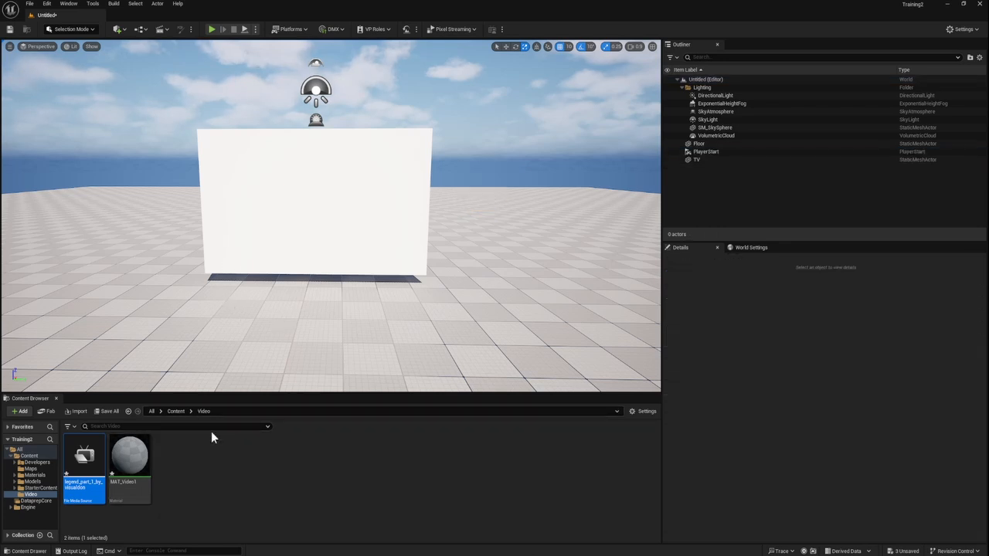
pyautogui.click(207, 453)
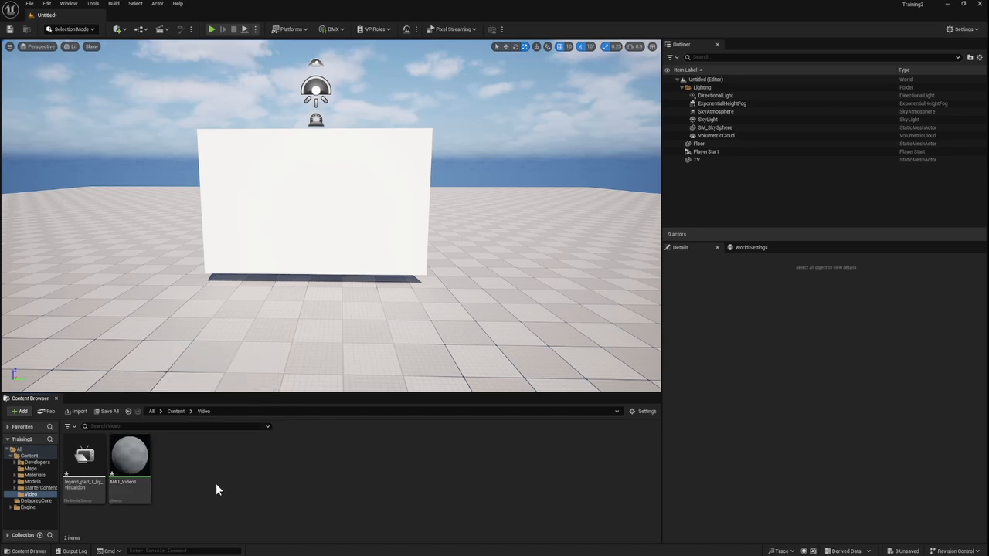
# Step: Create a media player named MP_Video1 in the Video folder with a linked video output MediaTexture asset
pyautogui.rightClick(226, 469)
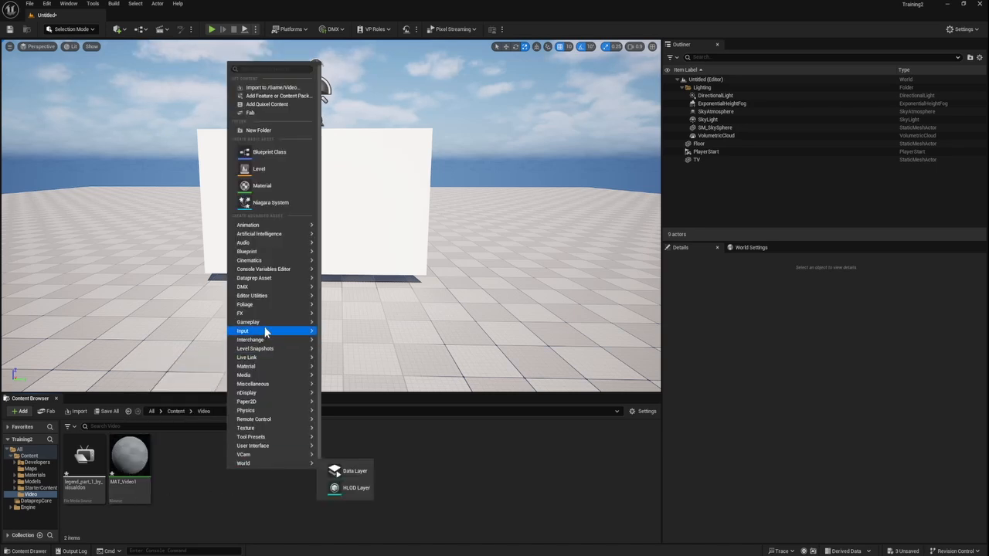
pyautogui.moveTo(263, 375)
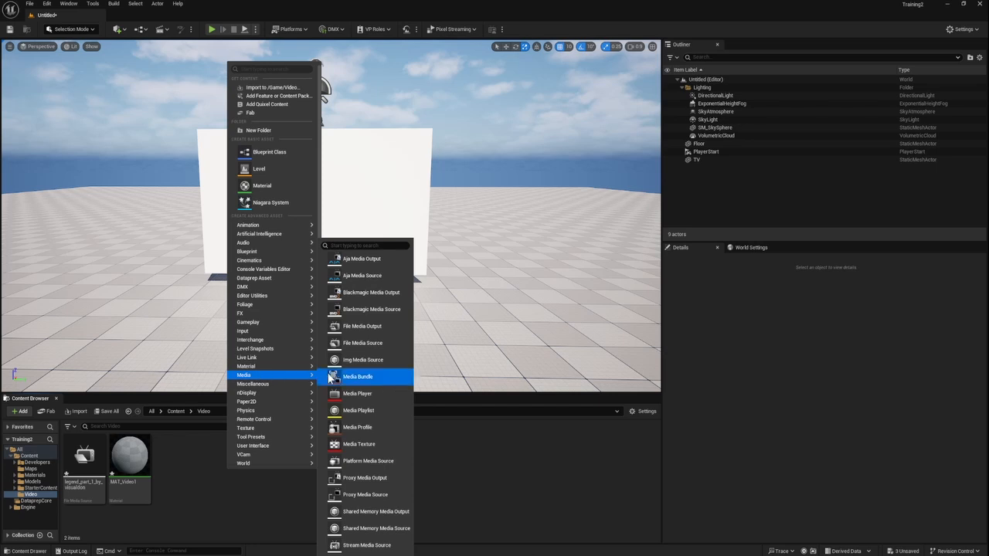
pyautogui.click(377, 393)
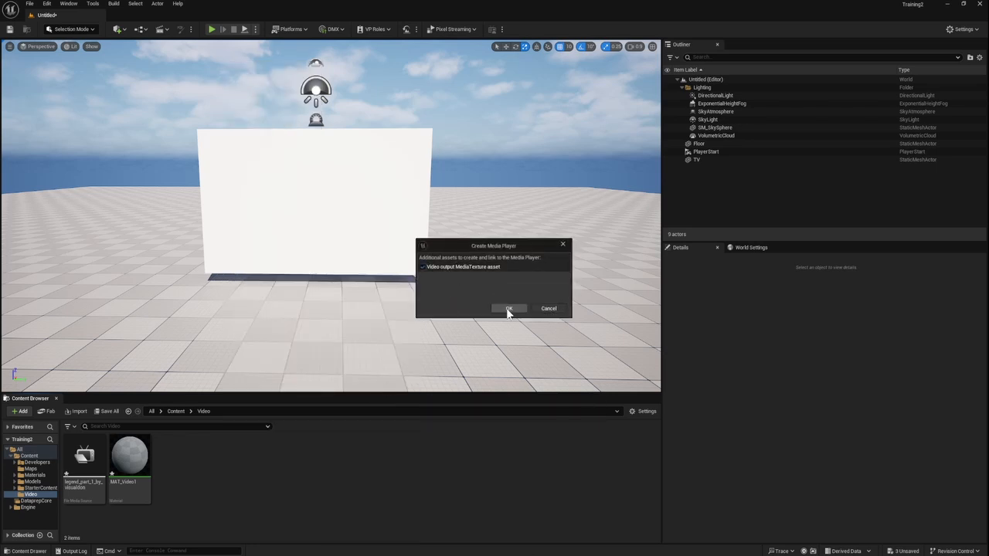
pyautogui.click(429, 269)
pyautogui.click(499, 307)
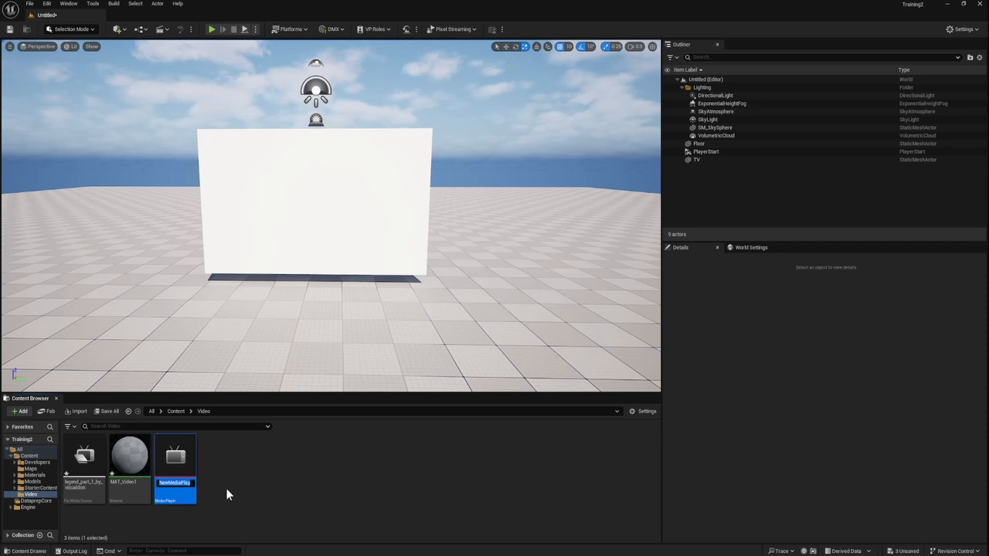
pyautogui.write('MP')
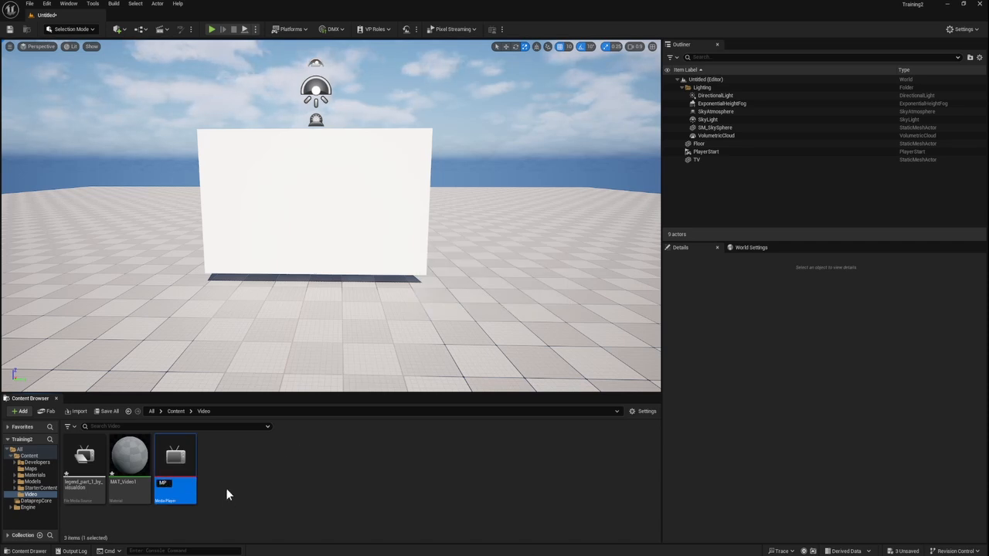
pyautogui.write('_Video1')
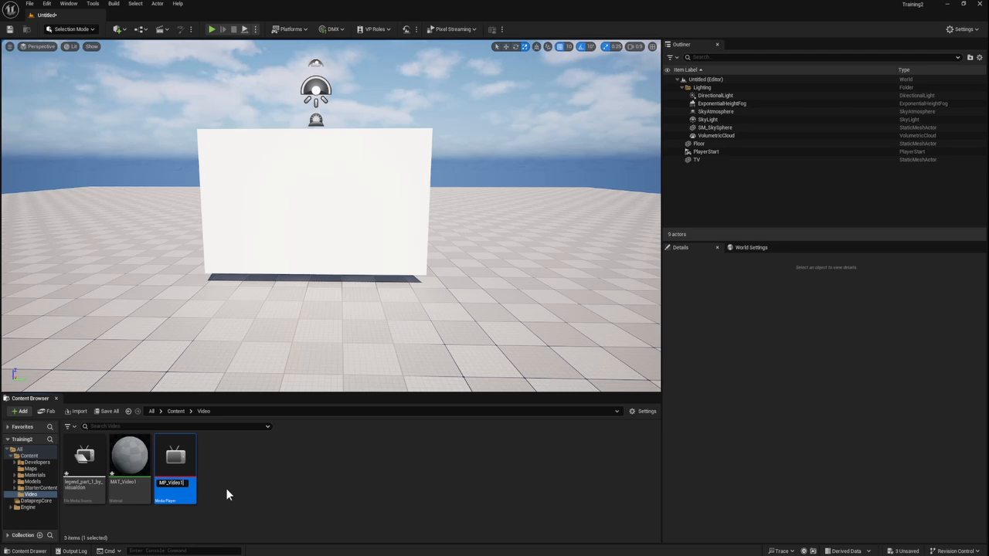
pyautogui.press('Return')
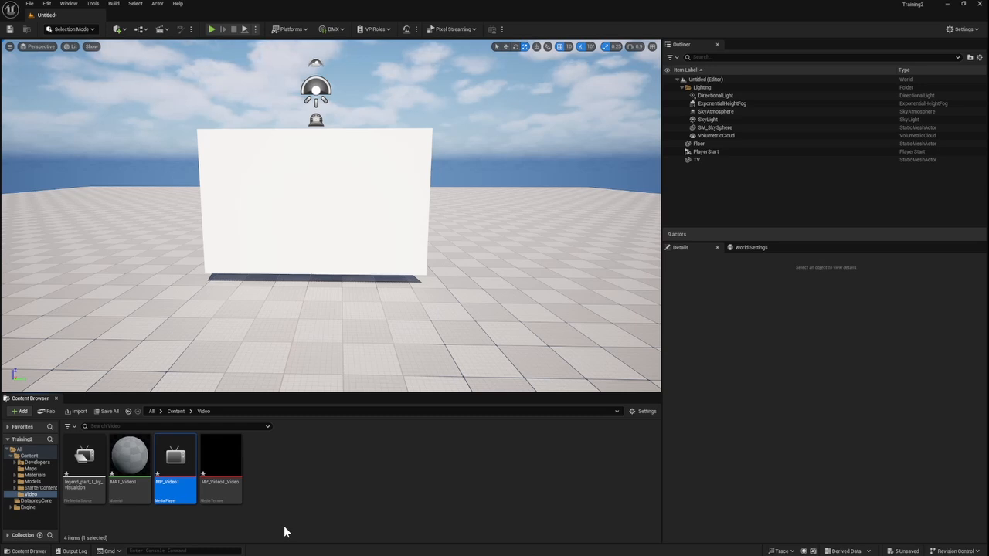
# Step: Rename the media texture linked to MP_Video1 as MT_Video1
pyautogui.click(224, 475)
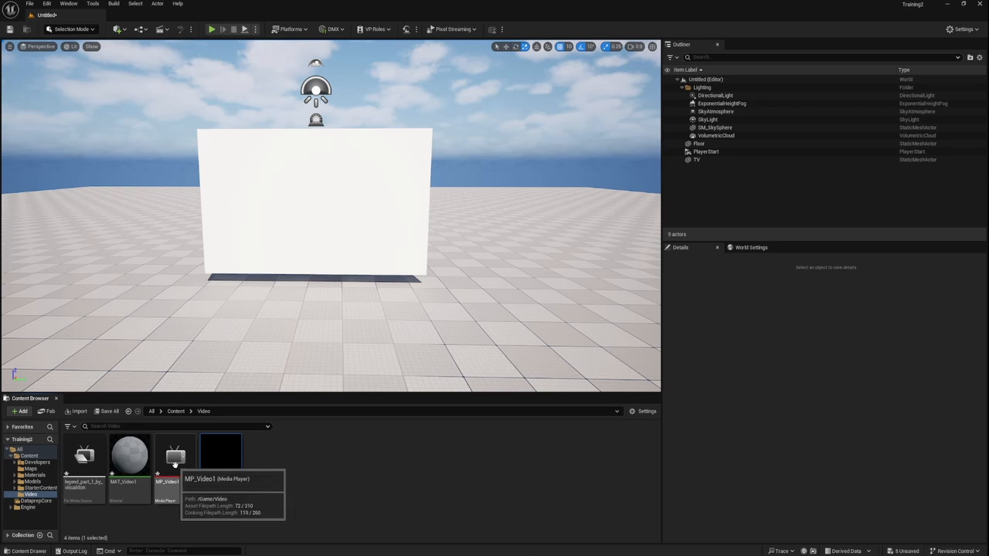
pyautogui.rightClick(228, 475)
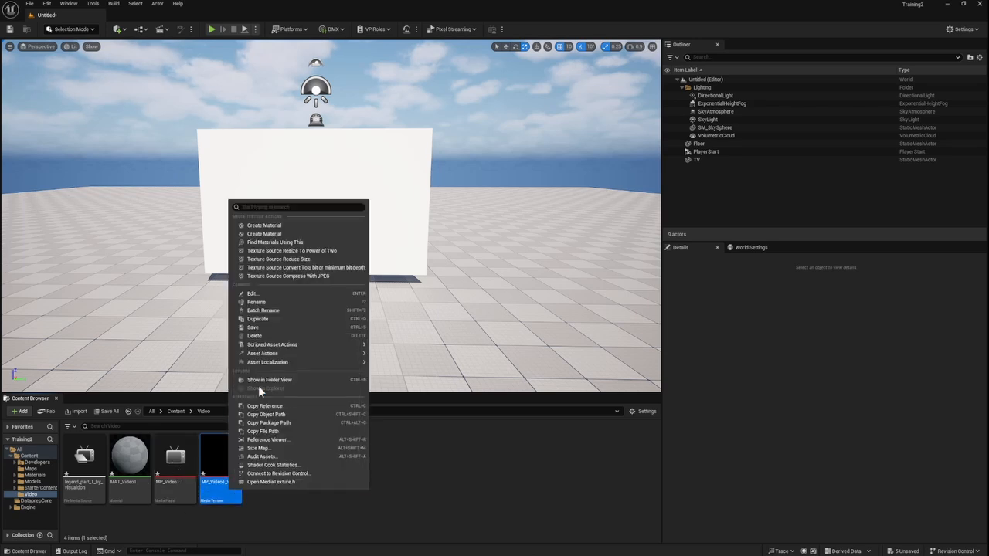
pyautogui.click(270, 302)
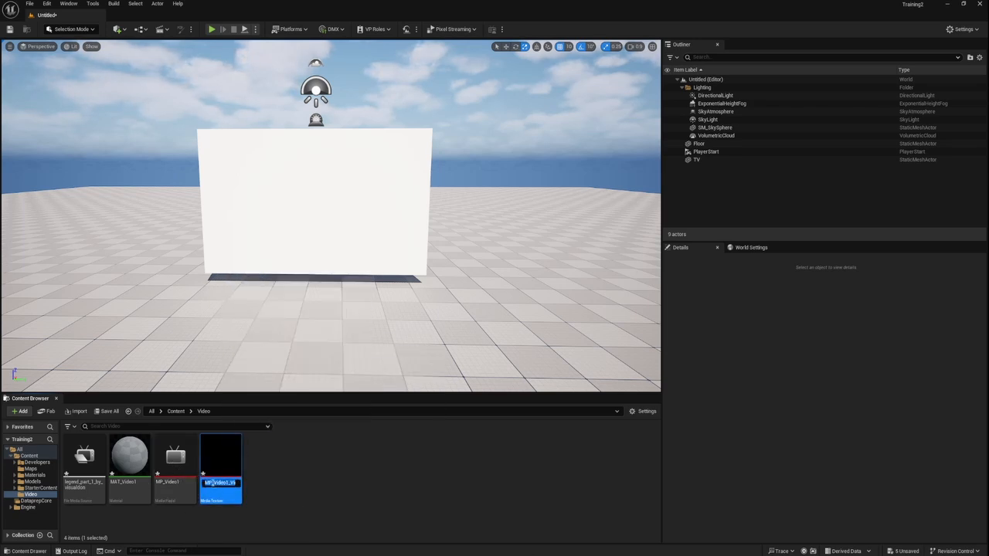
pyautogui.click(211, 482)
pyautogui.press('BackSpace')
pyautogui.write('T')
pyautogui.press('Return')
# Step: Add MT_Video1 as a texture sample in the MAT_Video1 material graph and connect its RGB output to Base Color
pyautogui.doubleClick(129, 457)
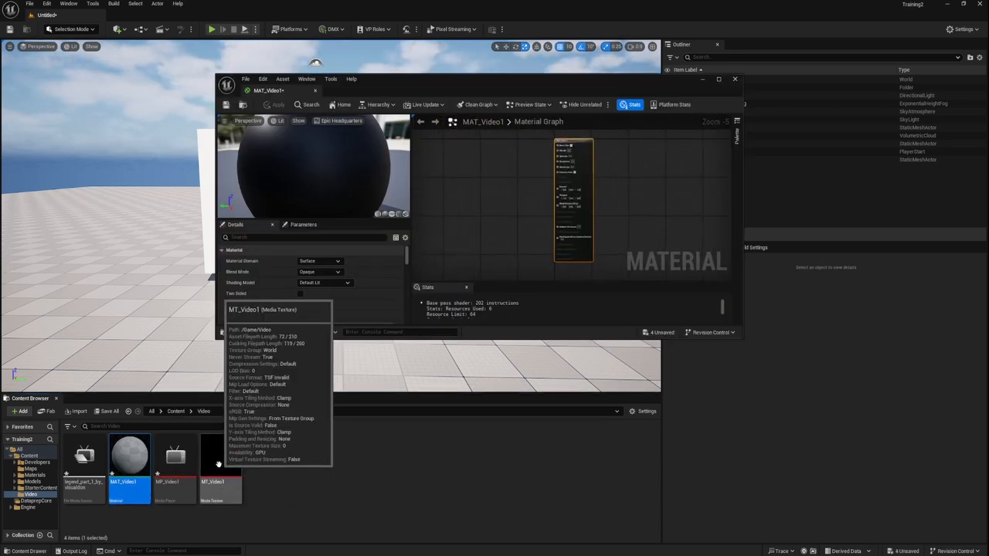
pyautogui.moveTo(218, 463); pyautogui.dragTo(579, 152)
pyautogui.scroll(3, 540, 147)
pyautogui.scroll(1, 542, 142)
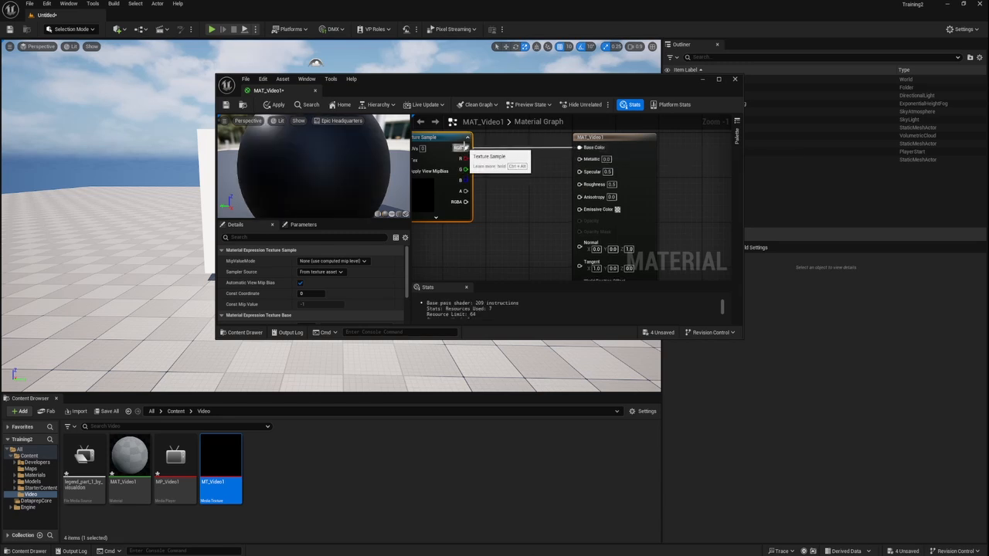
# Step: Add a Multiply node fed by the texture's RGB (A) and a new constant (B), and connect its output to Emissive Color
pyautogui.rightClick(489, 229)
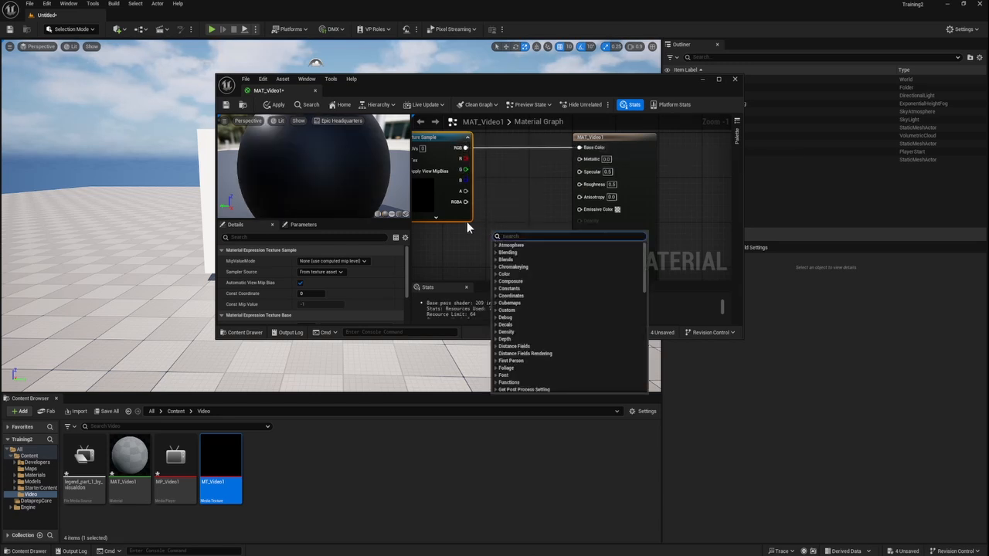
pyautogui.write('mul')
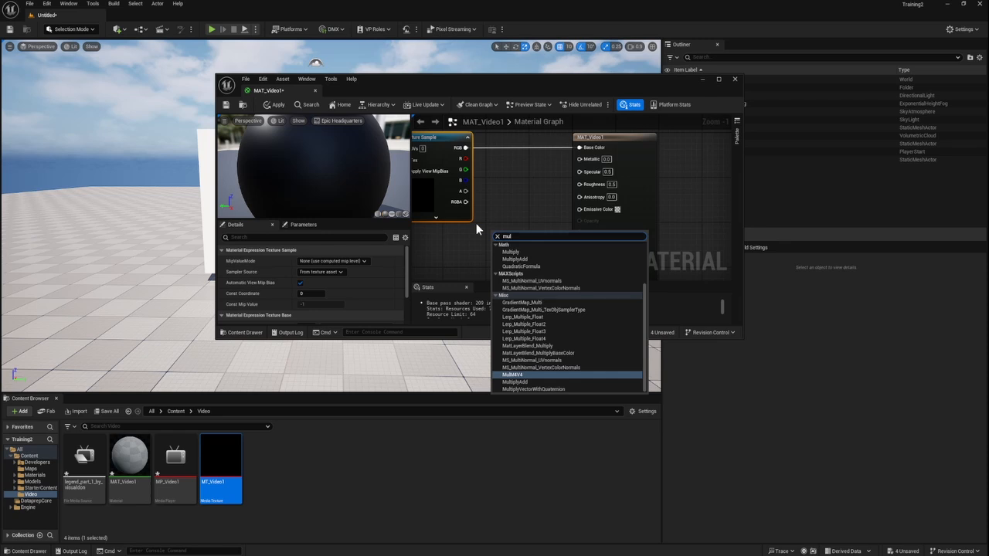
pyautogui.write('ti')
pyautogui.press('Return')
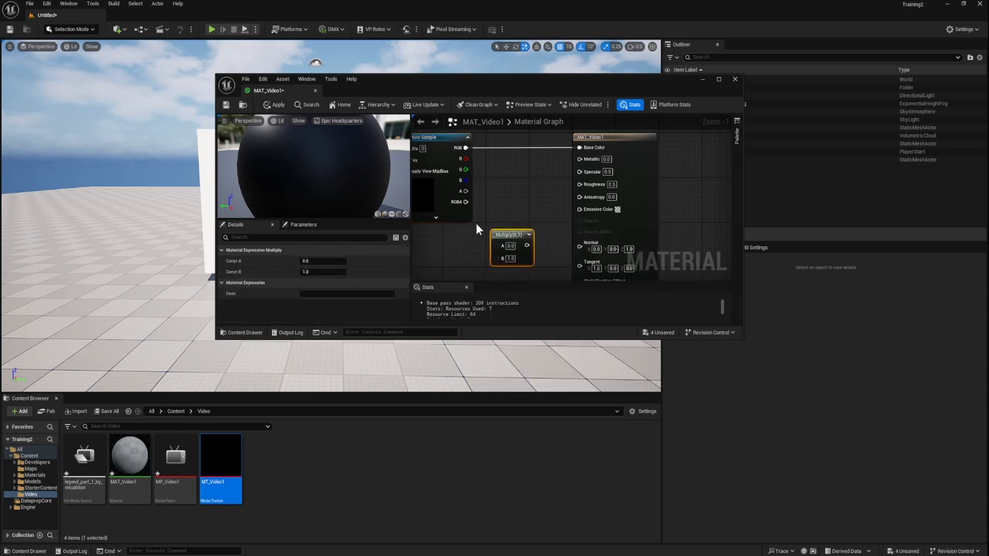
pyautogui.click(437, 260)
pyautogui.scroll(-1, 478, 255)
pyautogui.moveTo(474, 258); pyautogui.dragTo(498, 245)
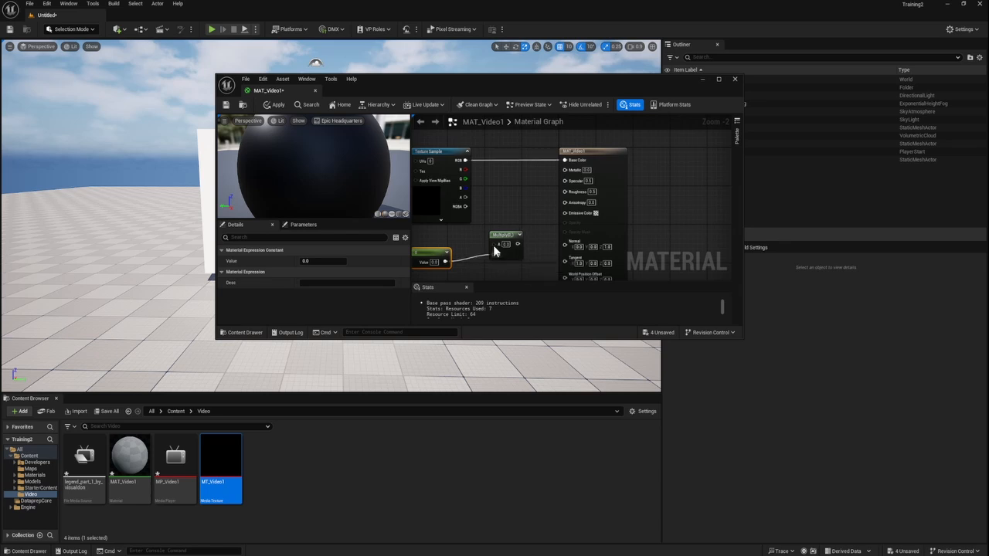
pyautogui.moveTo(465, 160); pyautogui.dragTo(565, 213)
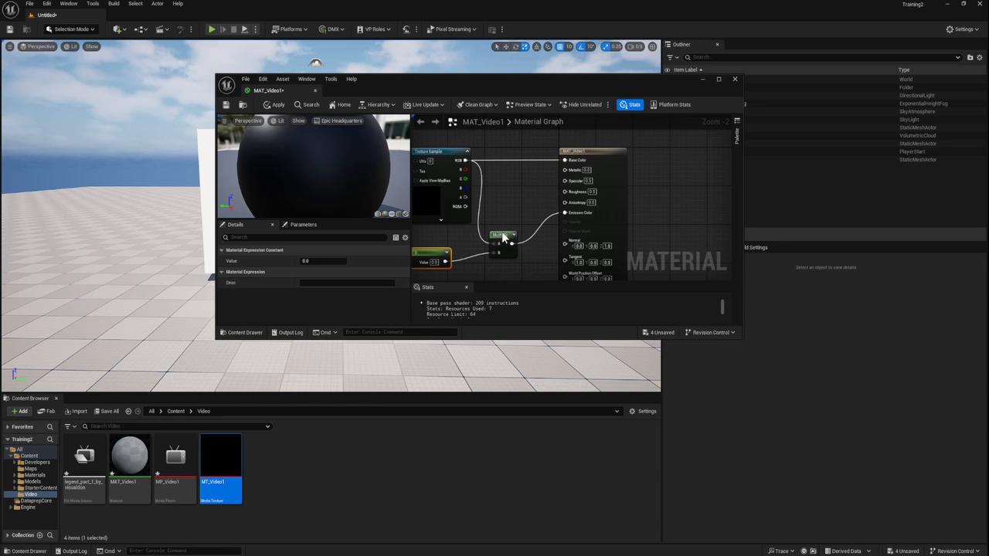
pyautogui.moveTo(502, 236); pyautogui.dragTo(516, 222)
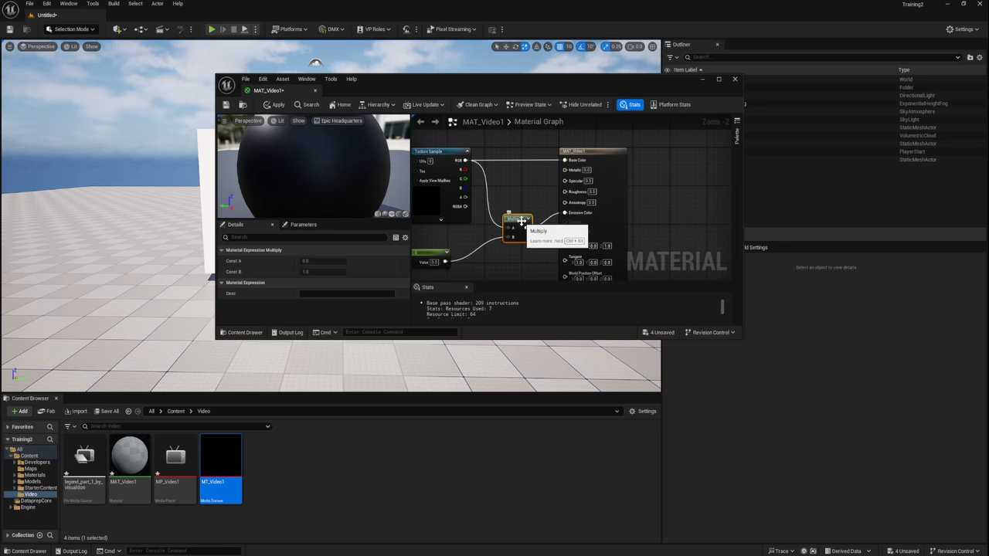
pyautogui.moveTo(437, 254); pyautogui.dragTo(453, 249)
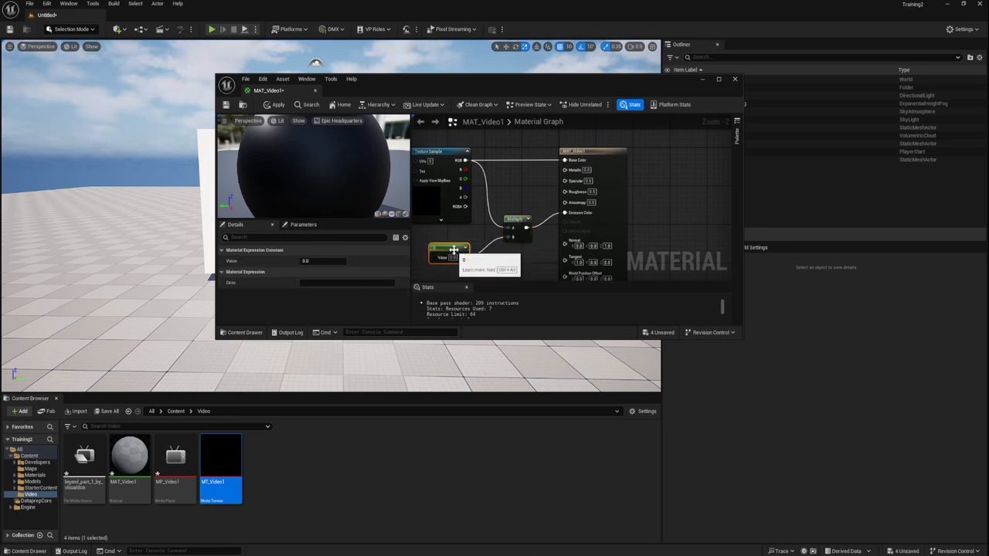
# Step: Convert the constant feeding the Multiply node into a parameter named Brightness with a default value of 1
pyautogui.rightClick(453, 248)
pyautogui.click(476, 278)
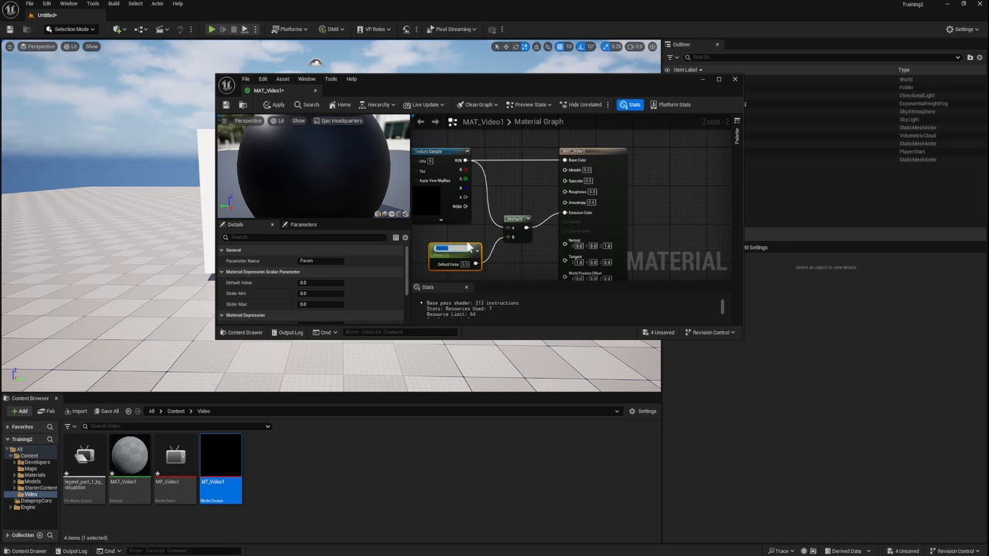
pyautogui.write('M')
pyautogui.write('rightness')
pyautogui.press('Return')
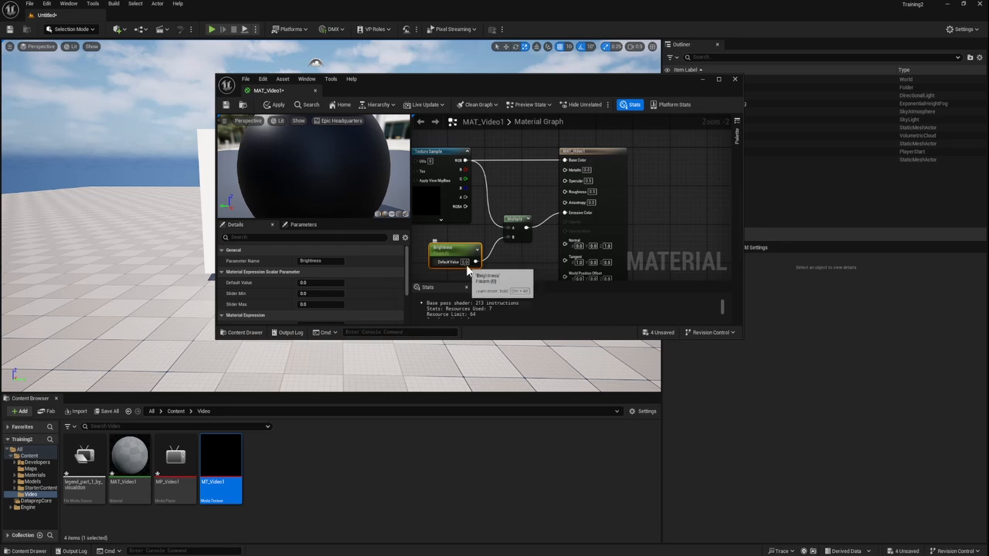
pyautogui.click(464, 261)
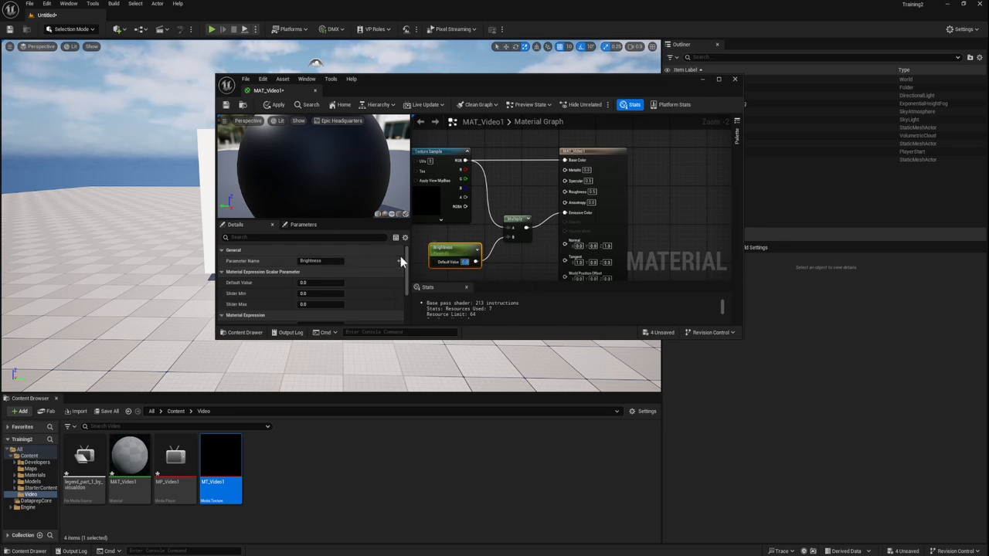
pyautogui.write('1')
pyautogui.press('Return')
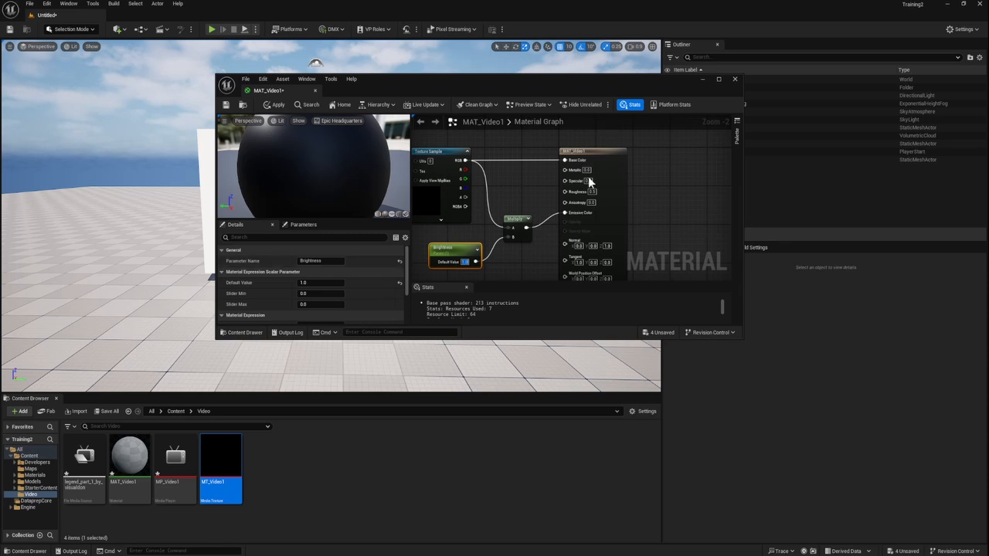
pyautogui.click(510, 185)
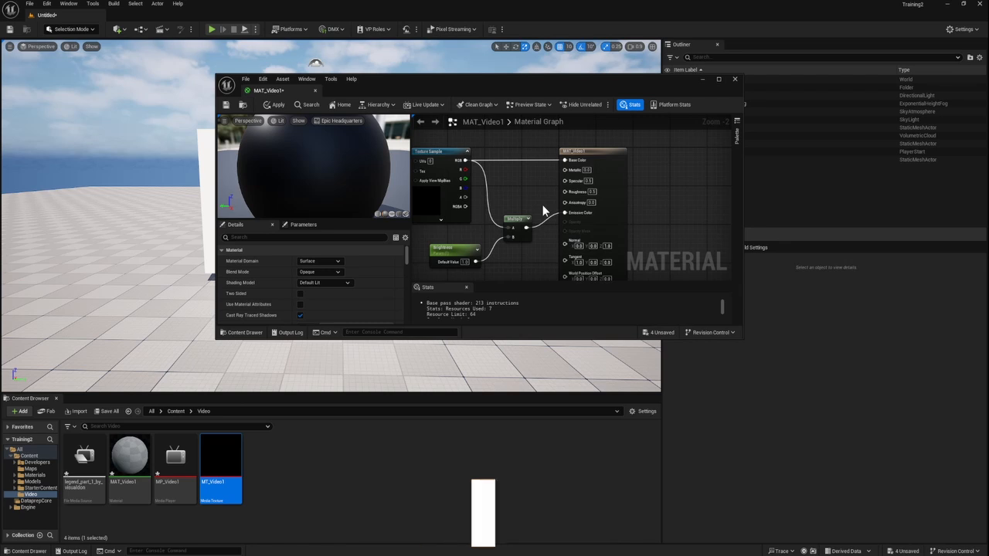
# Step: Open the MP_Video1 media player and play the legend_part_1_by_visualdon media source in it
pyautogui.doubleClick(182, 479)
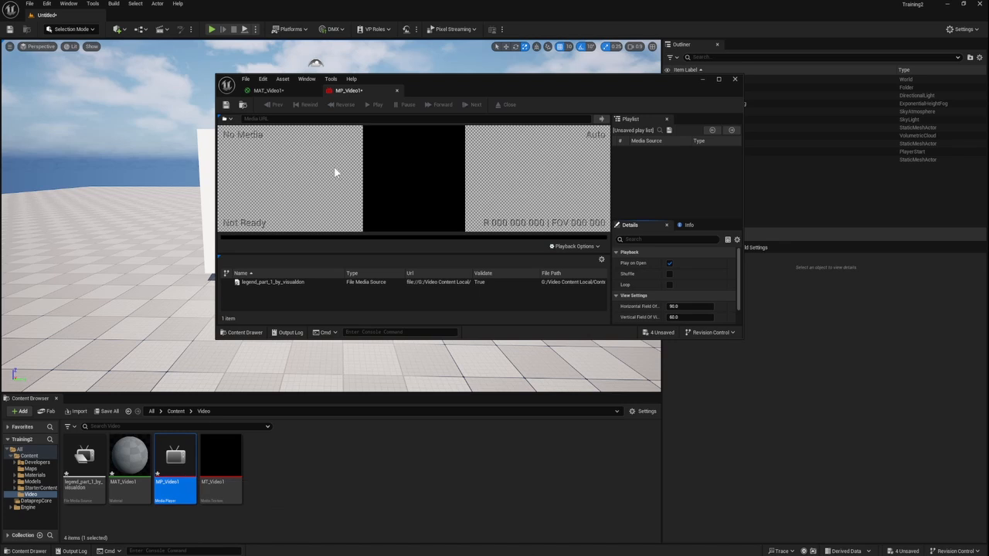
pyautogui.click(281, 284)
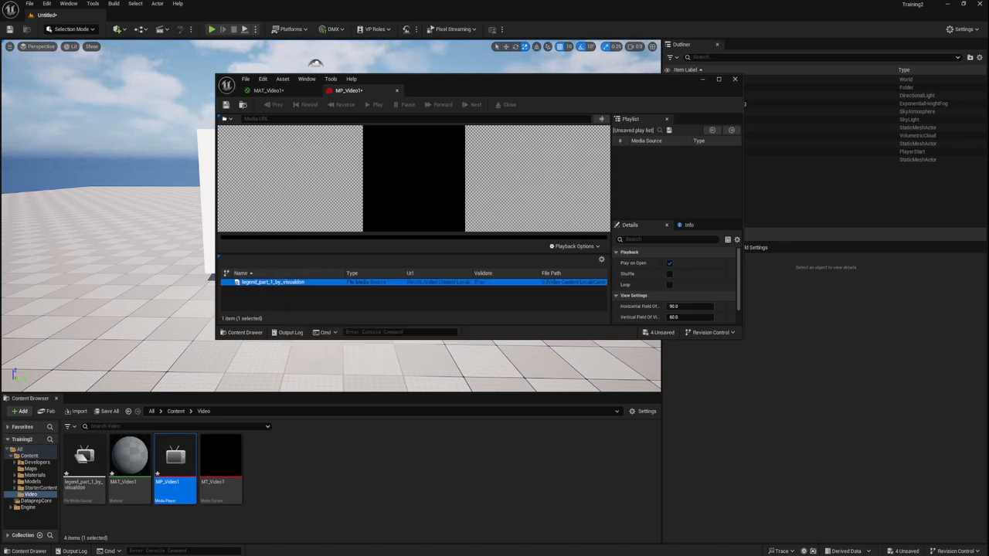
pyautogui.click(84, 464)
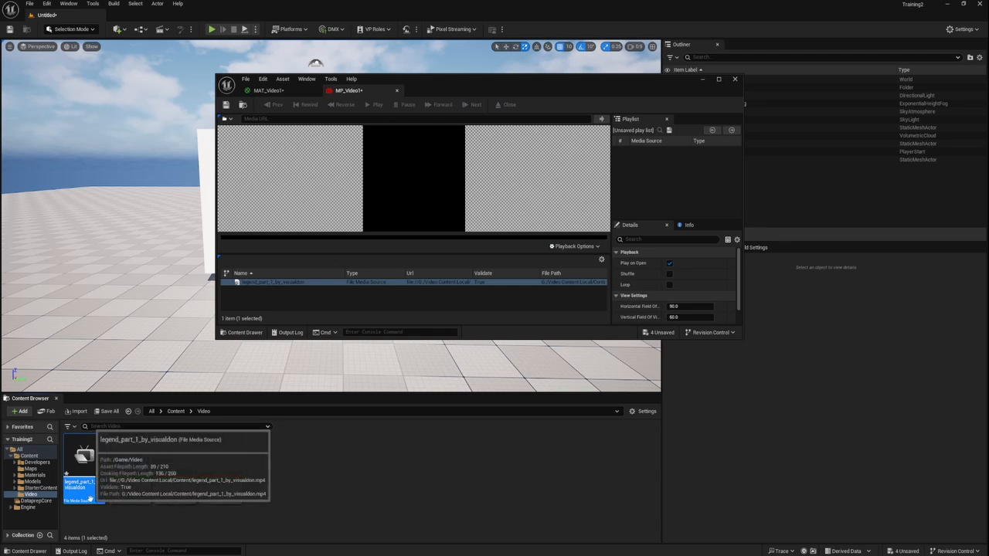
pyautogui.click(315, 283)
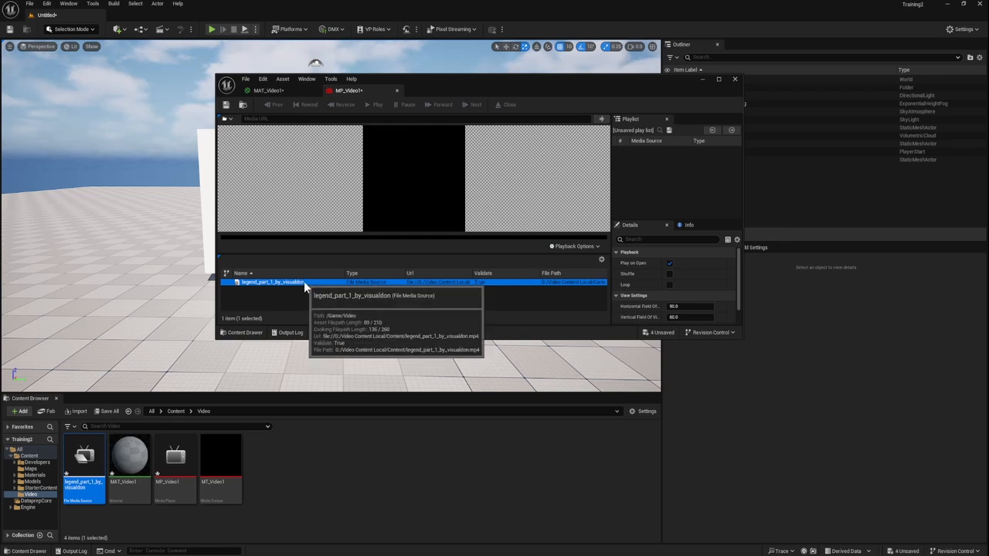
pyautogui.doubleClick(304, 282)
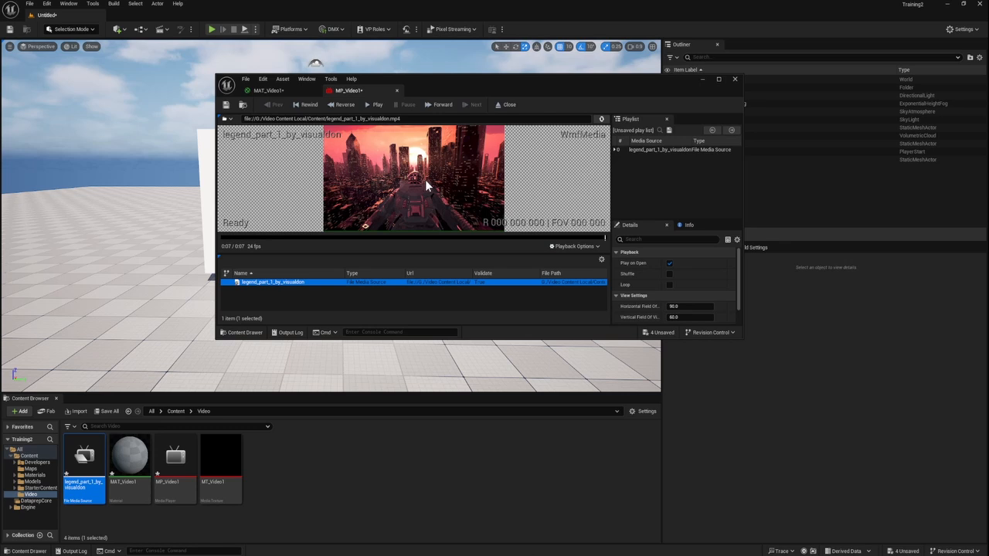
pyautogui.doubleClick(284, 282)
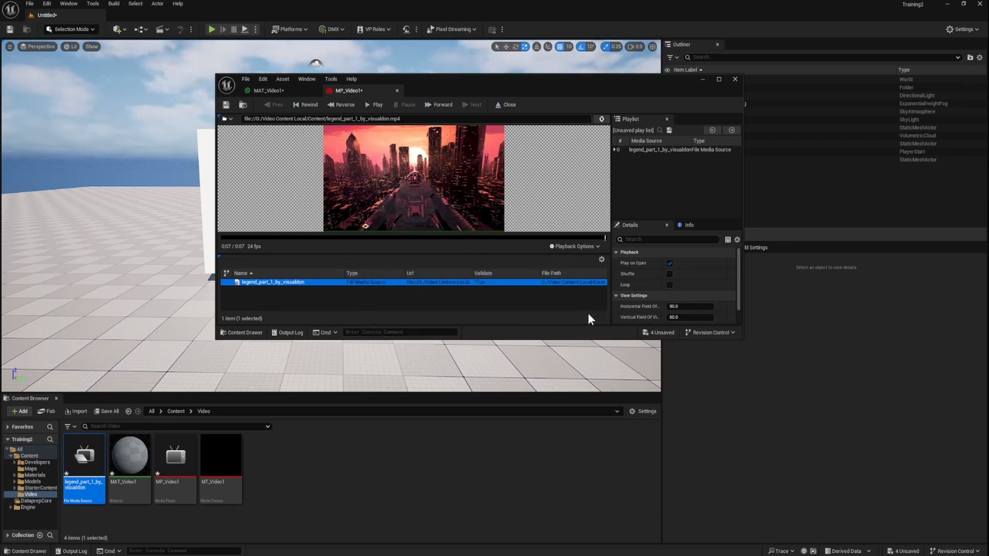
# Step: Enable Loop for the MP_Video1 media player and save it, moving the editor window clear of the Video folder's assets
pyautogui.click(669, 285)
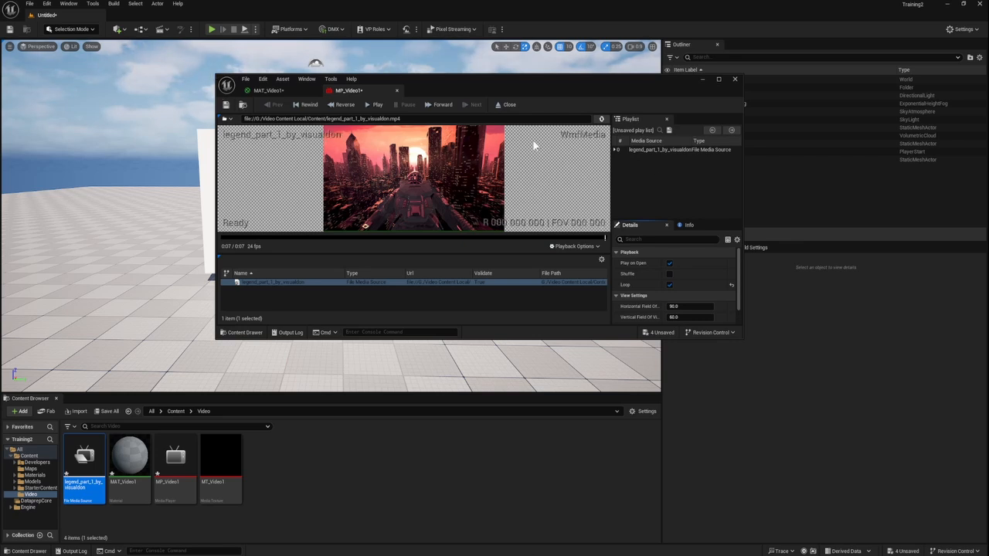
pyautogui.click(225, 109)
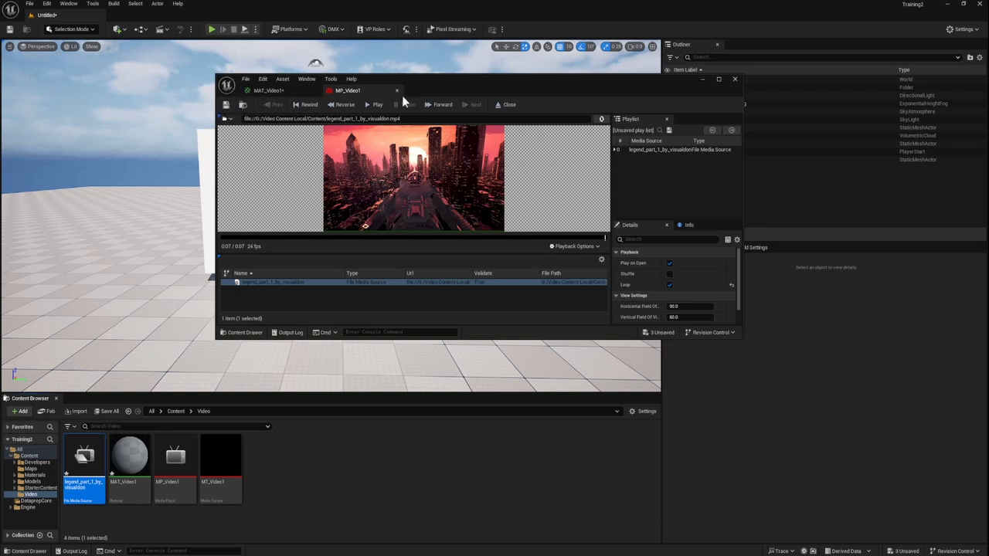
pyautogui.moveTo(625, 86); pyautogui.dragTo(831, 145)
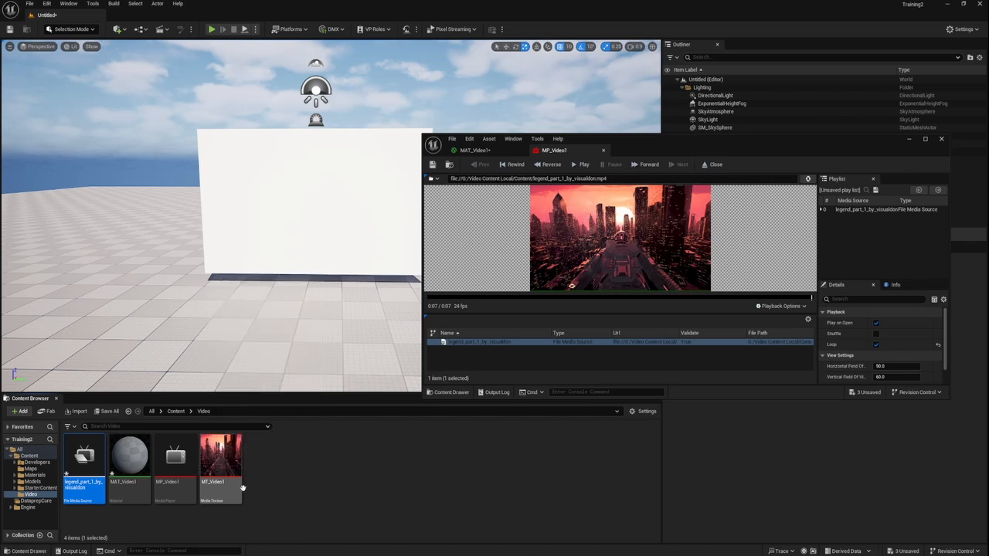
# Step: Return to the MAT_Video1 material graph and inspect the video texture sample and its preview
pyautogui.doubleClick(131, 463)
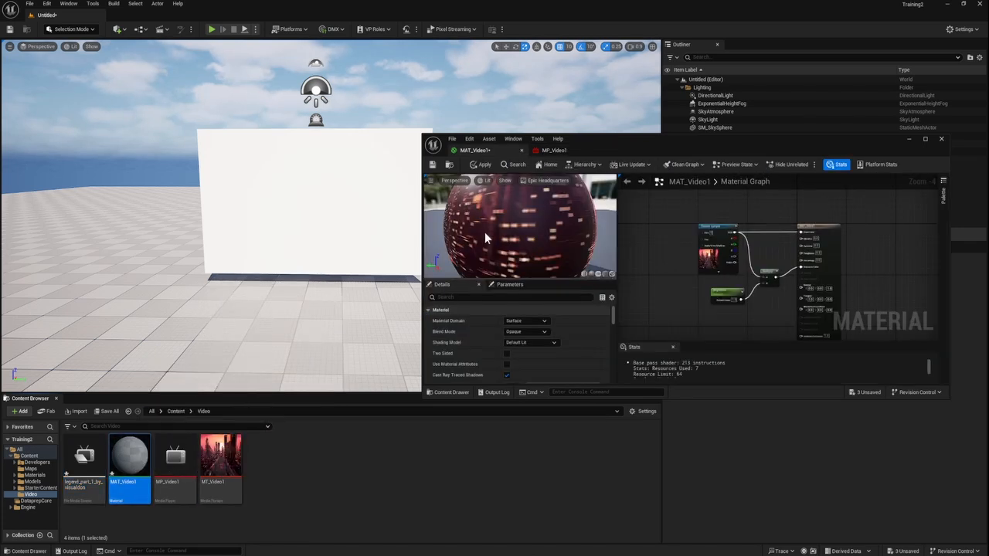
pyautogui.click(713, 271)
pyautogui.scroll(4, 711, 270)
pyautogui.scroll(-8, 699, 268)
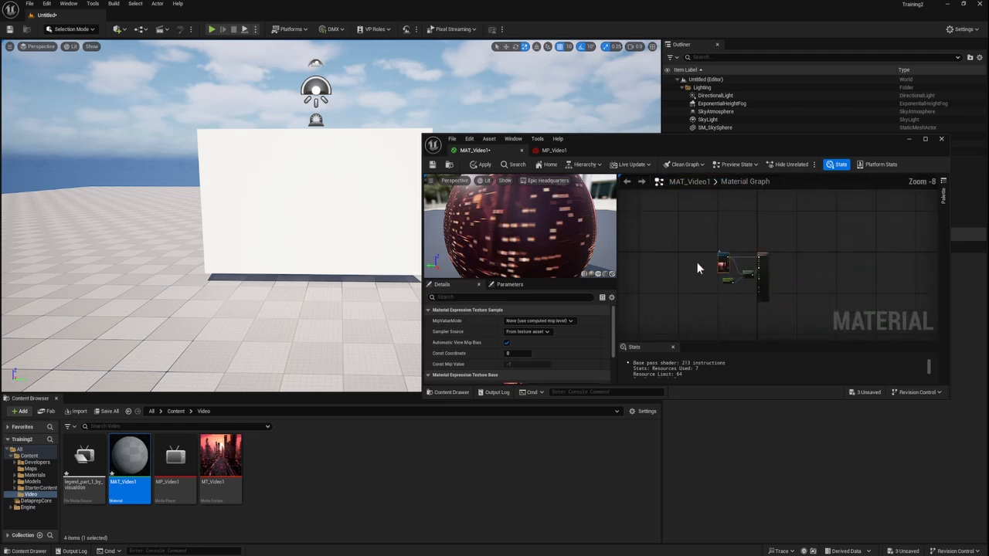
# Step: Save the MAT_Video1 material, close its editor window and apply the material to the TV plane in the level
pyautogui.click(432, 166)
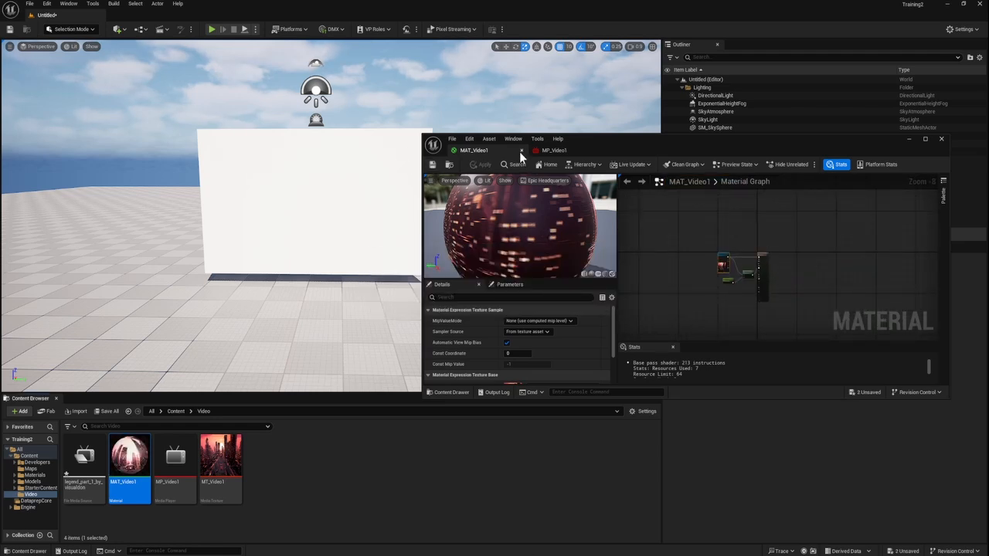
pyautogui.click(520, 151)
pyautogui.click(521, 151)
pyautogui.moveTo(129, 460); pyautogui.dragTo(334, 171)
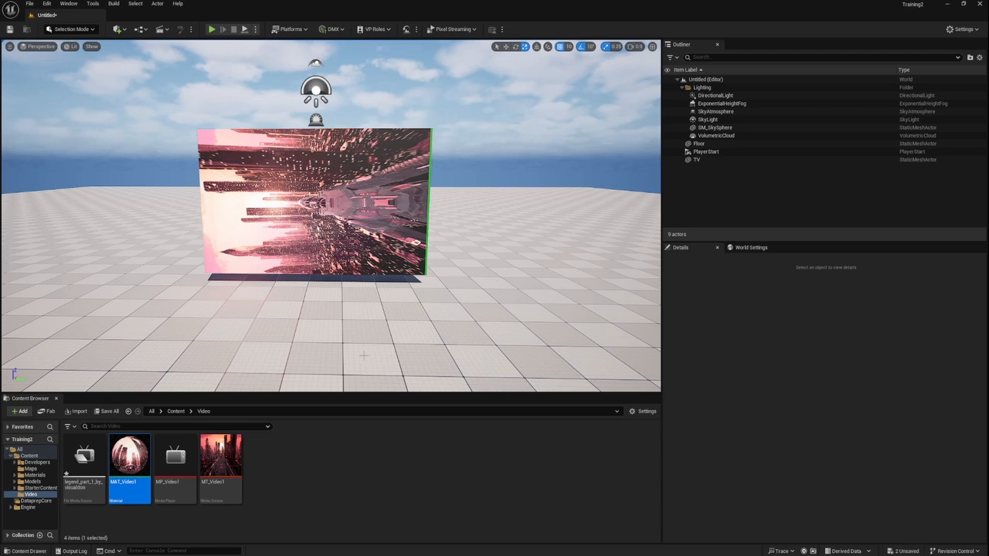
# Step: Rotate the TV plane to 90°, 0°, 90° so the video is upright, and scale it to 8.75, 4.5, 4.0
pyautogui.click(697, 160)
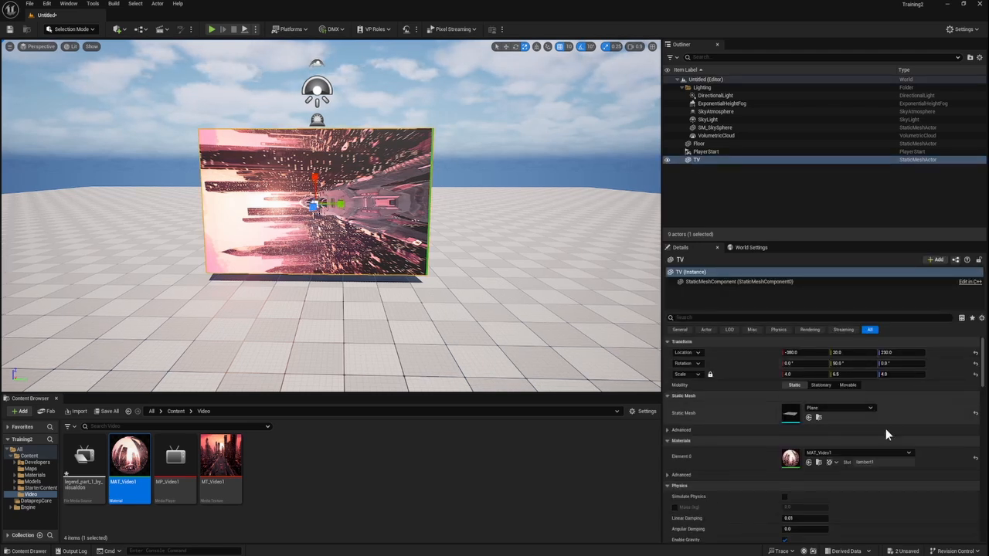
pyautogui.moveTo(326, 203); pyautogui.dragTo(363, 205)
pyautogui.press('r')
pyautogui.moveTo(313, 230); pyautogui.dragTo(312, 242)
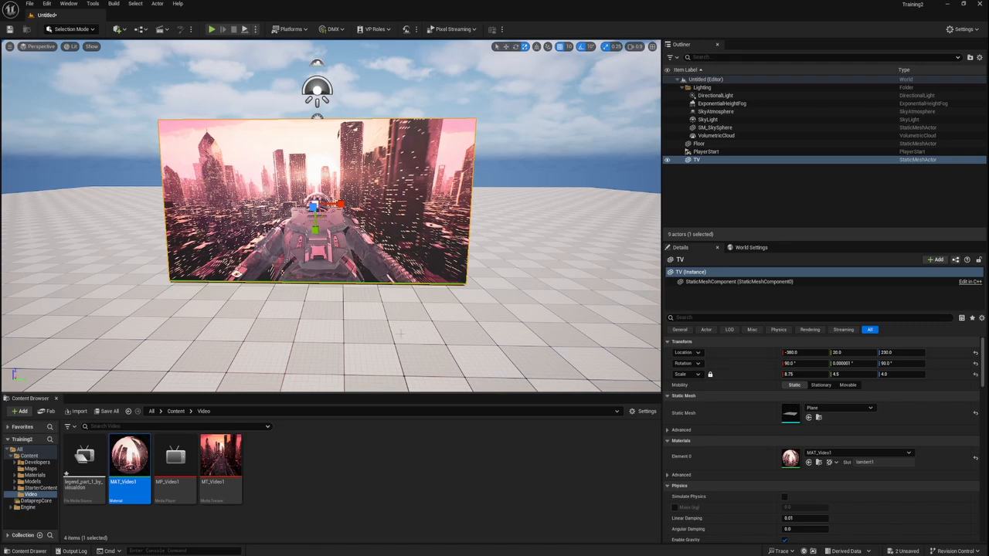
# Step: Inspect the video on the TV plane from closer and from different angles
pyautogui.click(328, 329)
pyautogui.moveTo(328, 329); pyautogui.dragTo(328, 305, button='right')
pyautogui.press('w')
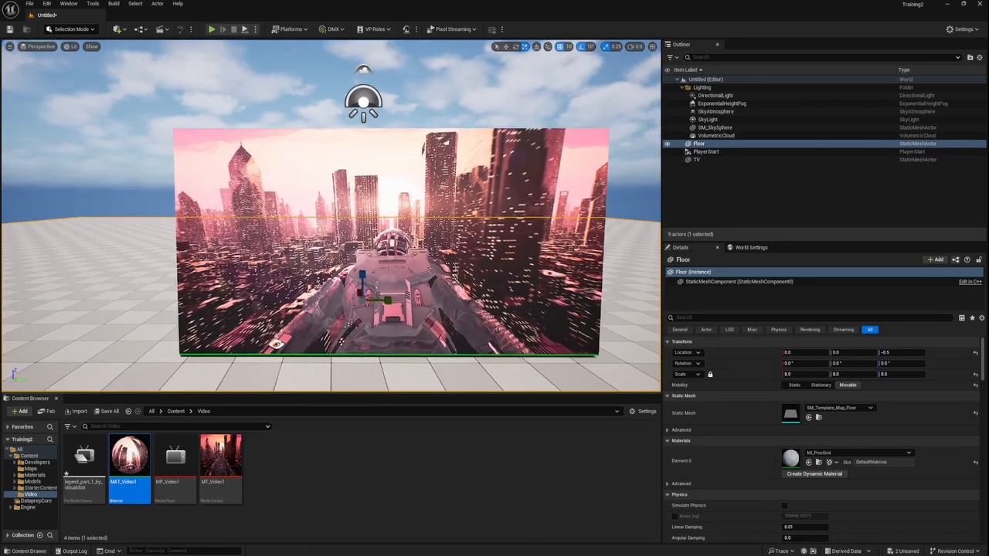
pyautogui.press('s')
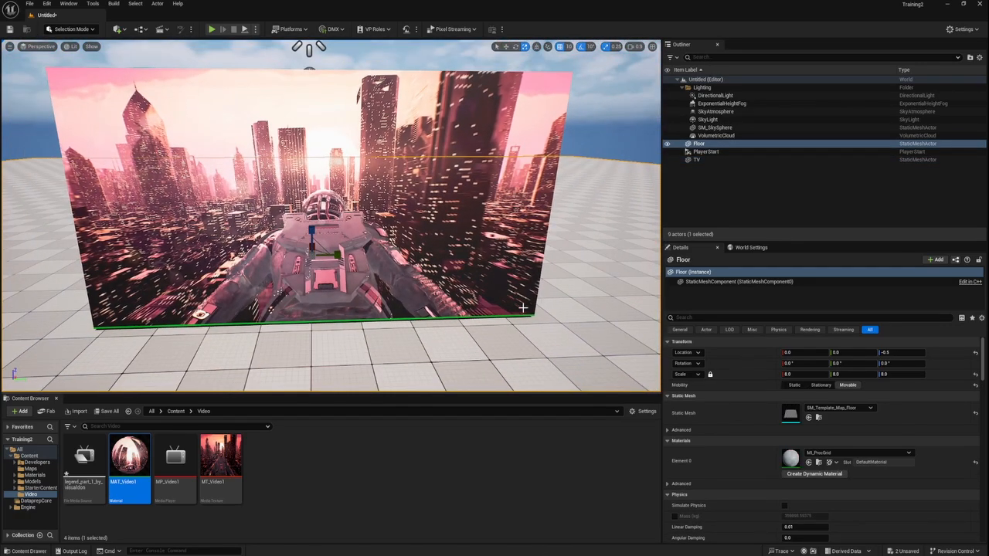
pyautogui.moveTo(330, 216); pyautogui.dragTo(309, 231, button='right')
pyautogui.press('s')
pyautogui.press('w')
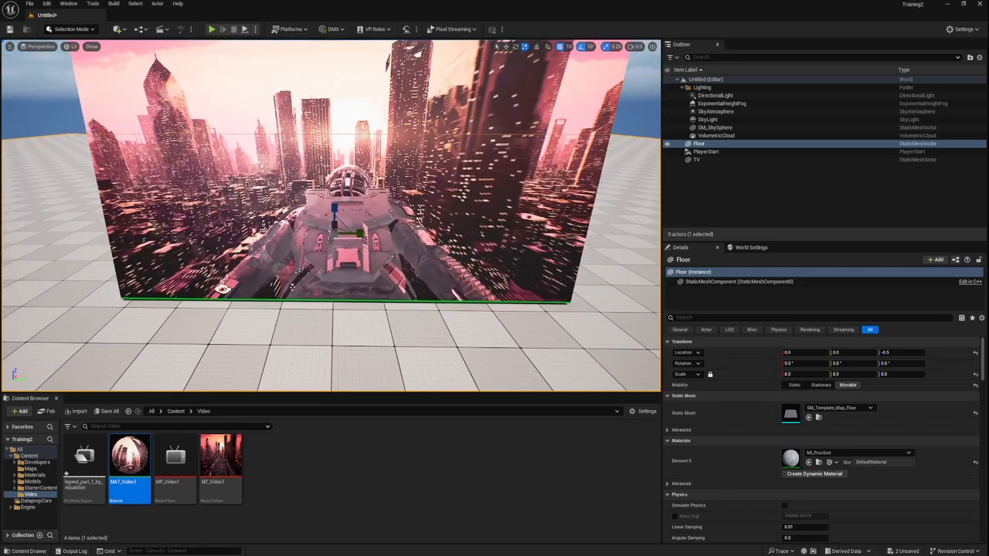
# Step: Import DOC000 She - Photo JPEG 1080p.mov into the Video folder, play it in MP_Video1 and minimize the media player editor
pyautogui.hotkey('alt', 'Tab')
pyautogui.moveTo(786, 308); pyautogui.dragTo(321, 501)
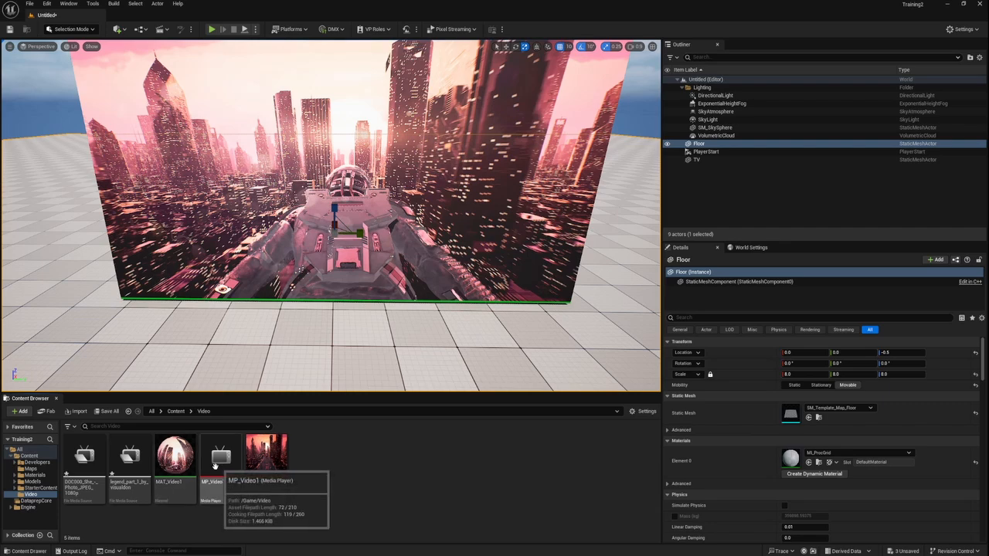
pyautogui.doubleClick(214, 462)
pyautogui.doubleClick(644, 342)
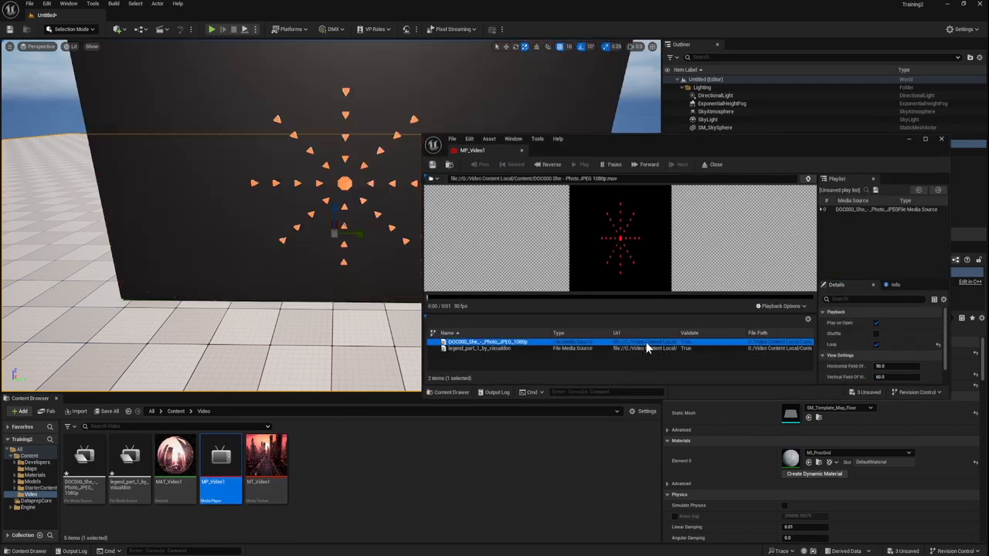
pyautogui.moveTo(363, 305); pyautogui.dragTo(374, 294, button='right')
pyautogui.press('s')
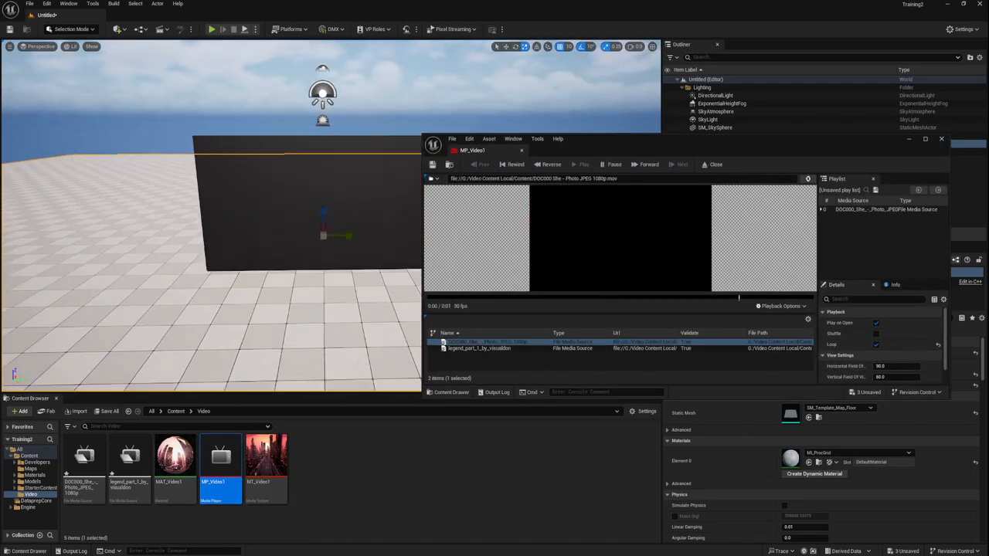
pyautogui.click(909, 139)
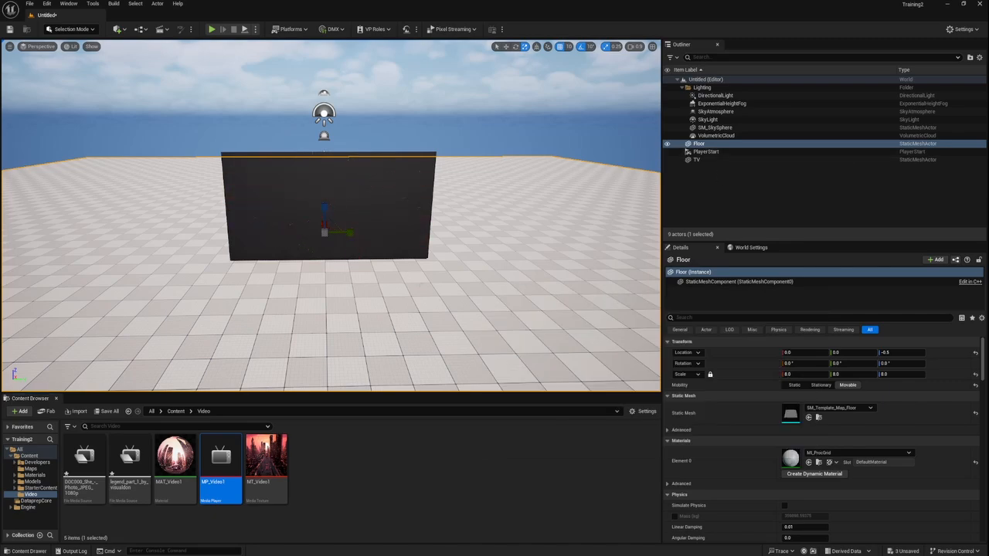
# Step: Lower the Floor beneath the TV to a Z location of -180.5 and select the TV plane
pyautogui.press('w')
pyautogui.moveTo(332, 224); pyautogui.dragTo(318, 271, button='right')
pyautogui.press('d')
pyautogui.press('a')
pyautogui.press('d')
pyautogui.press('w')
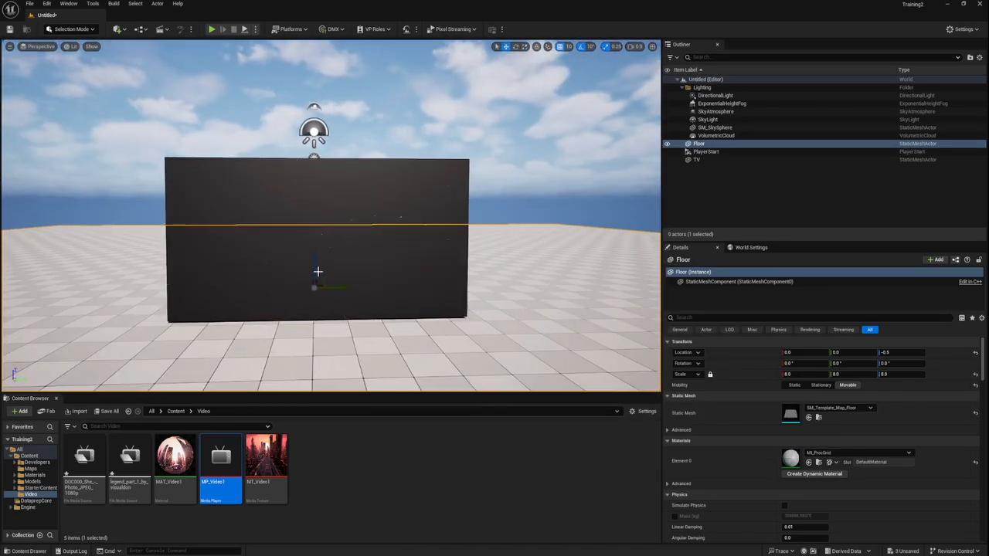
pyautogui.moveTo(317, 271); pyautogui.dragTo(321, 207)
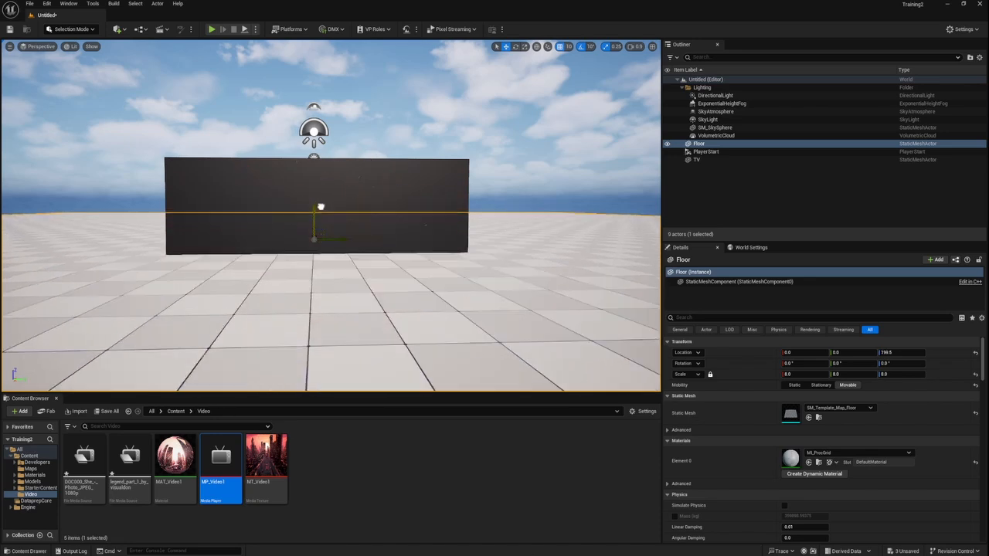
pyautogui.hotkey('ctrl', 'z')
pyautogui.click(322, 240)
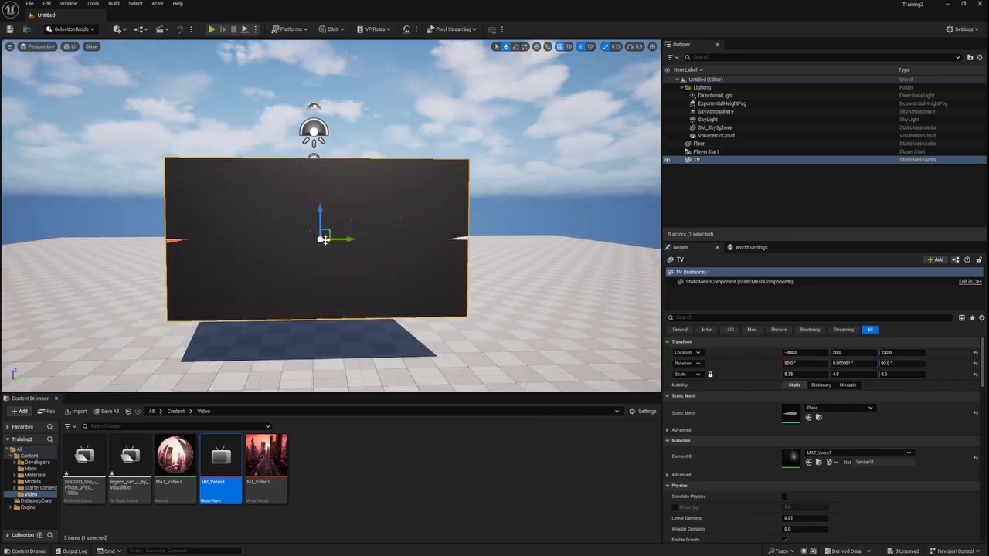
# Step: Set the DirectionalLight's intensity to 0 lux and view the TV in the darkened level
pyautogui.moveTo(333, 223)
pyautogui.mouseDown(button='right')
pyautogui.moveTo(346, 257)
pyautogui.moveTo(321, 232)
pyautogui.moveTo(375, 232)
pyautogui.moveTo(330, 234)
pyautogui.mouseUp(button='right')
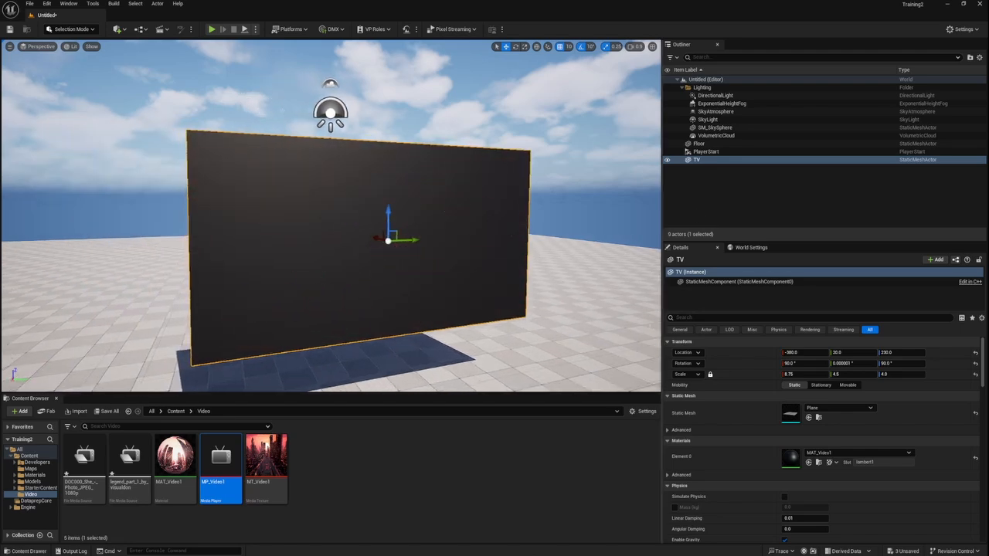
pyautogui.click(714, 95)
pyautogui.click(803, 407)
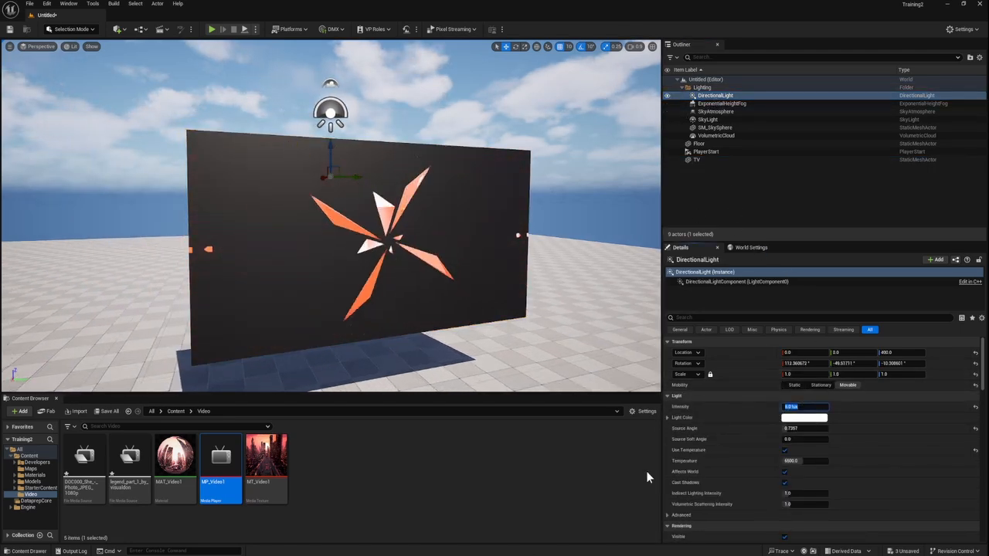
pyautogui.write('0')
pyautogui.press('Return')
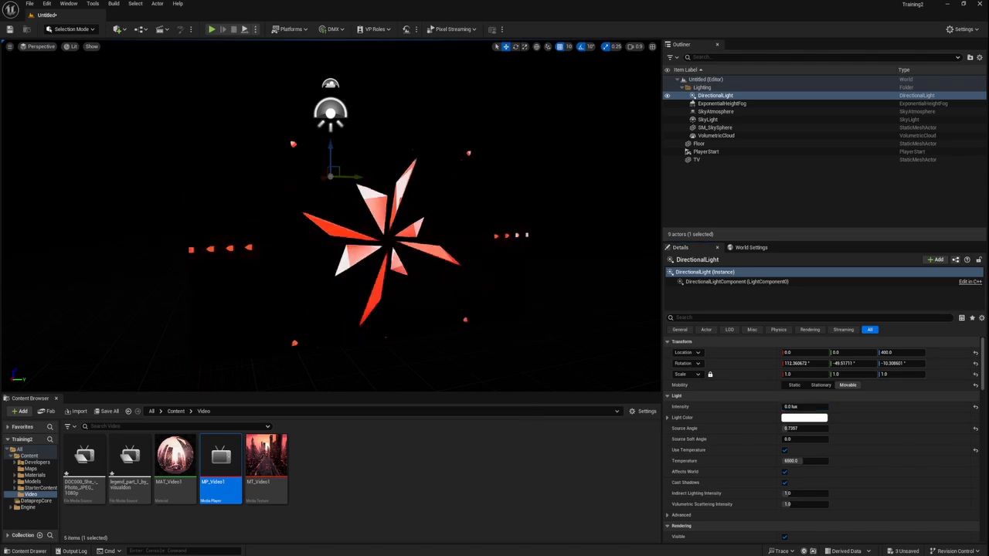
pyautogui.moveTo(332, 224); pyautogui.dragTo(382, 259, button='right')
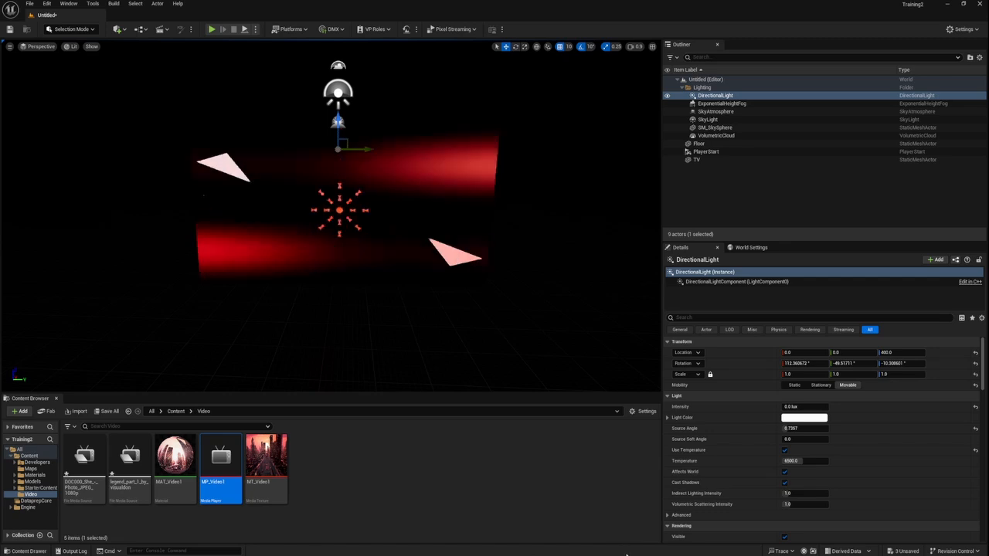
# Step: Import eq-tunnel-2.mov from the local video content folder into the project's Video folder
pyautogui.moveTo(581, 555)
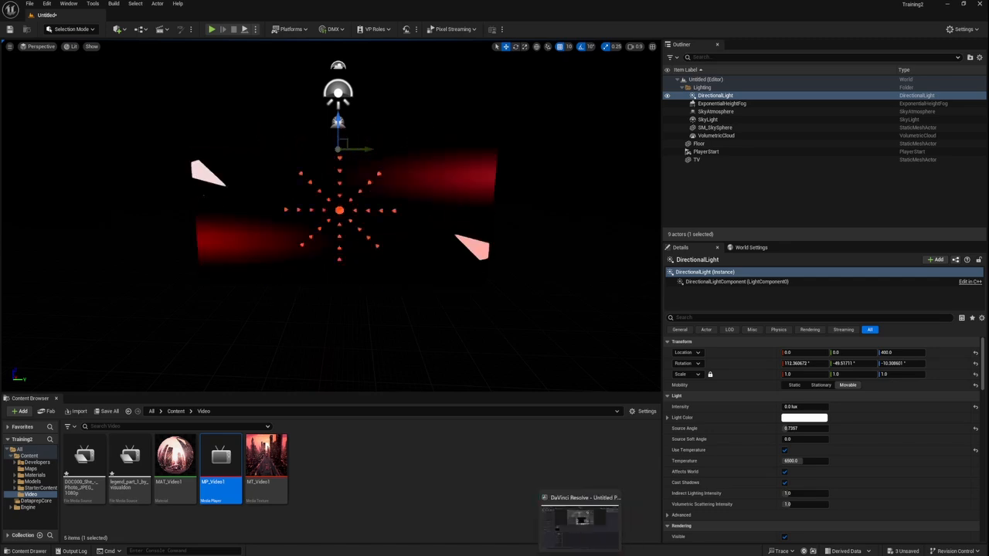
pyautogui.click(597, 555)
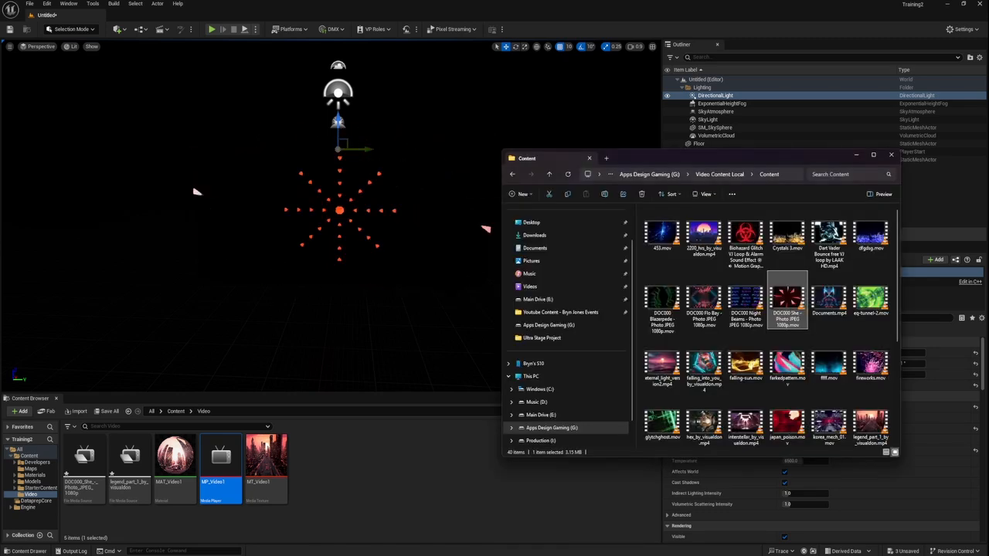
pyautogui.click(881, 307)
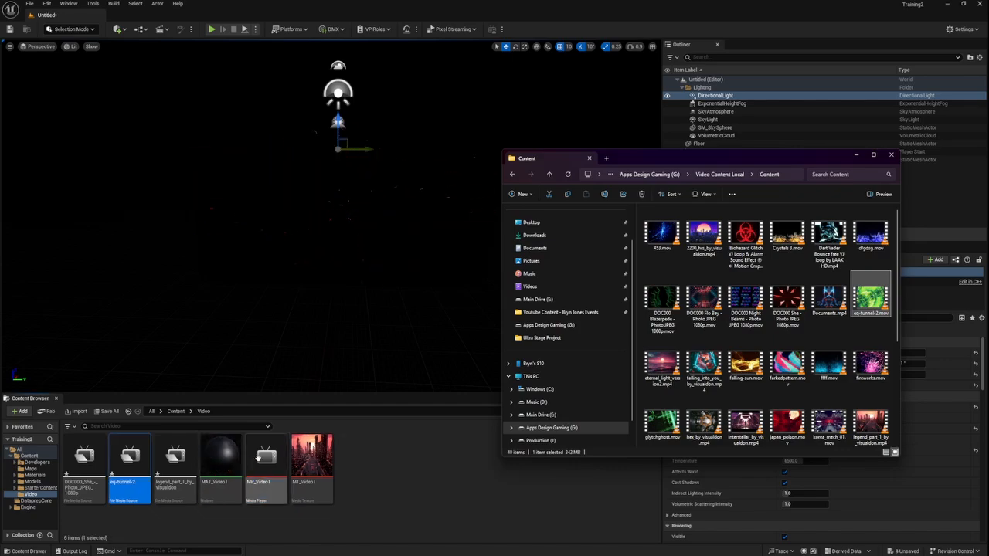
# Step: Play the eq-tunnel-2 media source in the MP_Video1 media player and close its editor
pyautogui.click(270, 487)
pyautogui.doubleClick(269, 487)
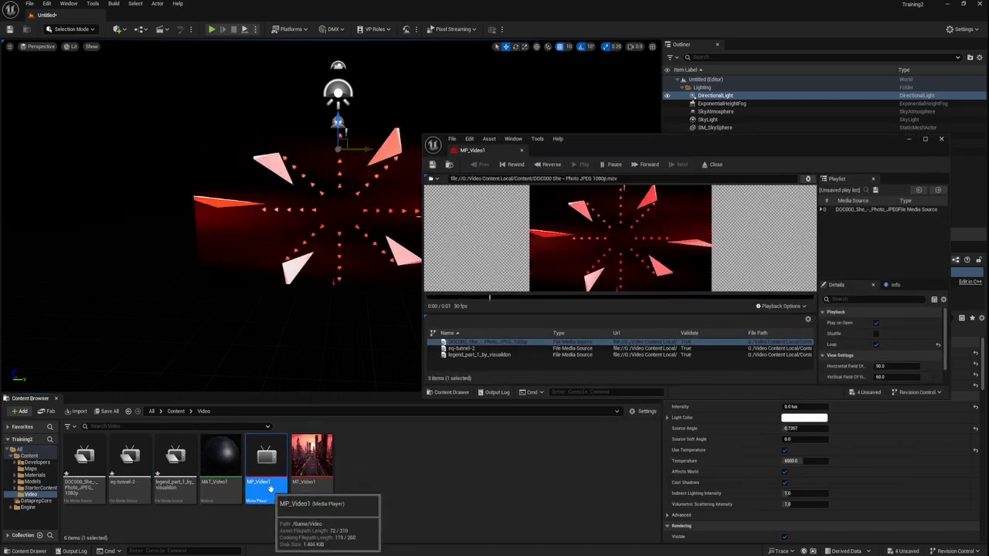
pyautogui.doubleClick(561, 355)
pyautogui.doubleClick(567, 348)
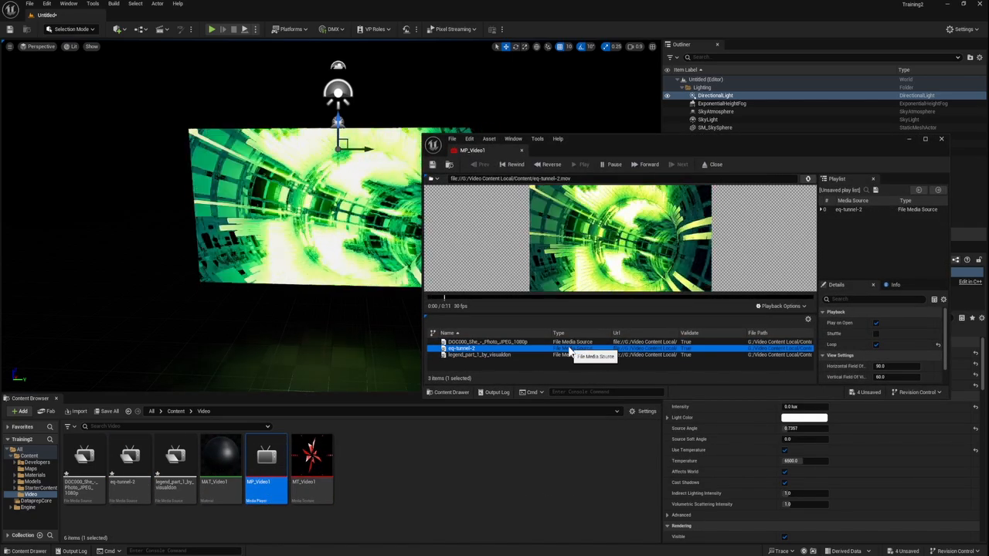
pyautogui.click(941, 138)
# Step: Raise the Floor to a Z location of -20.5 beneath the TV and check the screen's light falling on it
pyautogui.moveTo(462, 221)
pyautogui.mouseDown(button='right')
pyautogui.moveTo(465, 267)
pyautogui.moveTo(461, 225)
pyautogui.mouseUp(button='right')
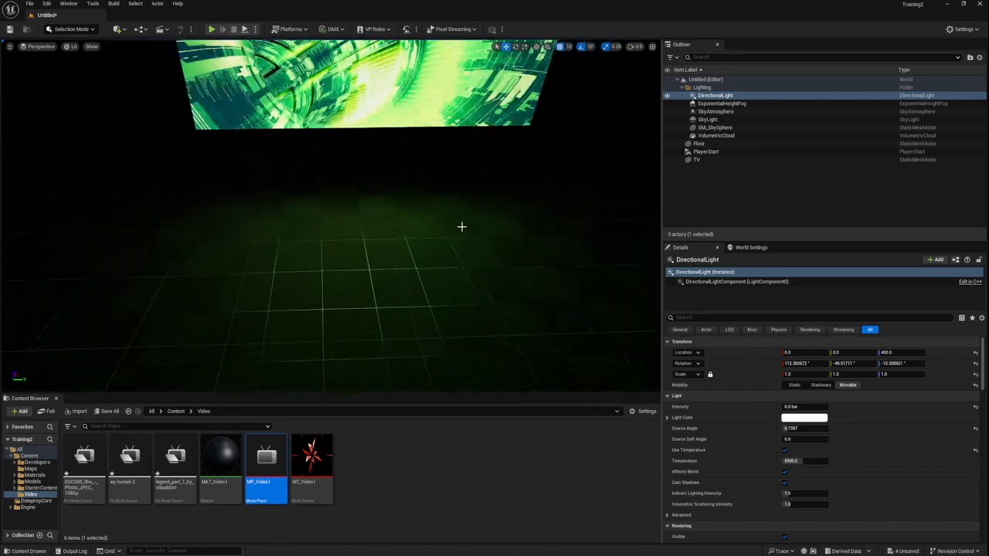
pyautogui.click(712, 145)
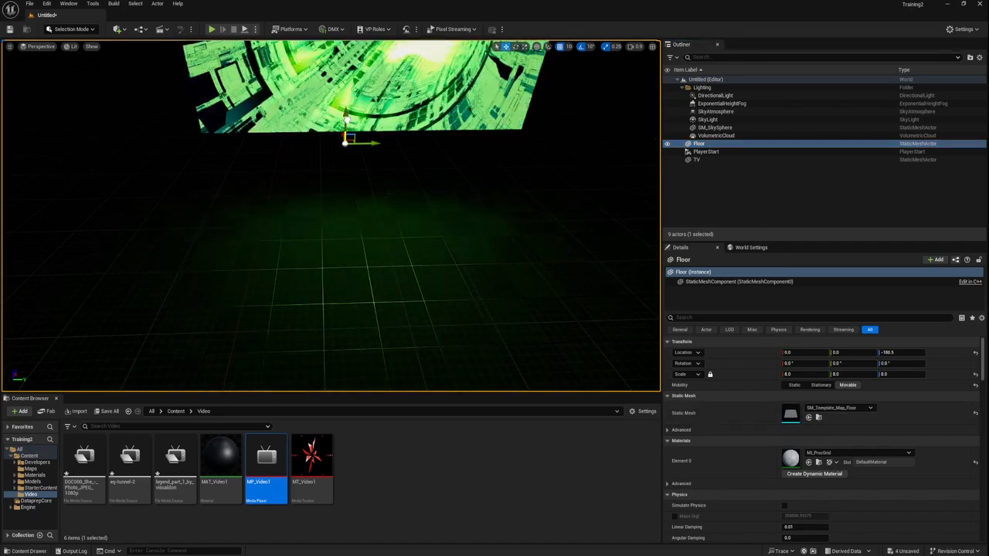
pyautogui.moveTo(345, 143); pyautogui.dragTo(352, 71)
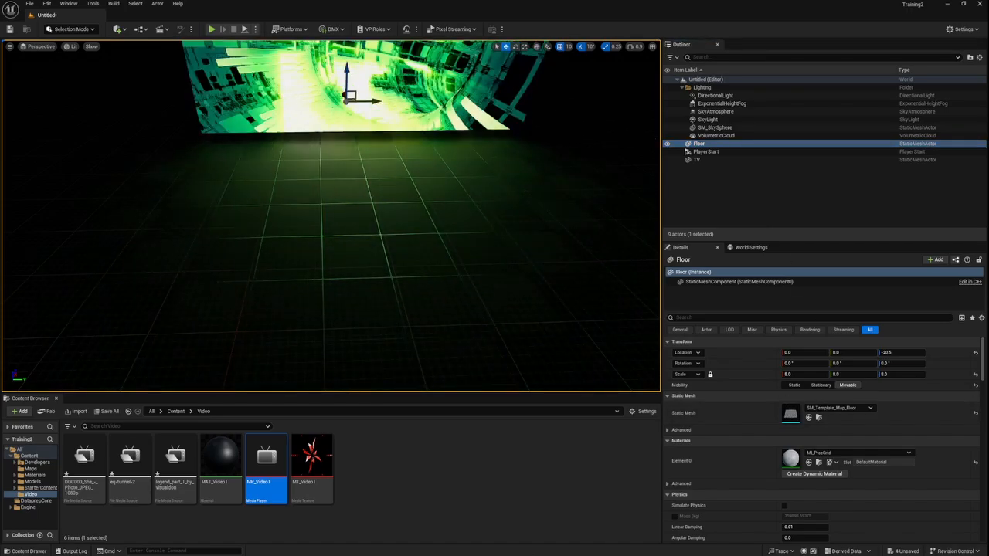
pyautogui.moveTo(352, 71); pyautogui.dragTo(349, 51, button='right')
pyautogui.press('s')
pyautogui.press('w')
pyautogui.press('w')
pyautogui.press('d')
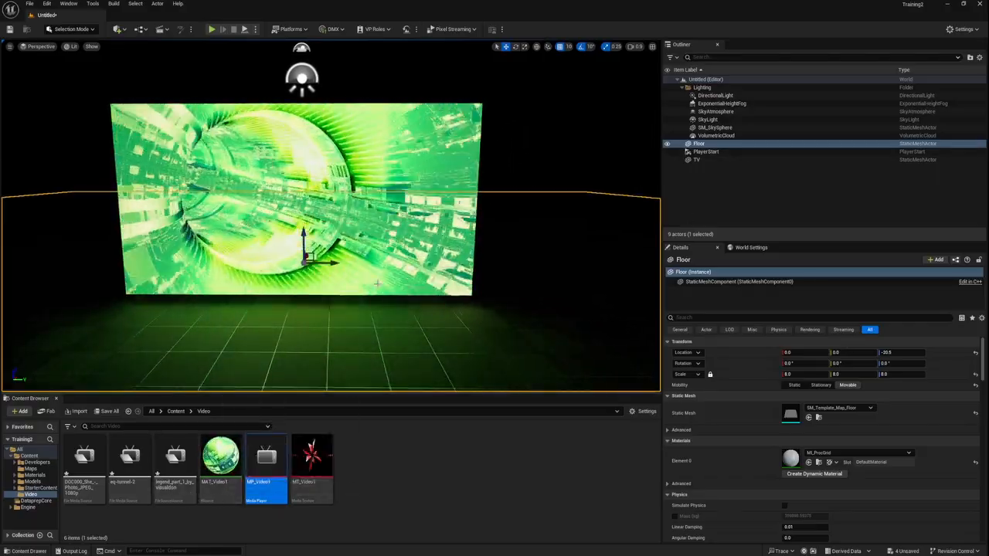
pyautogui.moveTo(315, 254); pyautogui.dragTo(316, 254, button='right')
pyautogui.press('a')
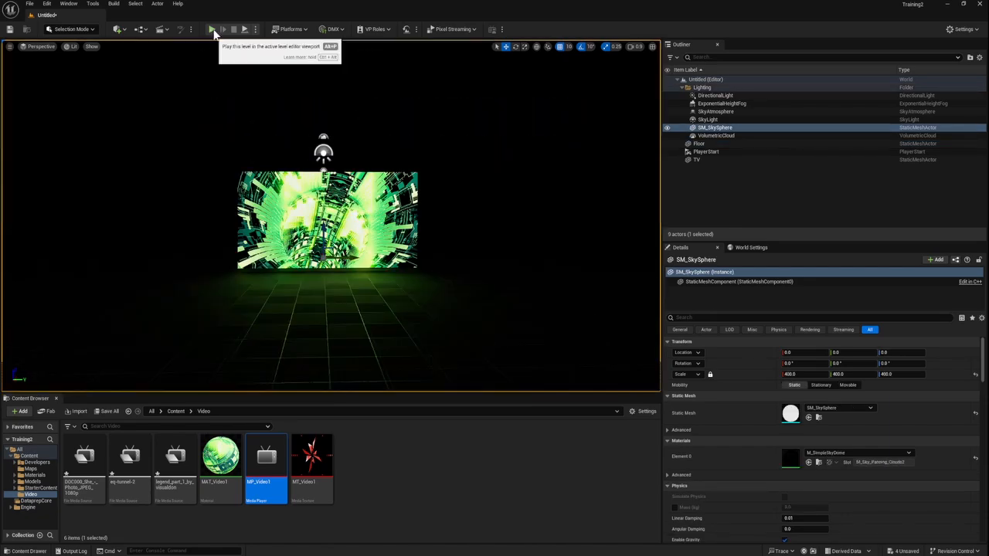
# Step: Test-play the level, fly around the TV to check the video from several distances, stop playing and clear the asset selection
pyautogui.click(213, 31)
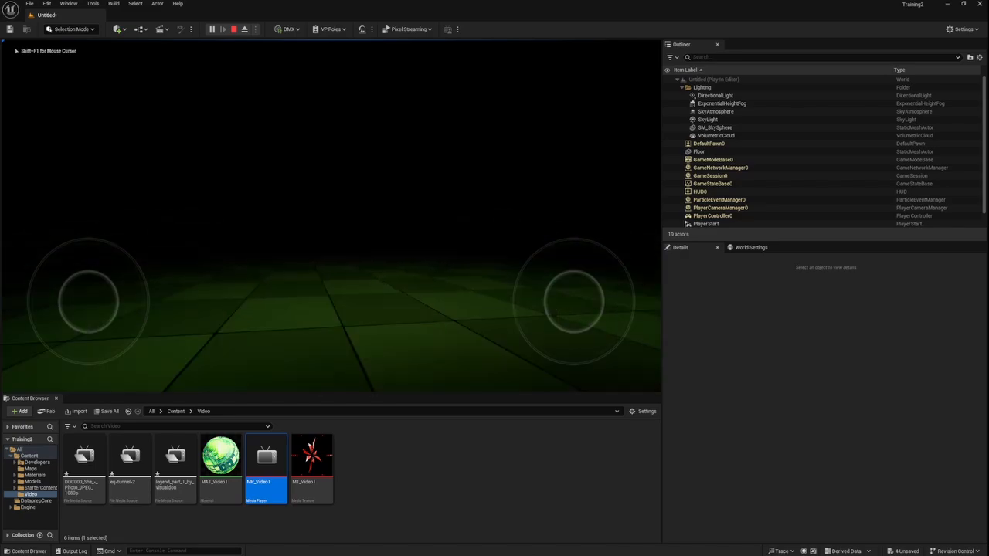
pyautogui.press('w')
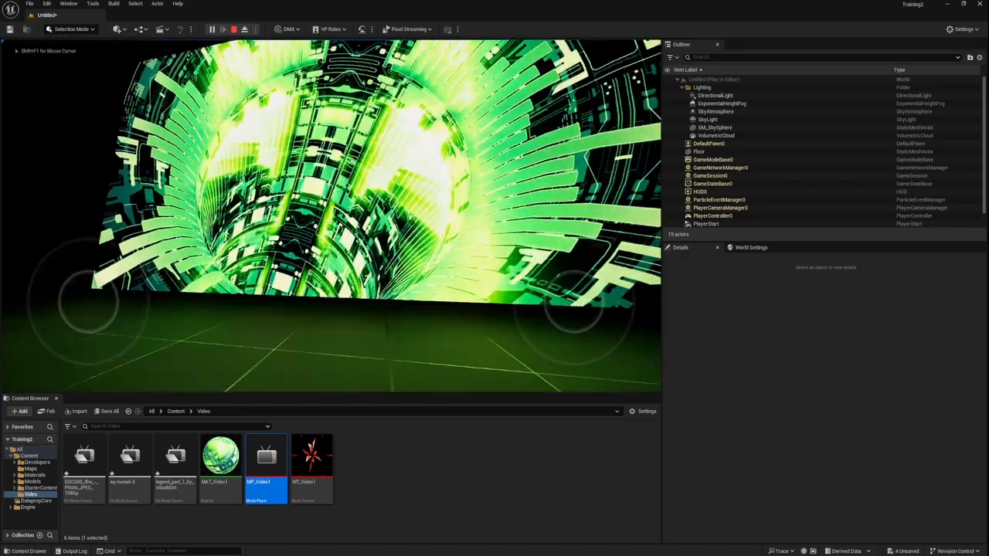
pyautogui.press('s')
pyautogui.press('w')
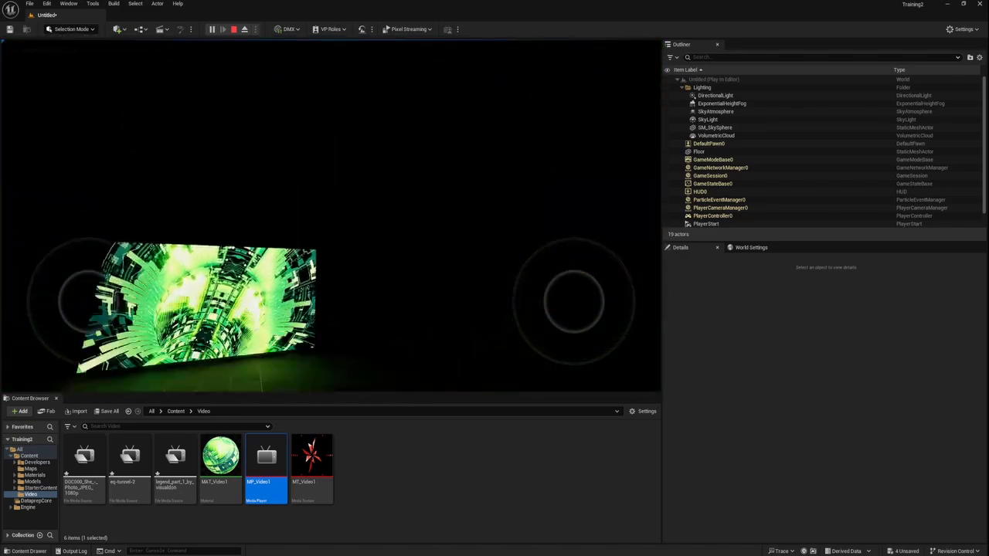
pyautogui.press('s')
pyautogui.press('w')
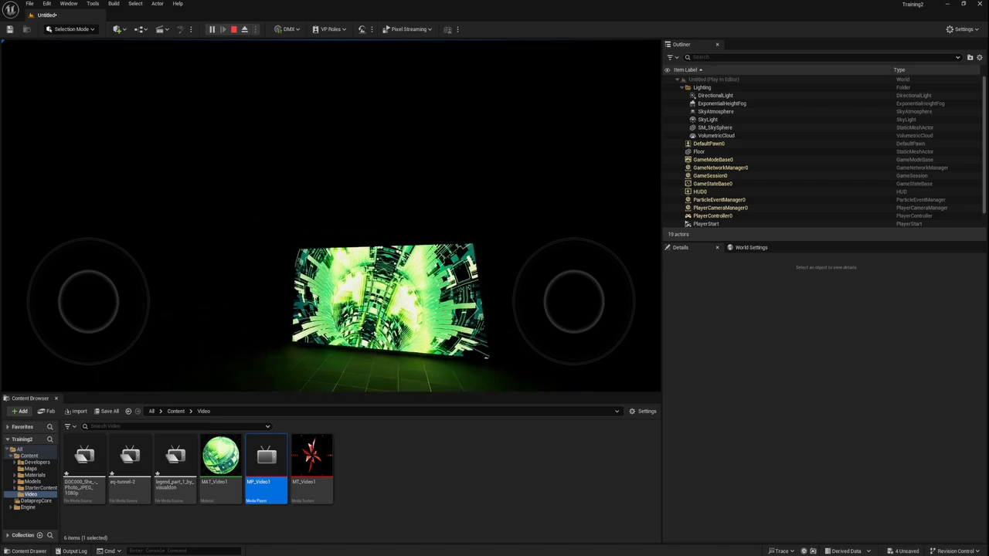
pyautogui.press('Escape')
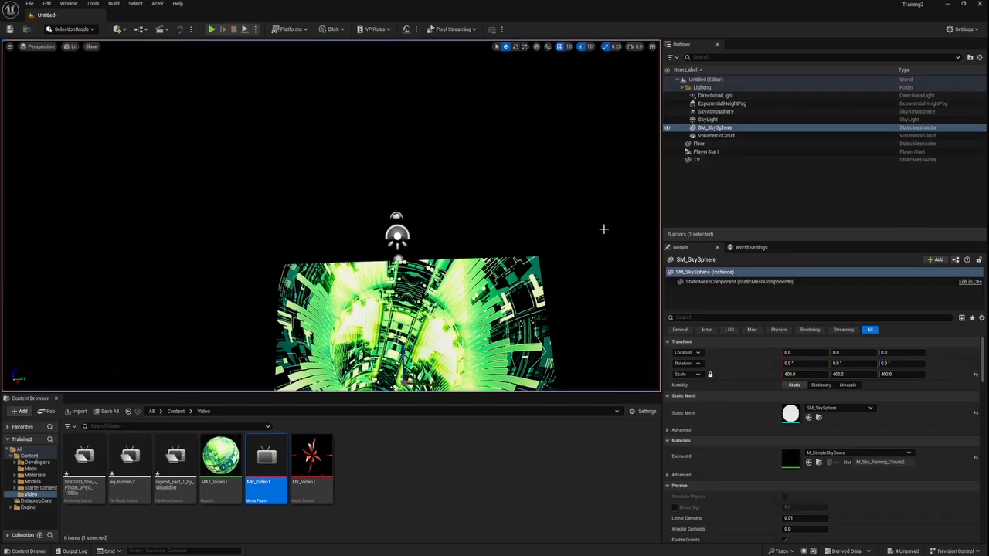
pyautogui.moveTo(483, 182); pyautogui.dragTo(494, 209, button='right')
pyautogui.scroll(-4, 483, 182)
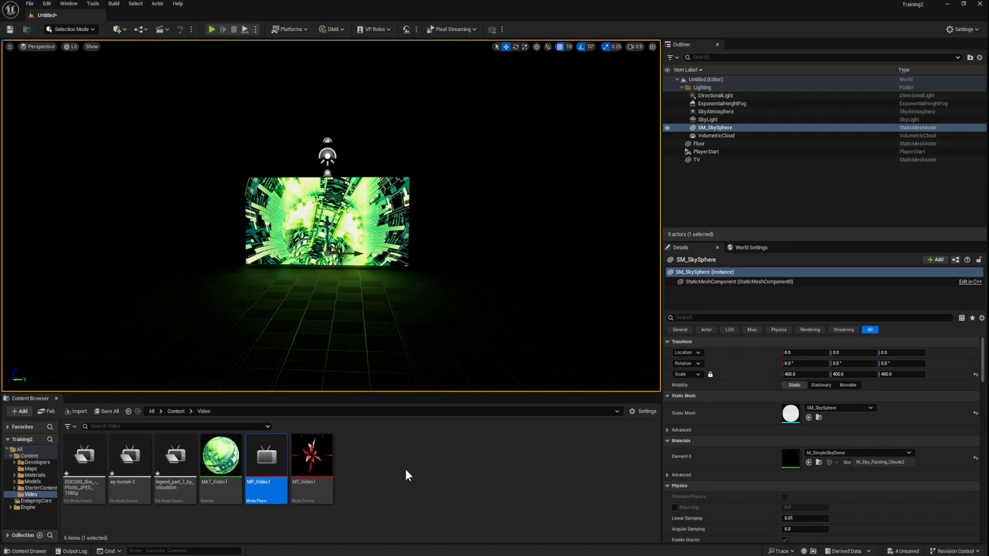
pyautogui.click(397, 472)
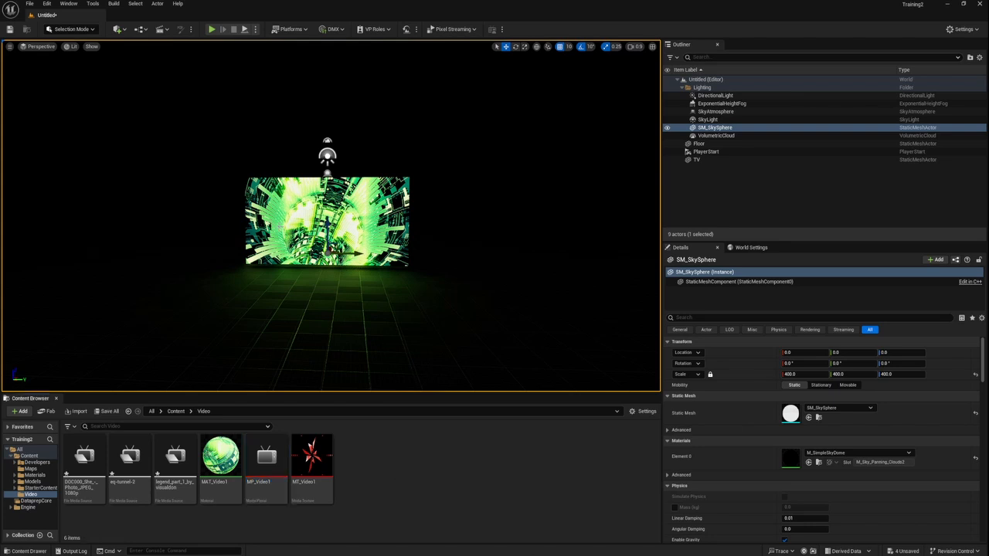
# Step: Create a new empty Blueprint class with Actor as its parent, saved as Playback_Video_1 in the Video folder
pyautogui.click(143, 31)
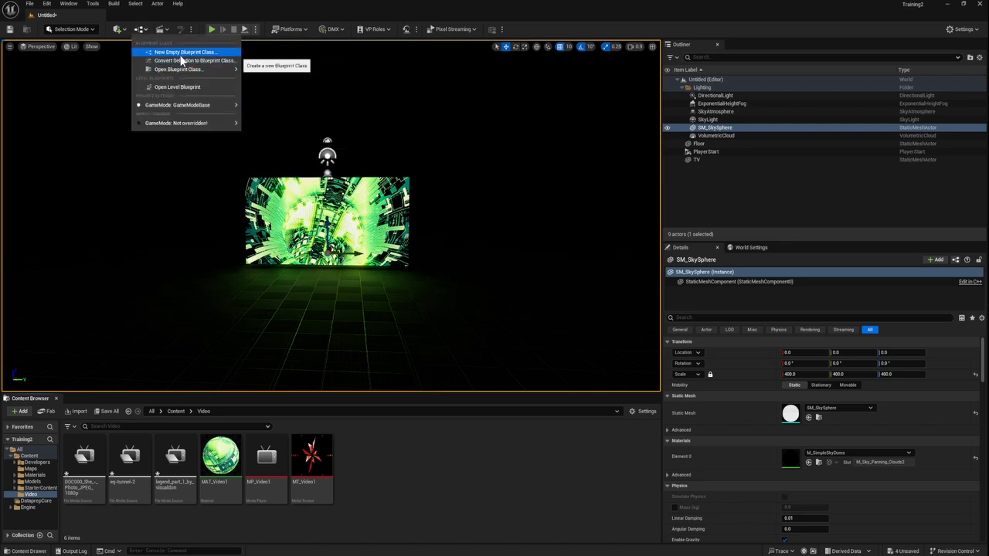
pyautogui.click(181, 52)
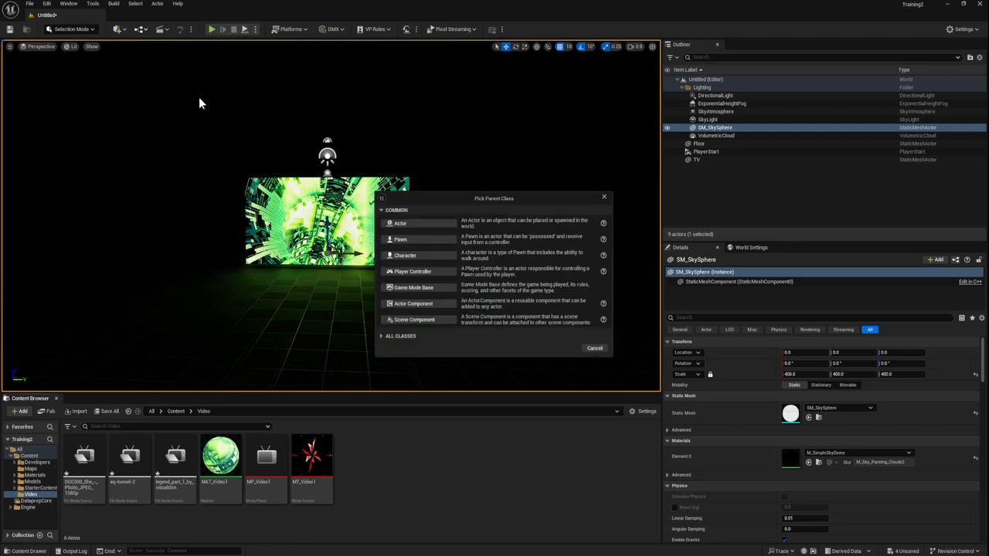
pyautogui.click(426, 226)
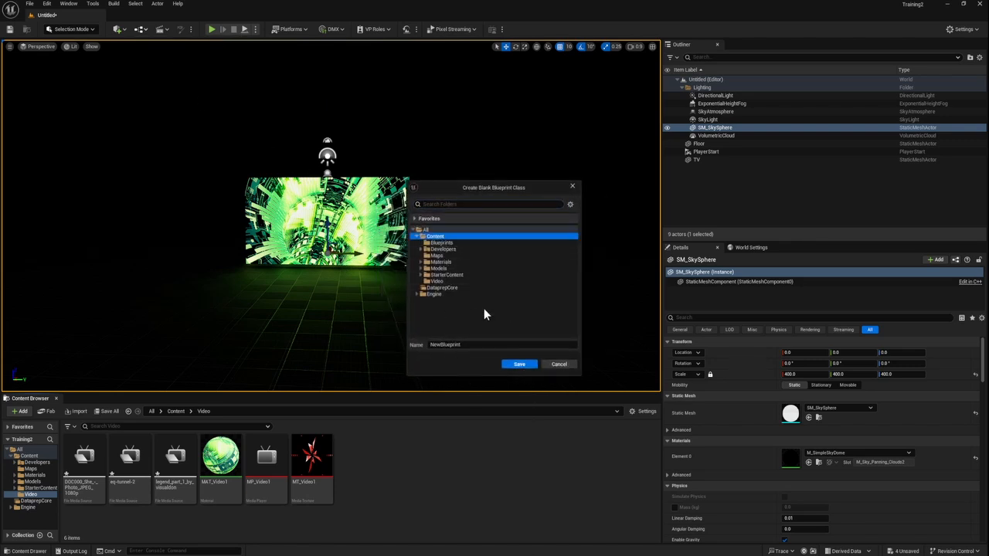
pyautogui.click(455, 282)
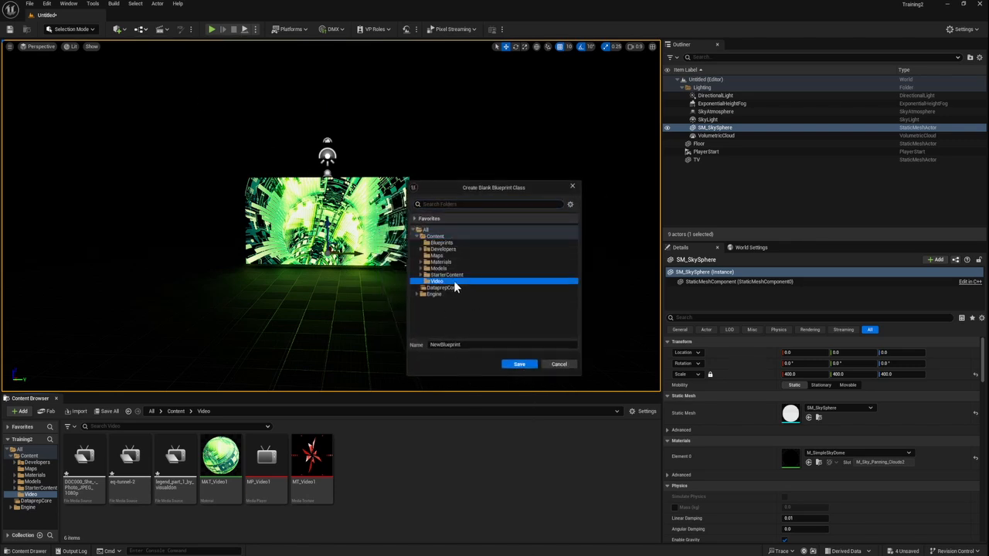
pyautogui.click(478, 345)
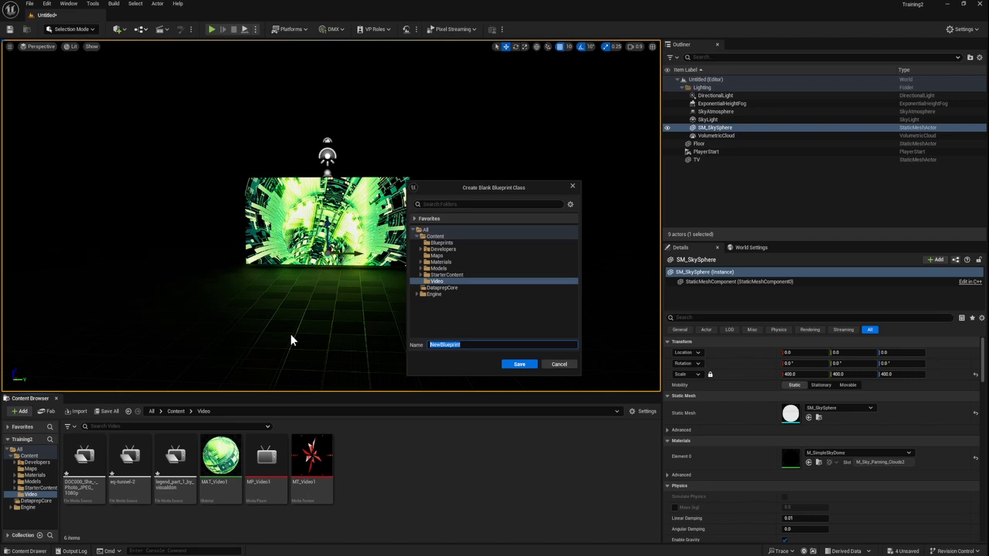
pyautogui.write('Play')
pyautogui.write('ck_Video_1')
pyautogui.click(511, 363)
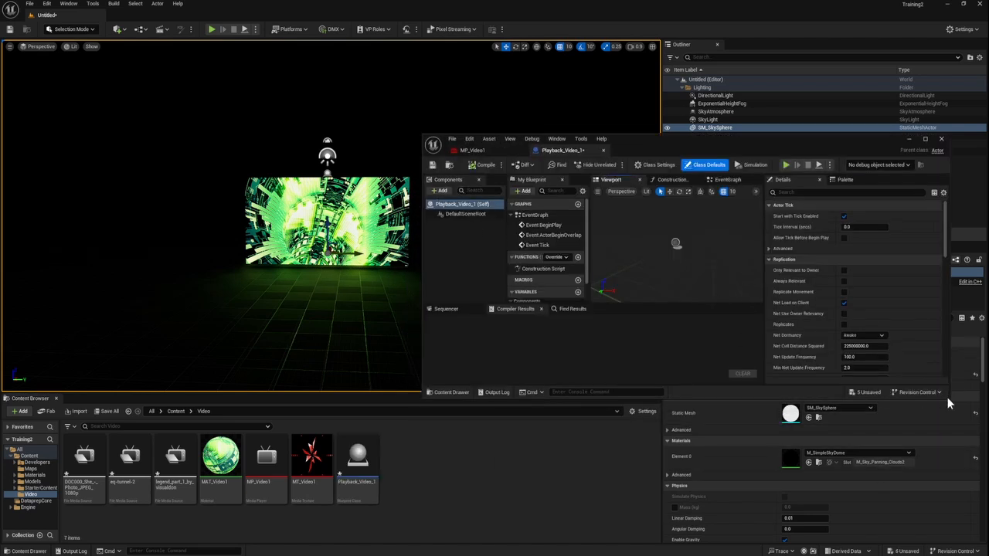
# Step: Place a Playback_Video_1 instance on the floor in front of the TV and enlarge its Blueprint editor to full screen
pyautogui.moveTo(947, 398); pyautogui.dragTo(981, 538)
pyautogui.moveTo(358, 463); pyautogui.dragTo(325, 334)
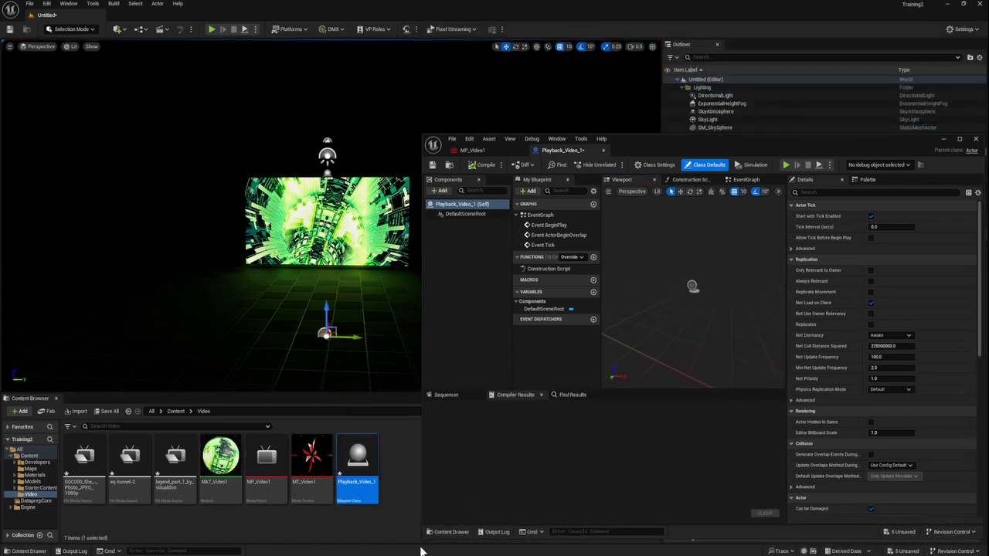
pyautogui.moveTo(717, 142); pyautogui.dragTo(316, 129)
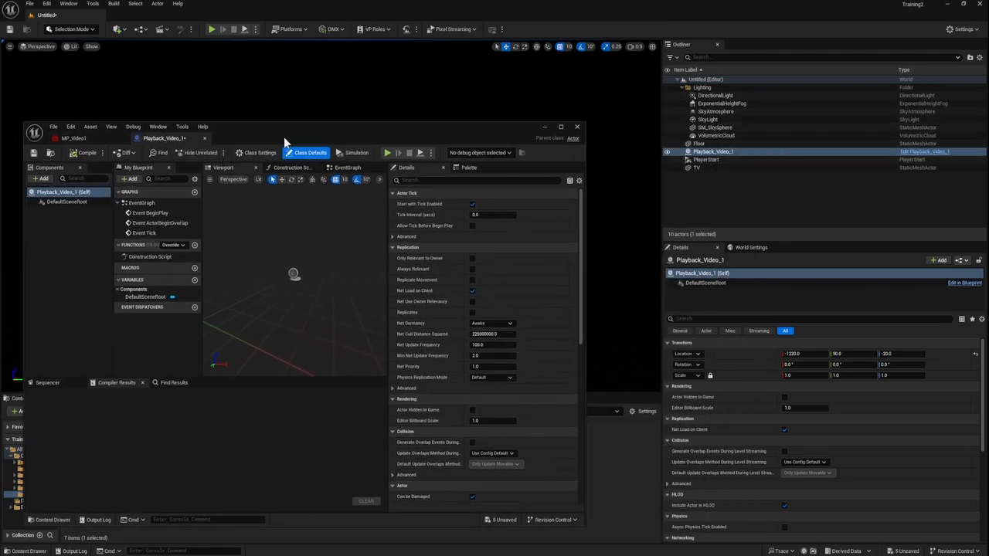
pyautogui.moveTo(286, 138); pyautogui.dragTo(670, 108)
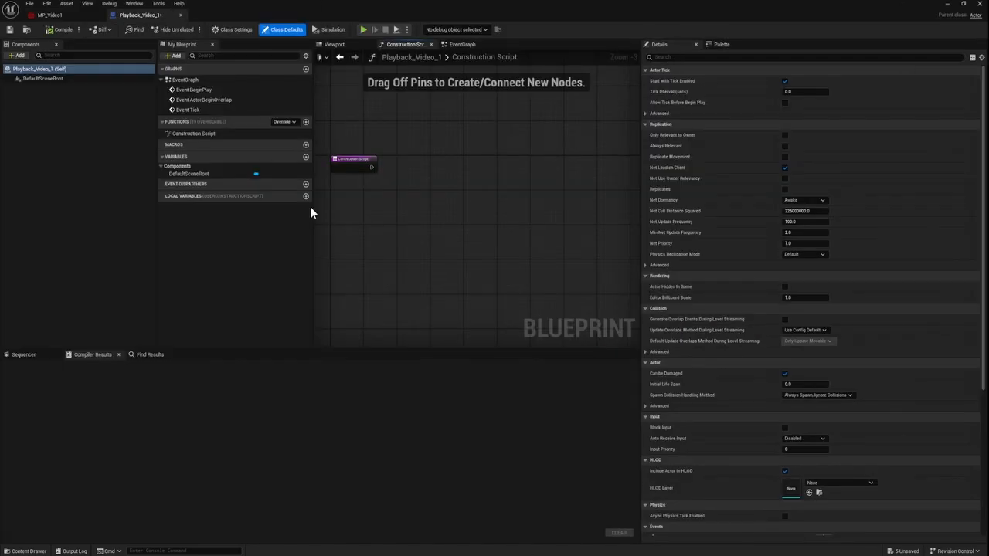
# Step: Add two variables named Media Player and Video Source to the Playback_Video_1 Blueprint
pyautogui.click(305, 157)
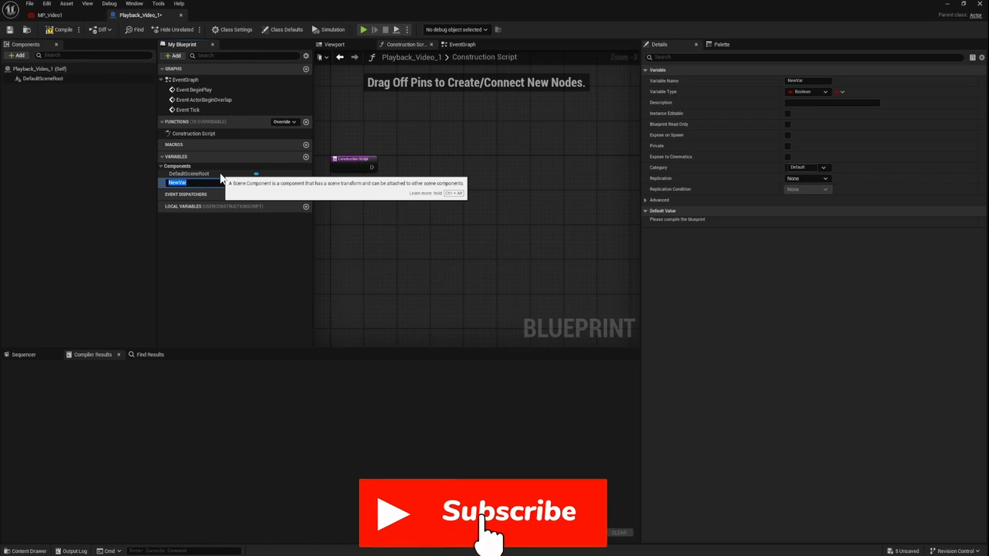
pyautogui.write('Media')
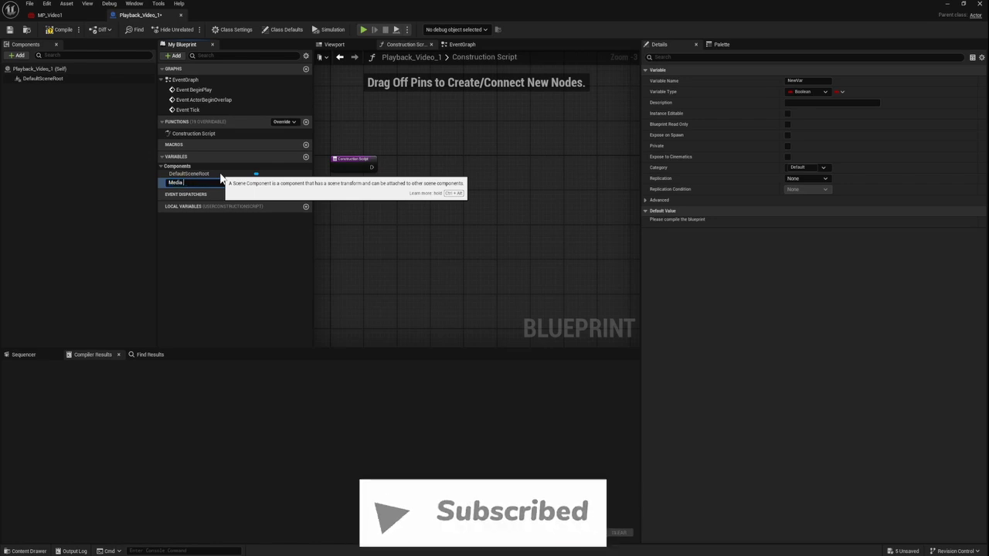
pyautogui.write(' Player')
pyautogui.press('Return')
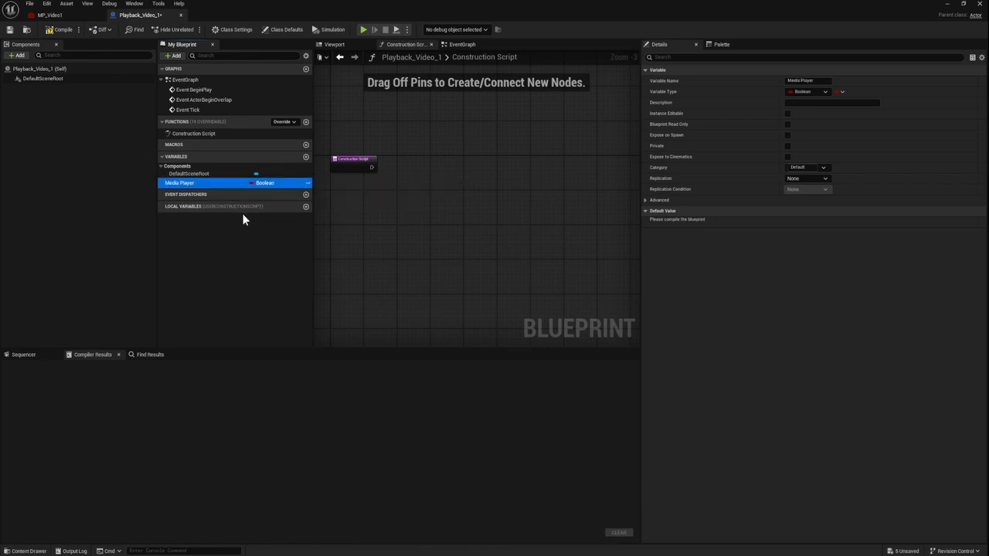
pyautogui.click(305, 157)
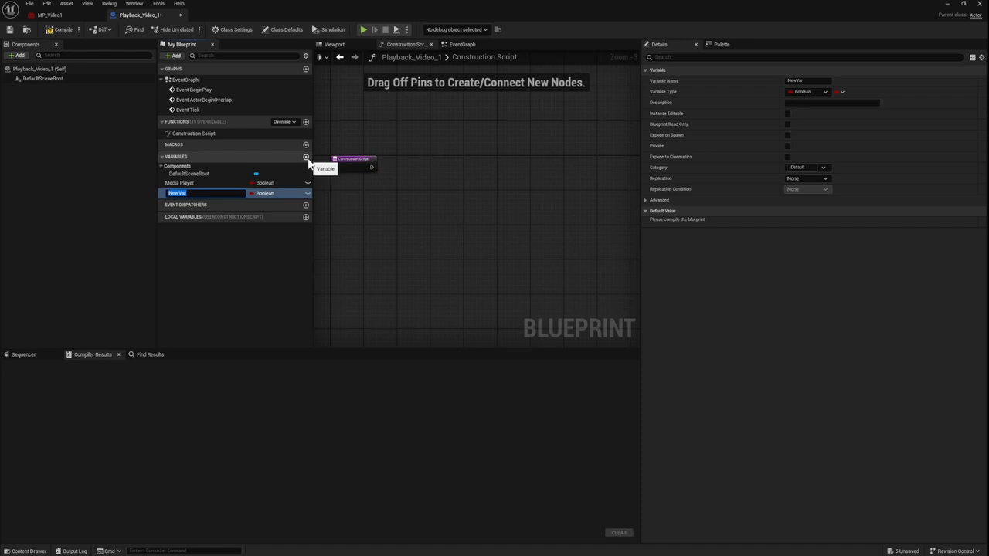
pyautogui.write('Video Source')
pyautogui.press('Return')
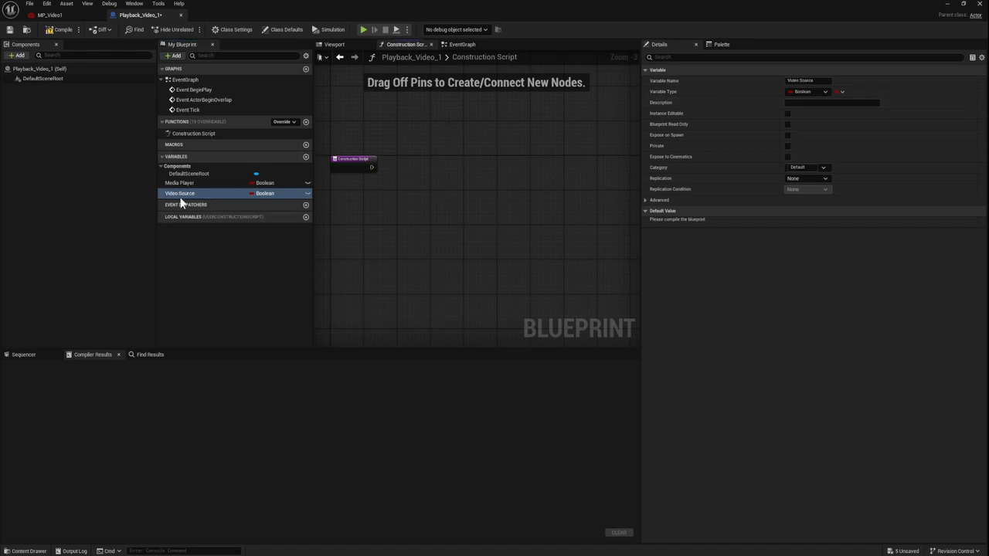
# Step: Set the Video Source variable's type to a File Media Source object reference
pyautogui.click(817, 92)
pyautogui.write('media')
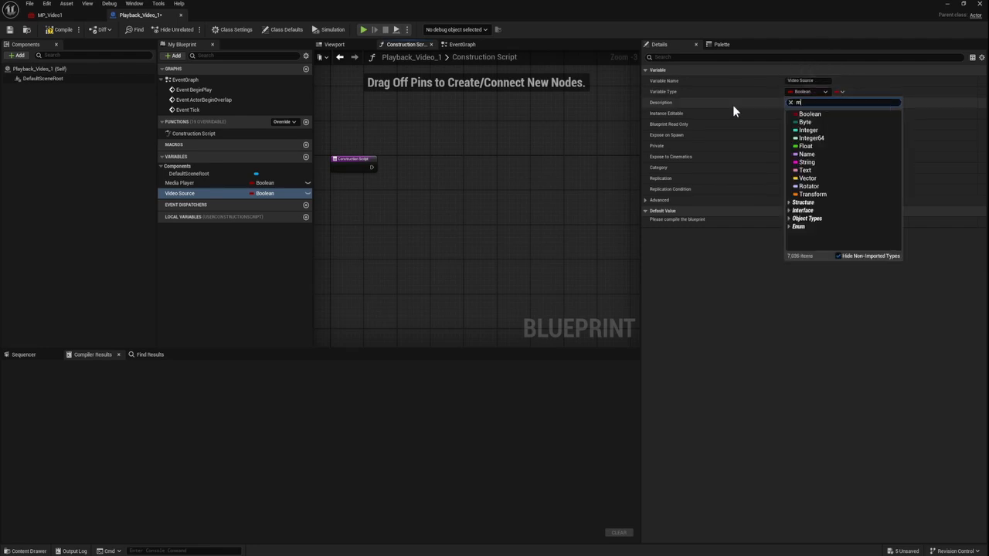
pyautogui.moveTo(844, 188)
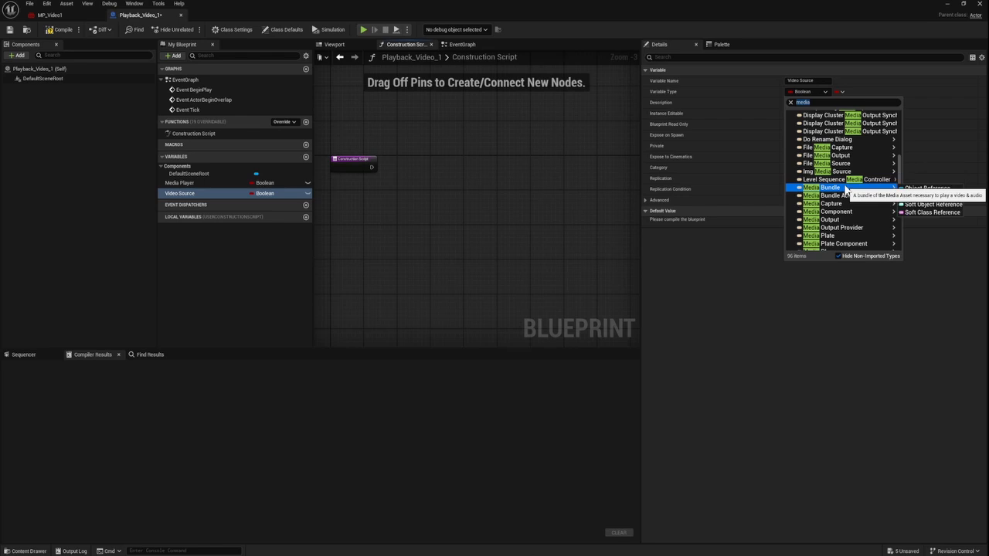
pyautogui.moveTo(854, 169)
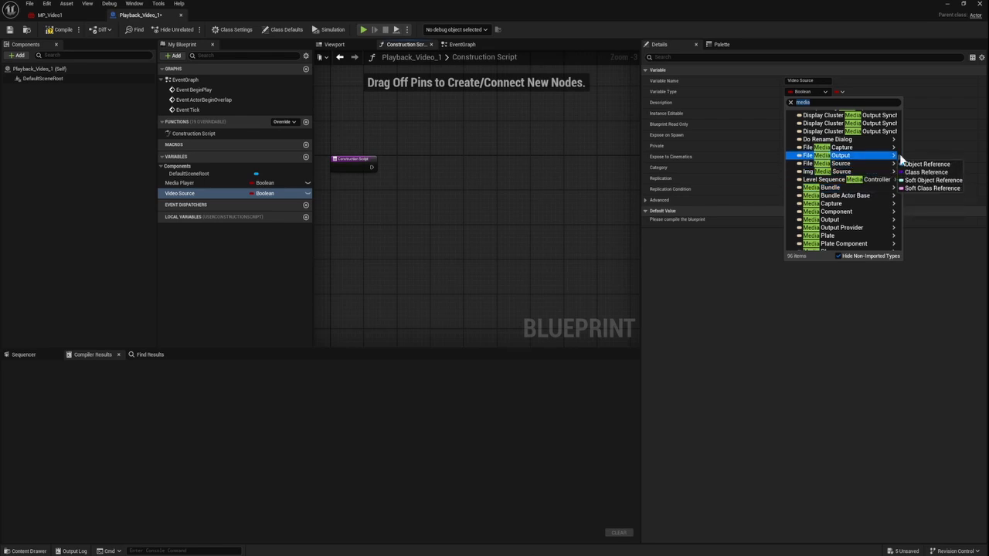
pyautogui.click(926, 165)
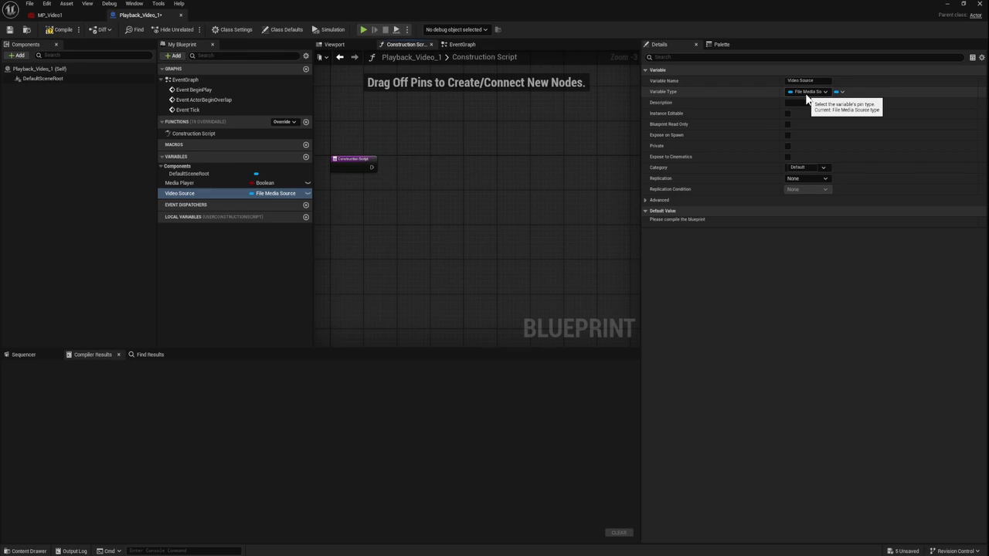
# Step: Change the Media Player variable's type to a Media Player object reference
pyautogui.click(179, 183)
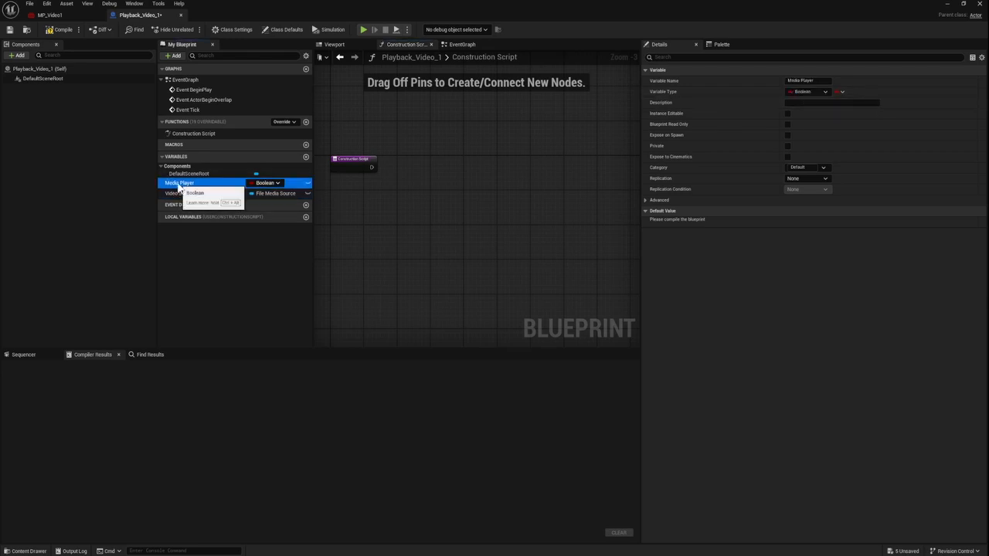
pyautogui.click(823, 92)
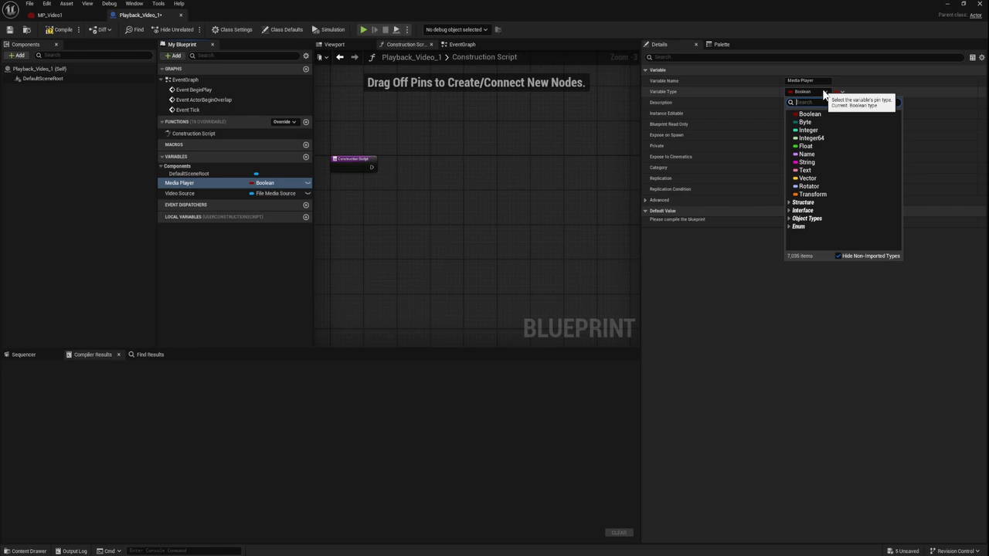
pyautogui.write('medi')
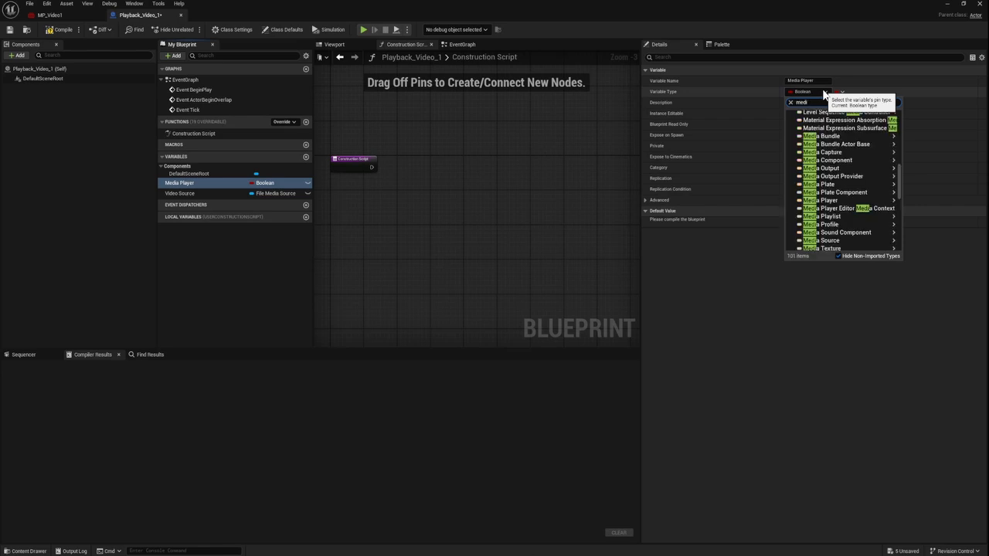
pyautogui.write('a player')
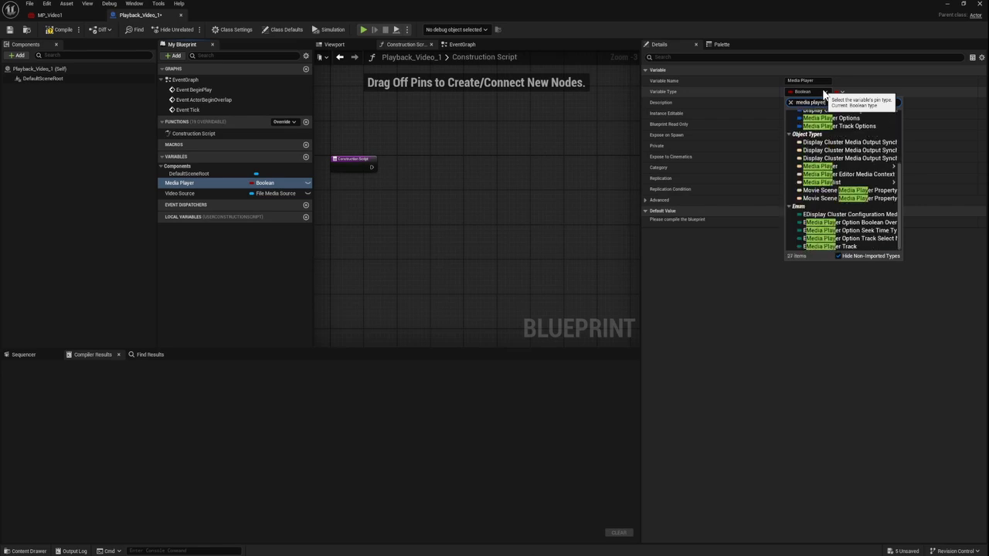
pyautogui.moveTo(837, 149)
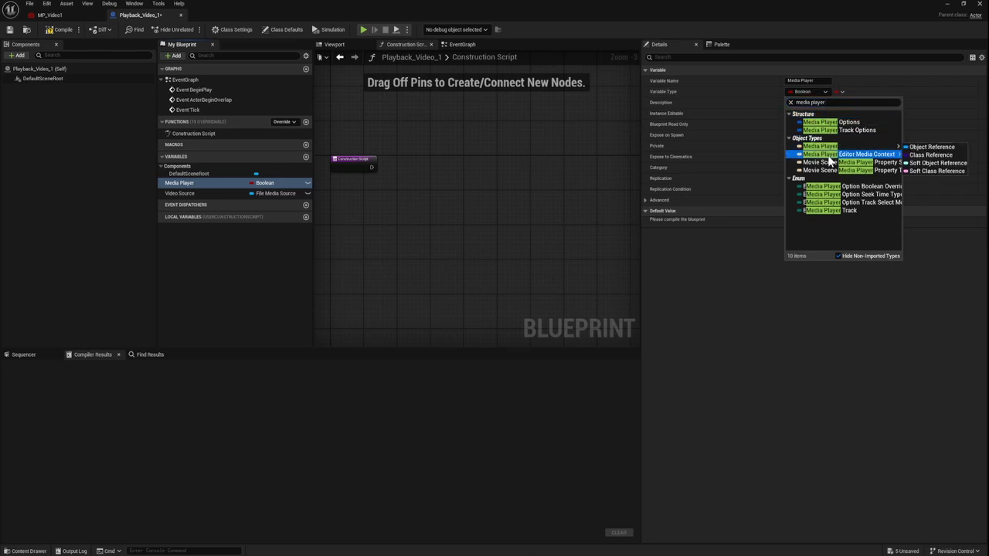
pyautogui.click(938, 147)
# Step: Make both the Media Player and Video Source variables instance editable
pyautogui.click(308, 183)
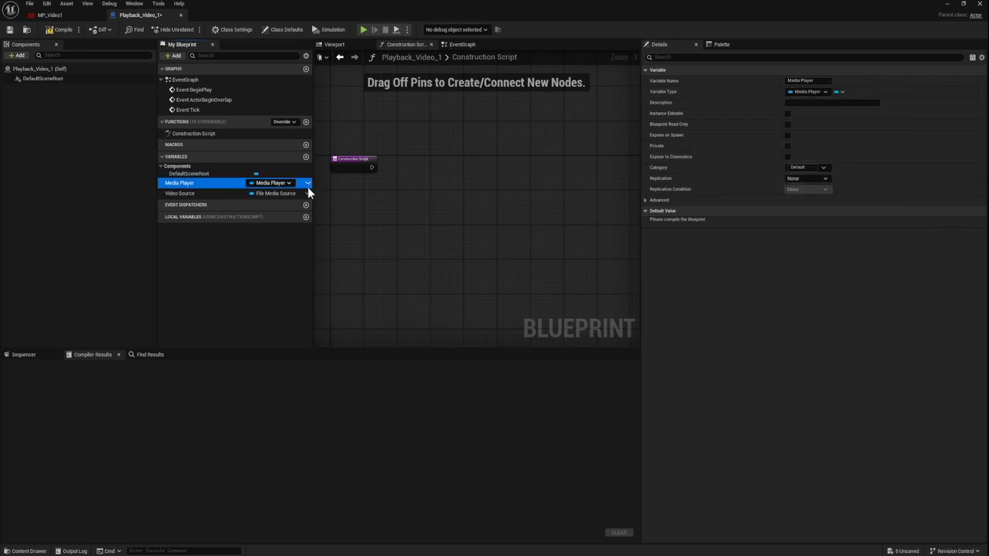
pyautogui.click(301, 193)
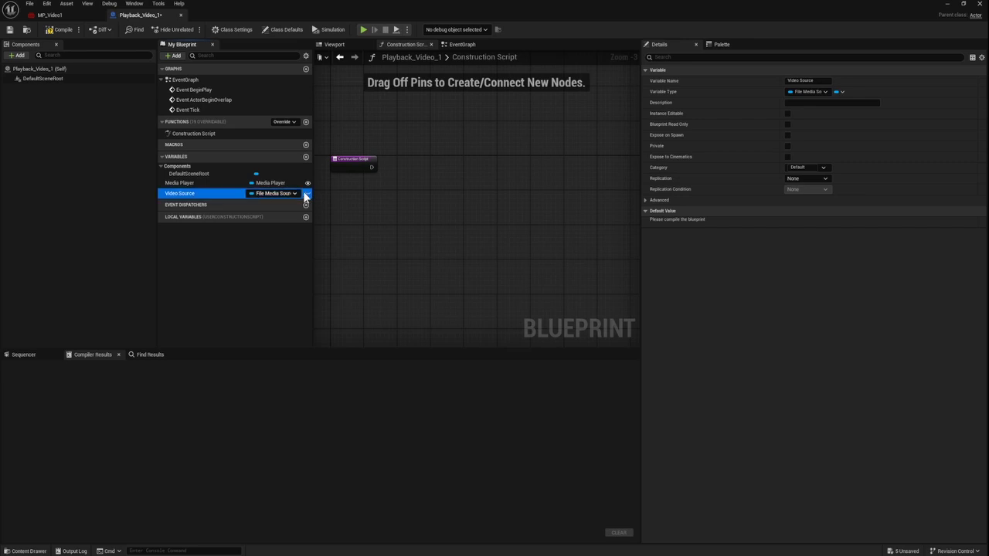
pyautogui.click(307, 192)
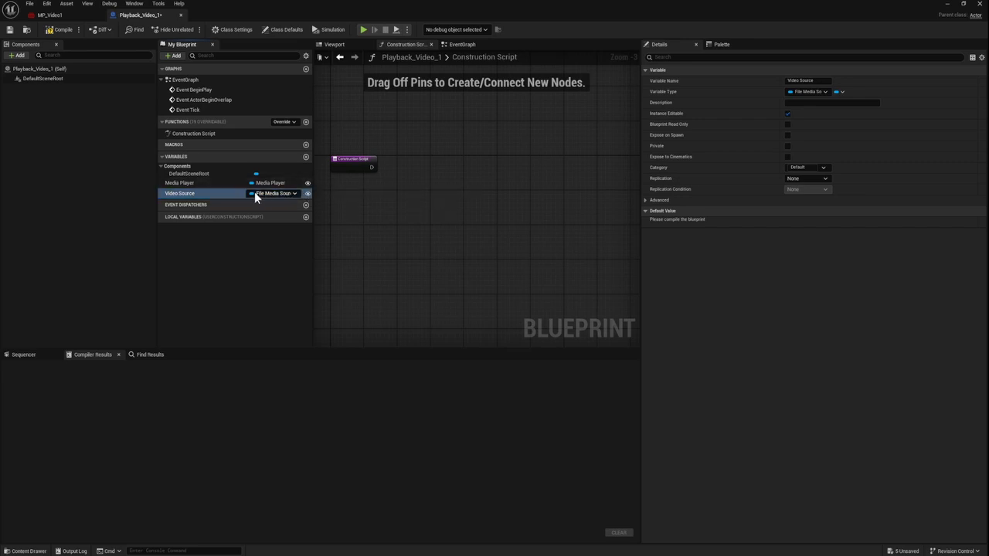
# Step: Add Get Media Player and Get Video Source nodes to the Construction Script graph, with Media Player below Video Source
pyautogui.moveTo(180, 183); pyautogui.dragTo(409, 164)
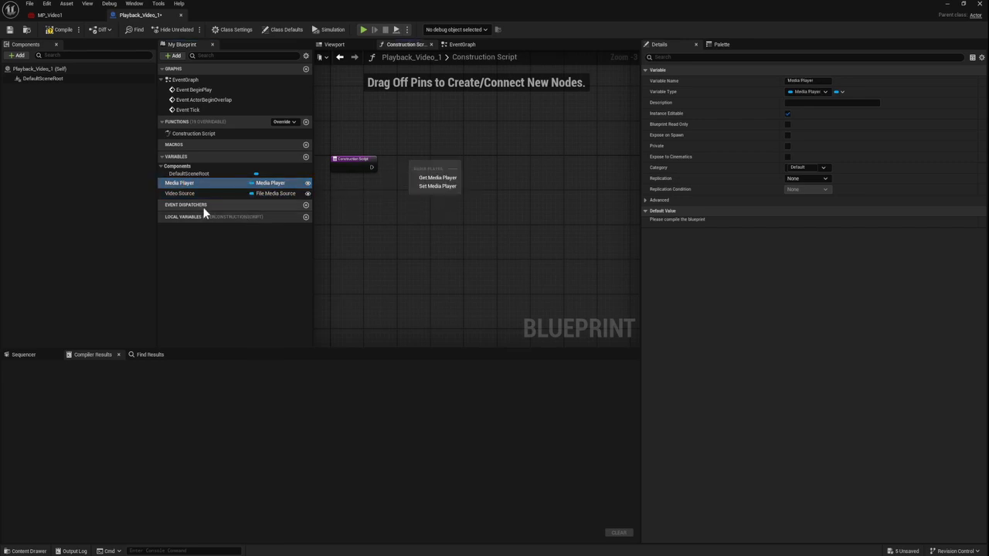
pyautogui.click(455, 177)
pyautogui.moveTo(193, 193); pyautogui.dragTo(419, 191)
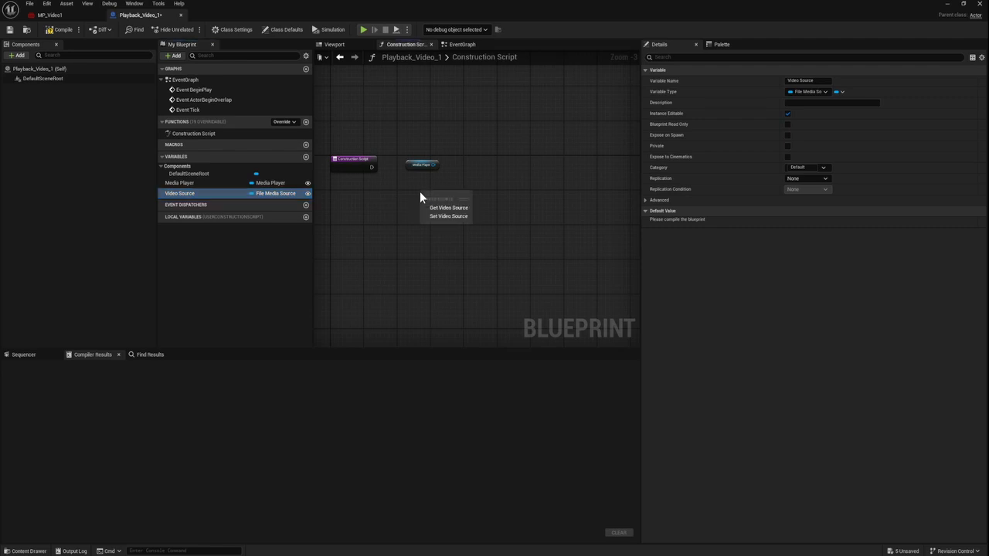
pyautogui.click(444, 204)
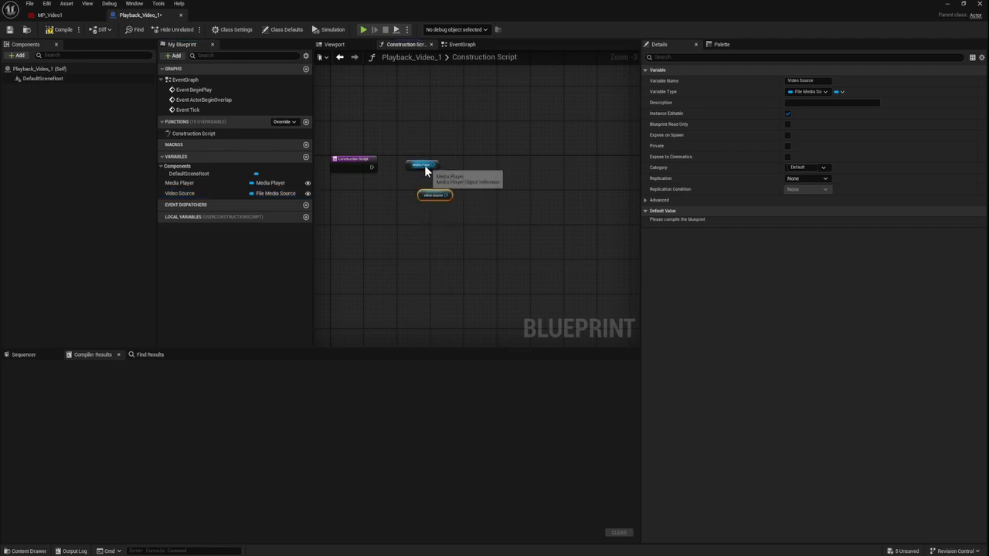
pyautogui.moveTo(431, 164); pyautogui.dragTo(420, 209)
pyautogui.click(404, 163)
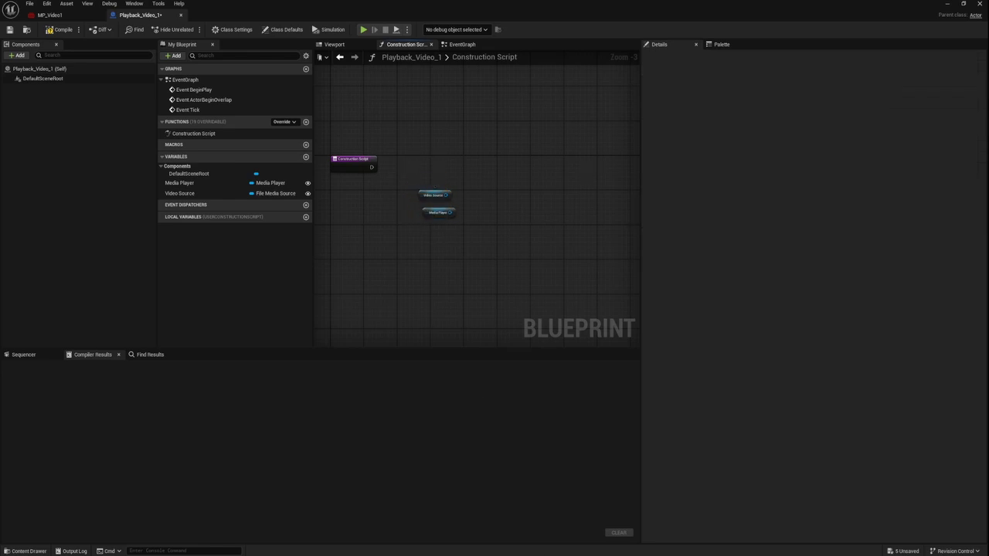
# Step: Add a Media Player Open Source node found without context sensitivity and connect the Media Player getter to its Target
pyautogui.rightClick(504, 167)
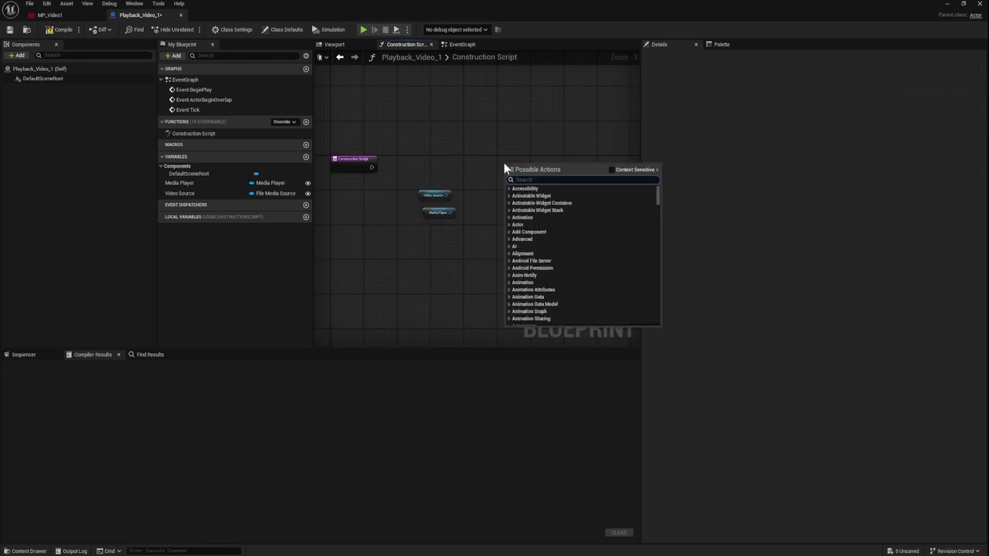
pyautogui.write('ope')
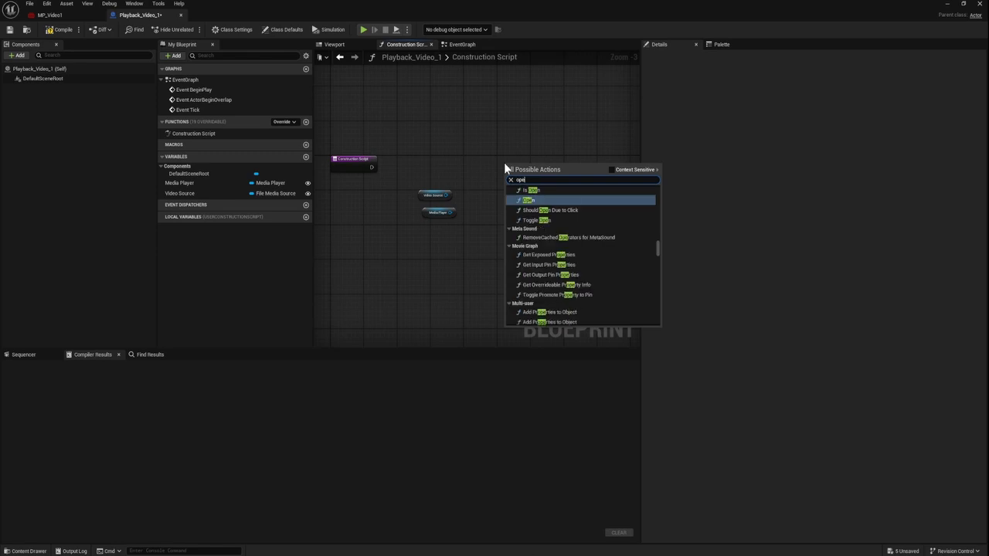
pyautogui.write('n source')
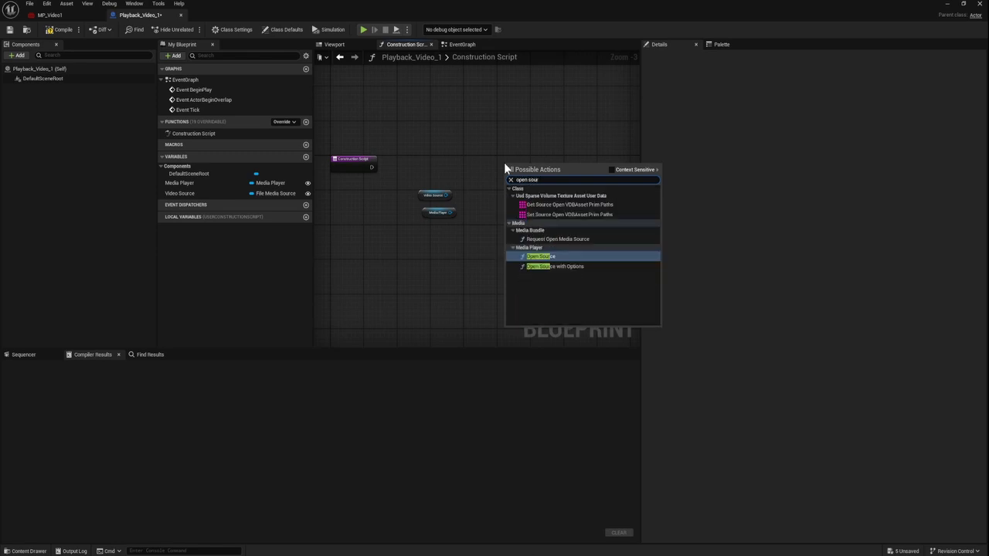
pyautogui.click(611, 170)
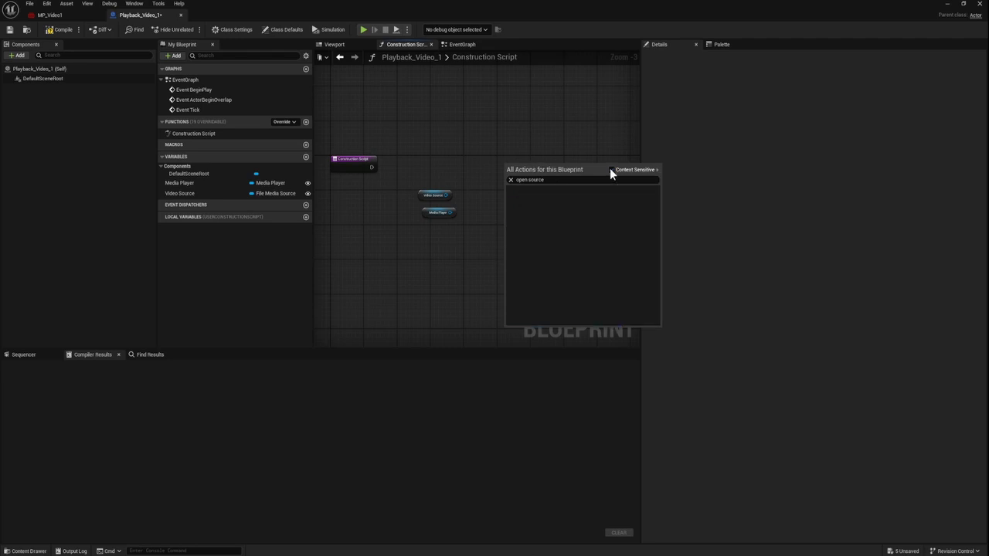
pyautogui.click(610, 170)
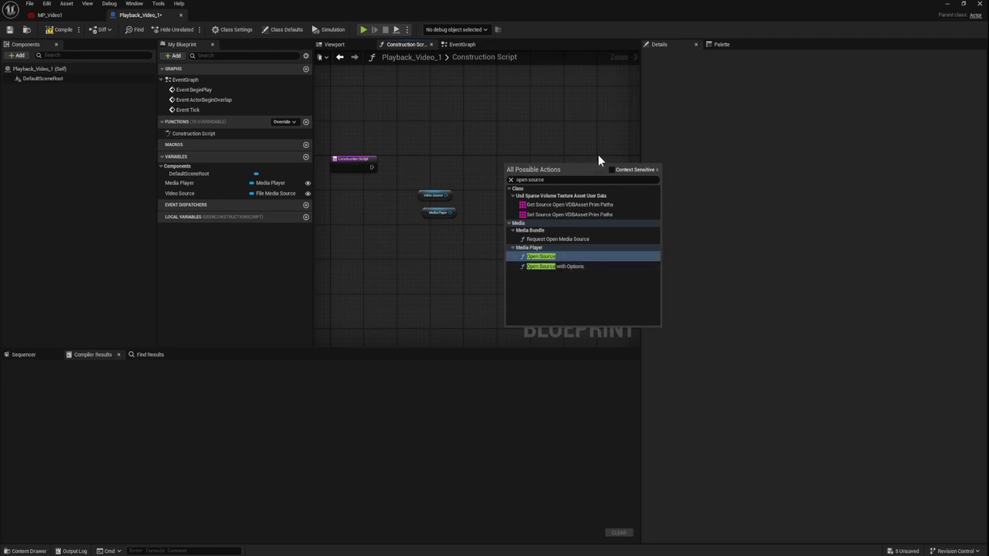
pyautogui.click(544, 257)
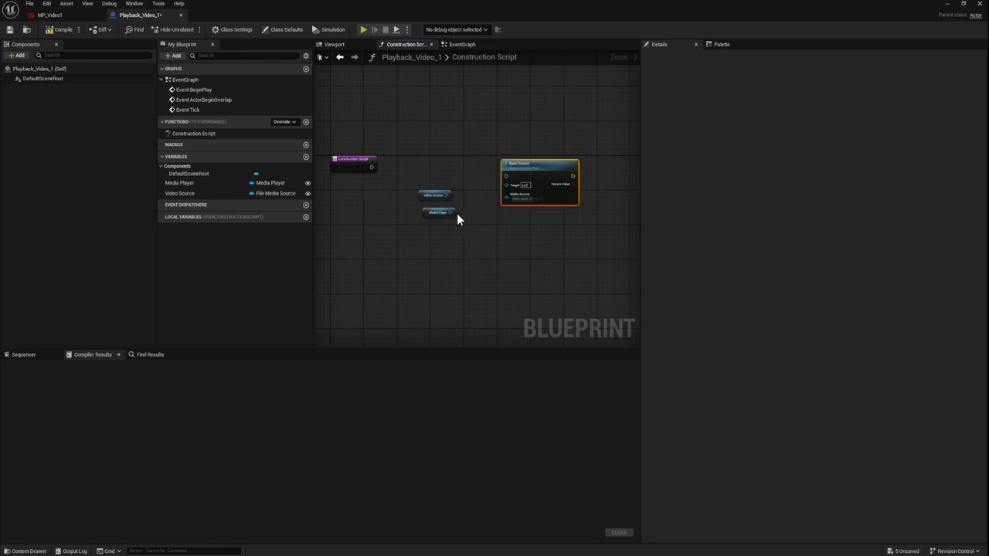
pyautogui.moveTo(429, 210); pyautogui.dragTo(512, 188)
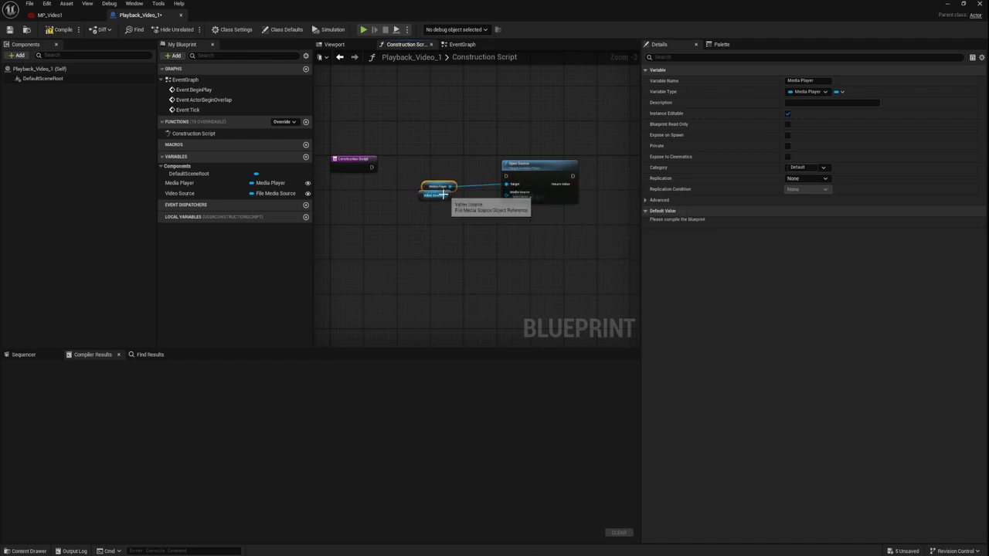
# Step: Connect Video Source to the Open Source node's Media Source input and wire the Construction Script execution output into Open Source
pyautogui.moveTo(446, 194); pyautogui.dragTo(508, 195)
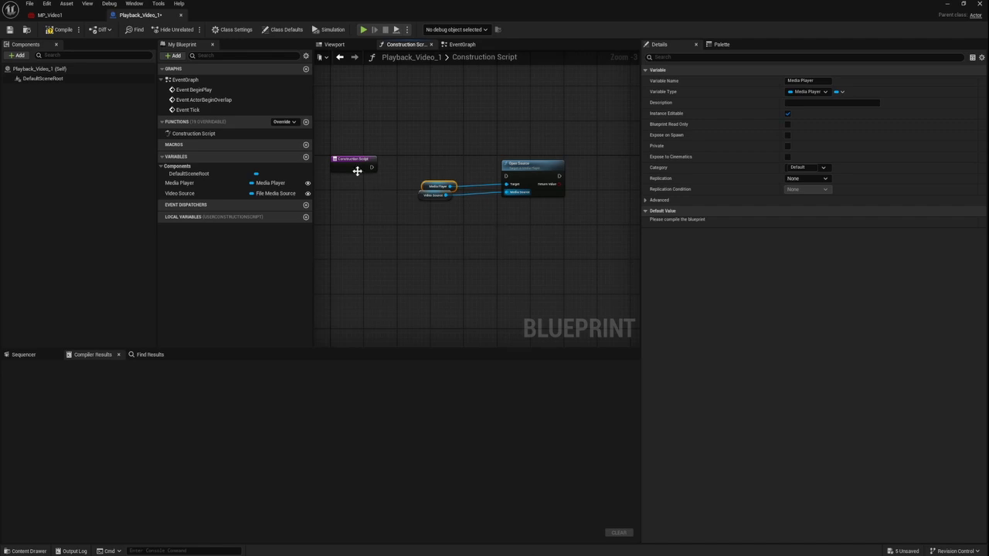
pyautogui.moveTo(372, 167); pyautogui.dragTo(505, 174)
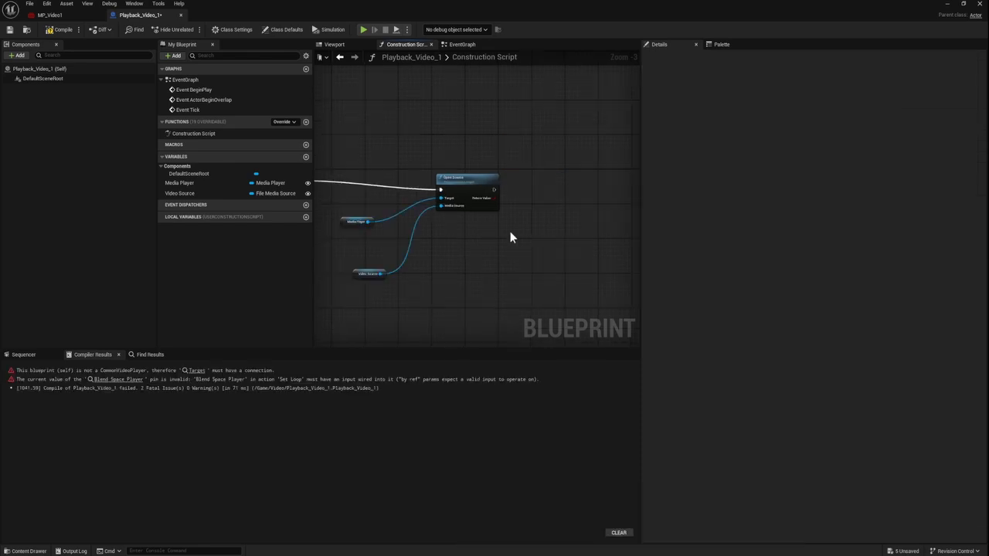
# Step: Add the Media Player version of the Play node below Open Source in the Construction Script graph
pyautogui.rightClick(509, 237)
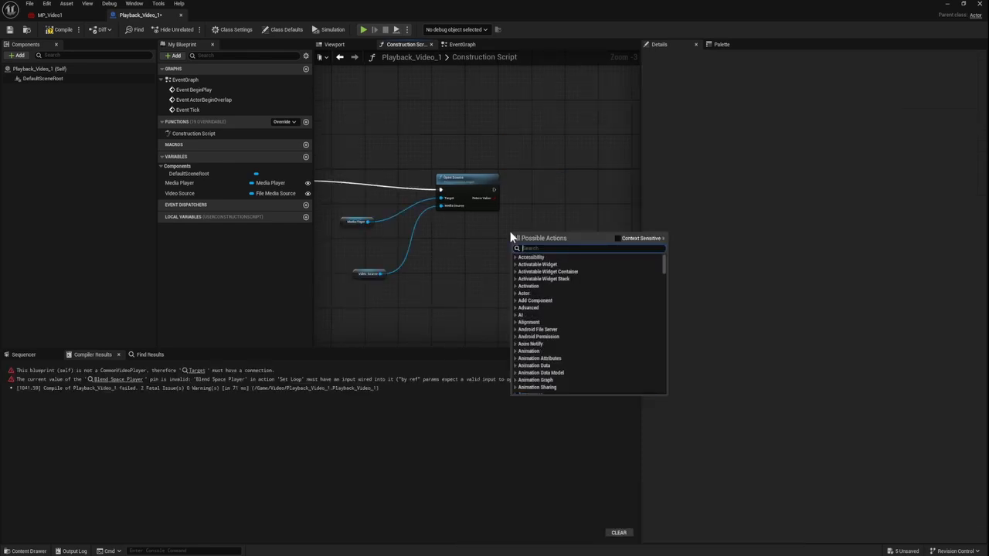
pyautogui.write('media')
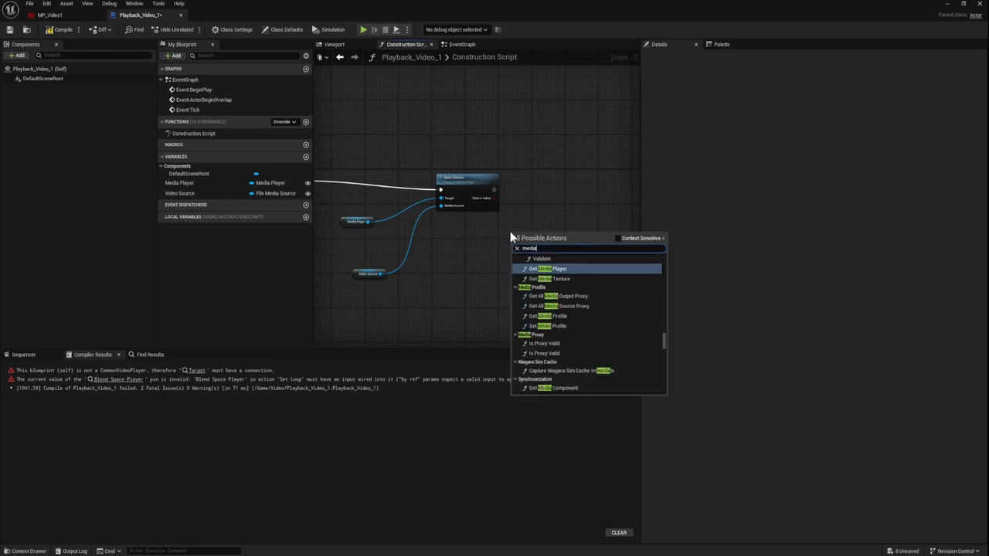
pyautogui.write(' plat')
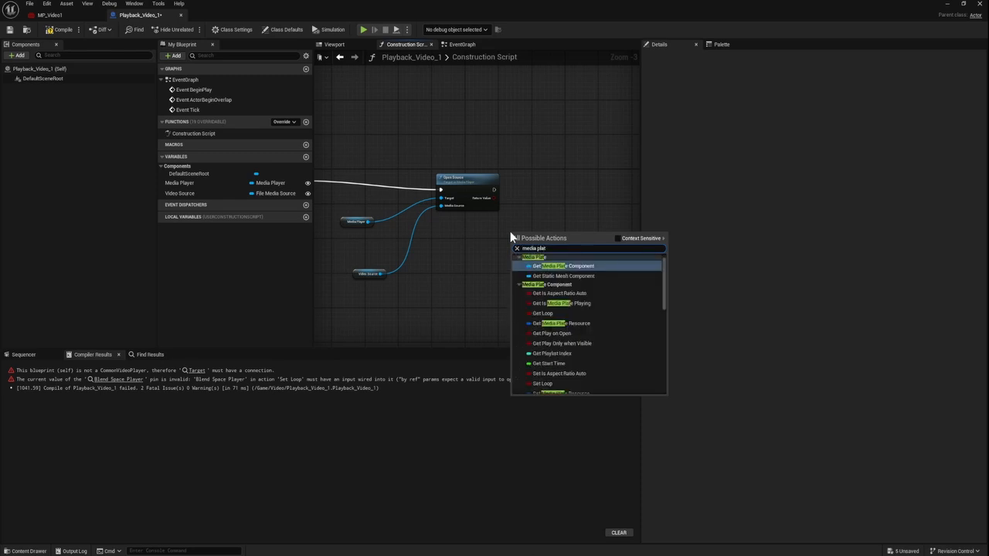
pyautogui.press('BackSpace')
pyautogui.write('y')
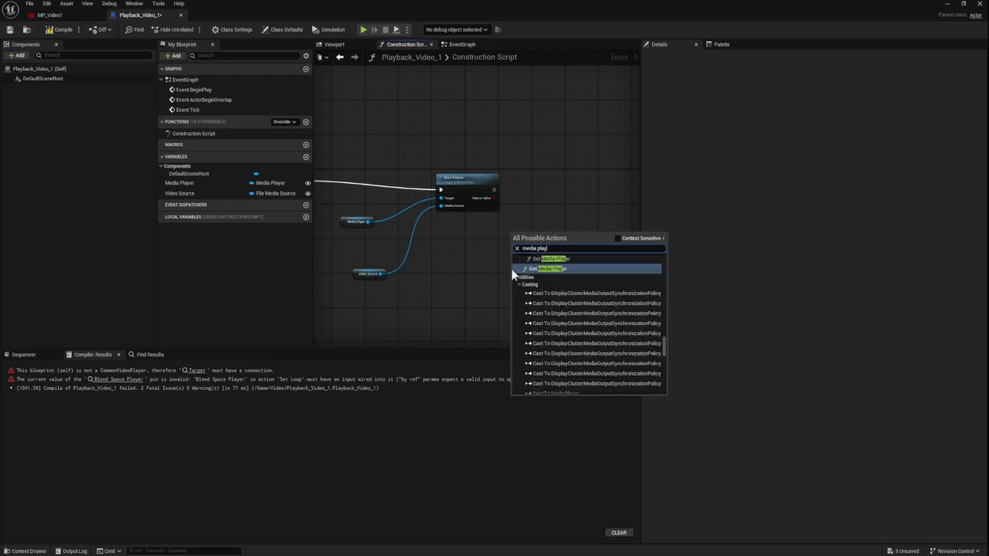
pyautogui.scroll(1, 583, 309)
pyautogui.scroll(3, 582, 308)
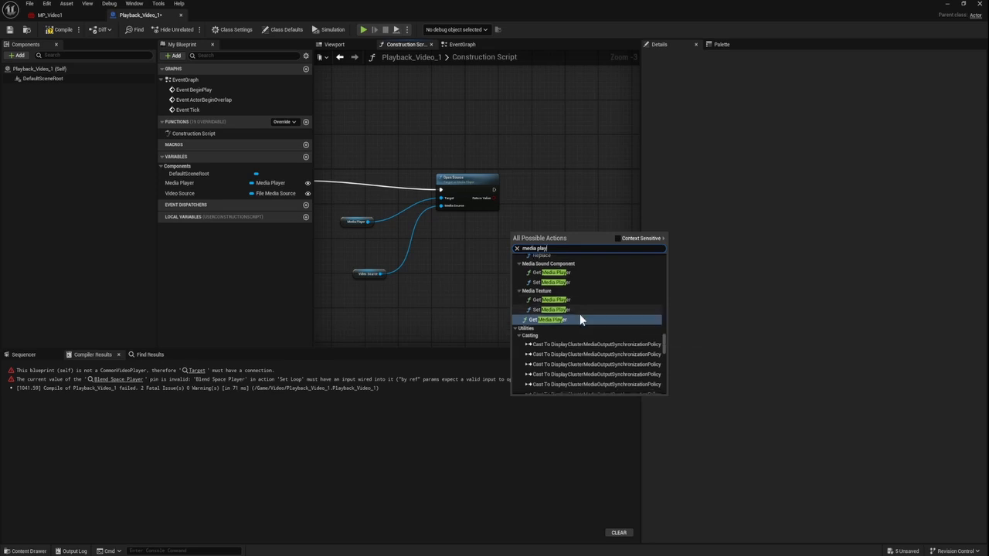
pyautogui.scroll(10, 579, 315)
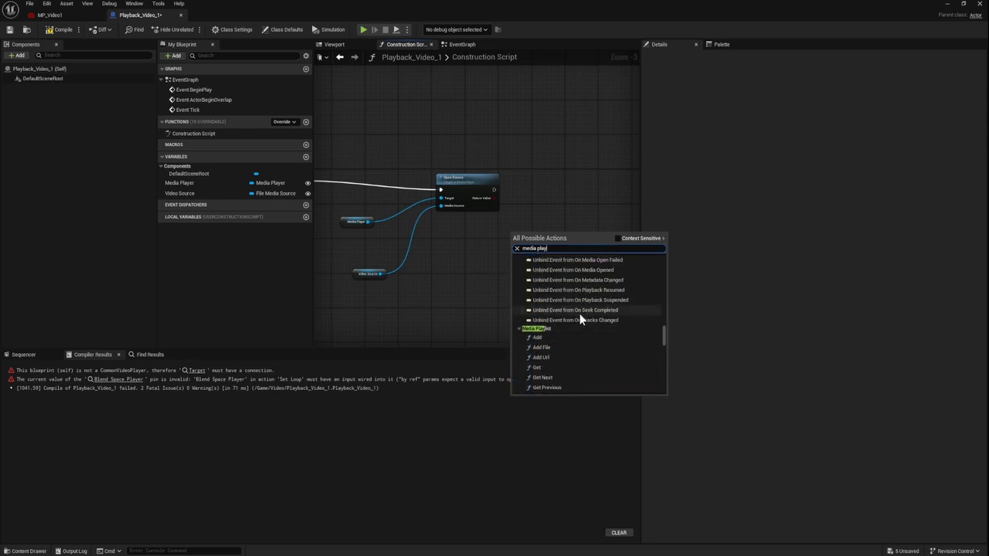
pyautogui.scroll(15, 579, 317)
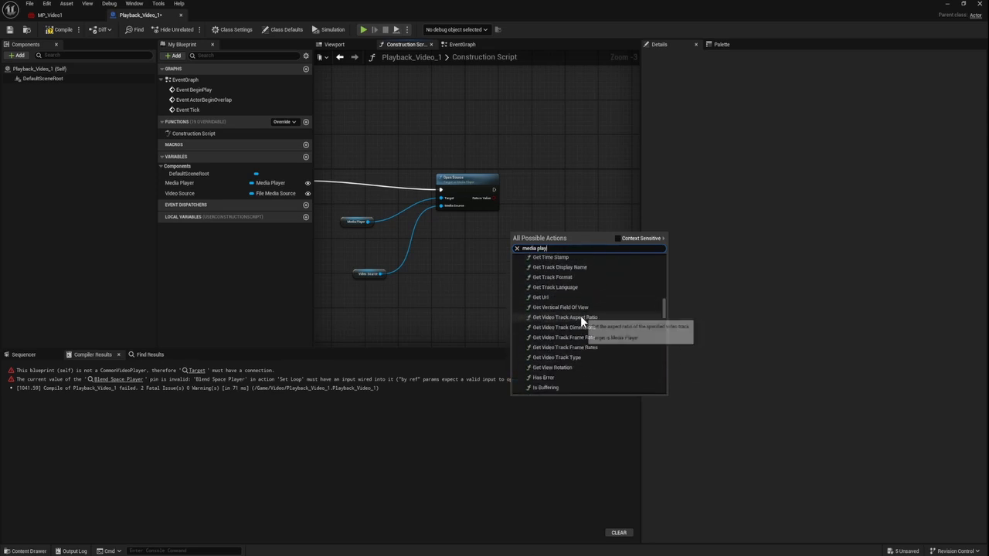
pyautogui.scroll(10, 585, 329)
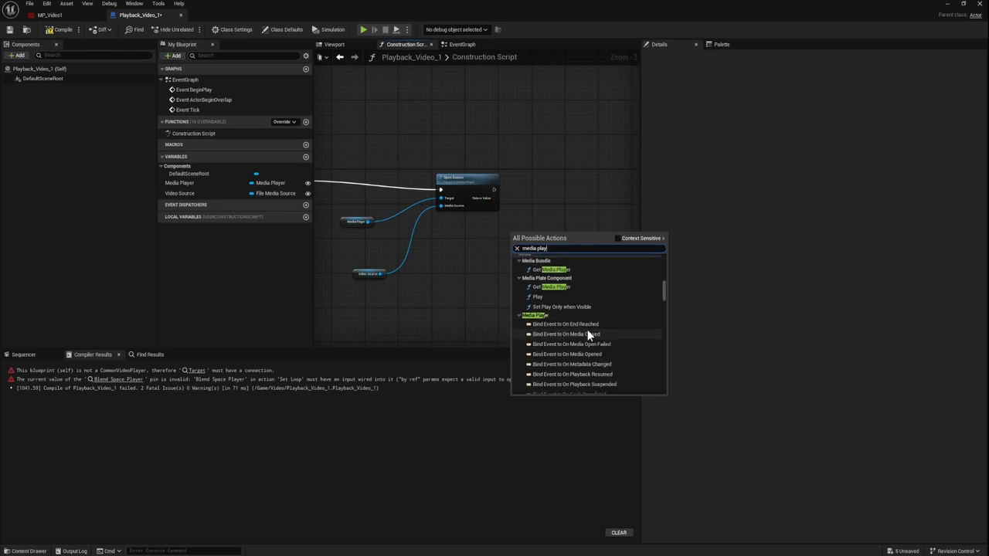
pyautogui.scroll(3, 535, 322)
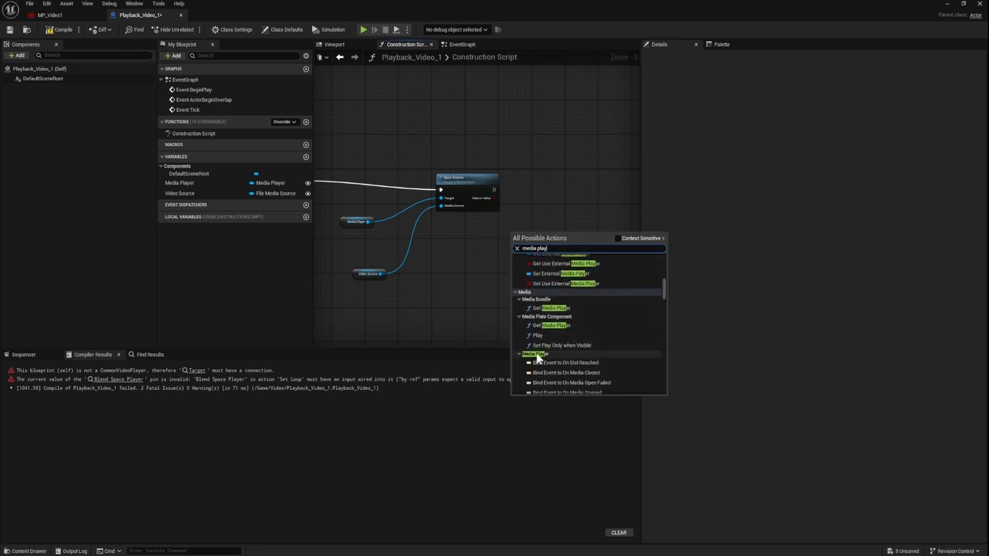
pyautogui.scroll(-1, 588, 363)
pyautogui.scroll(-8, 586, 363)
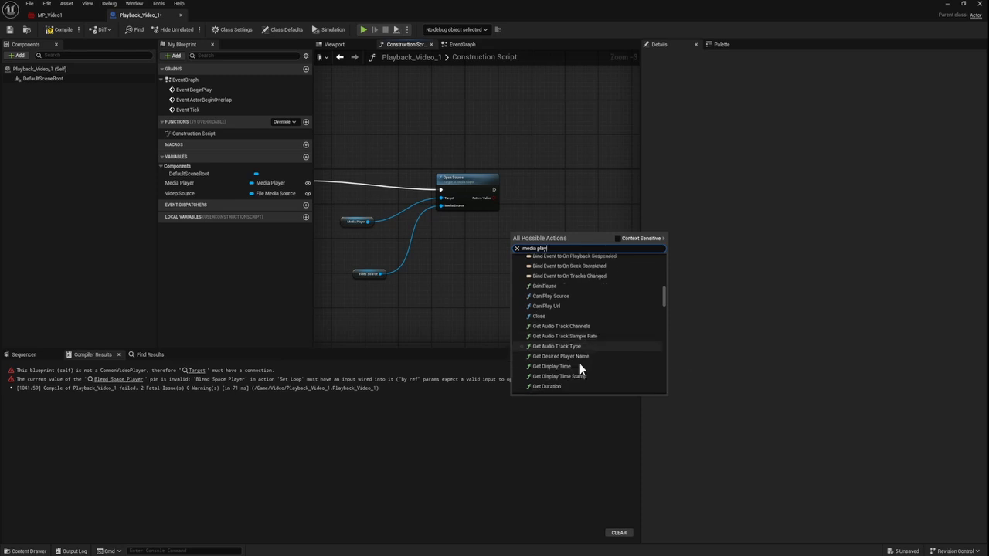
pyautogui.scroll(-10, 577, 363)
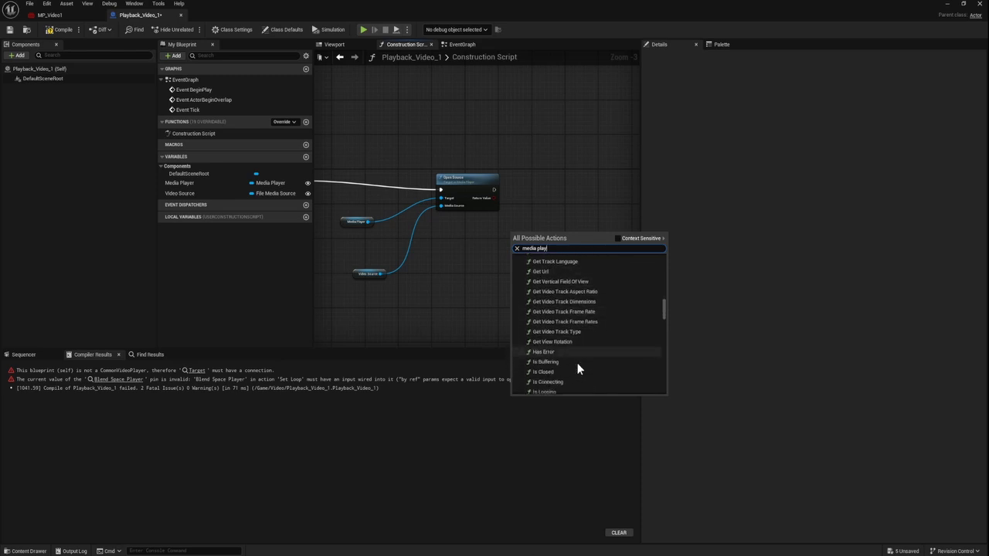
pyautogui.scroll(-7, 576, 366)
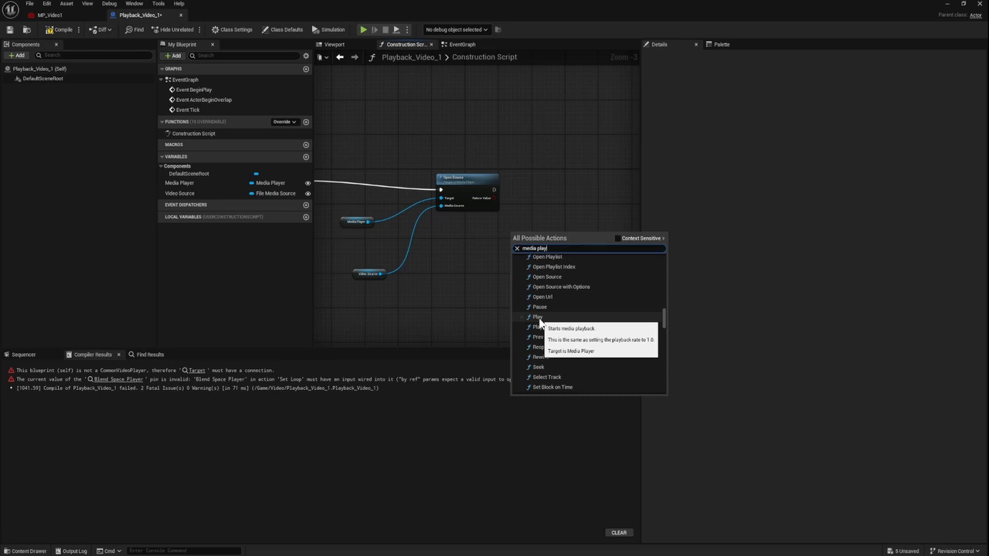
pyautogui.click(539, 317)
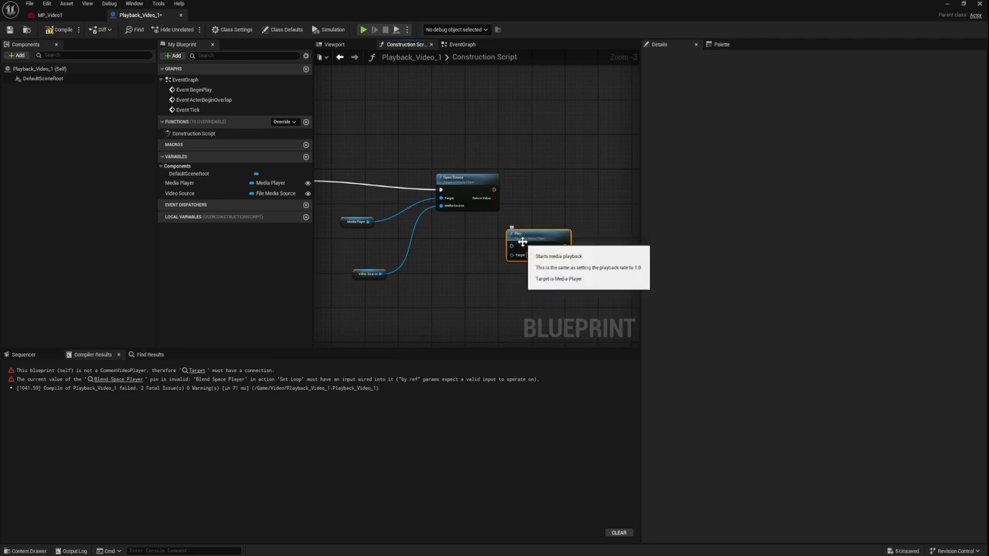
# Step: Wire the Open Source node's execution output into the Play node
pyautogui.scroll(3, 515, 242)
pyautogui.scroll(-2, 487, 235)
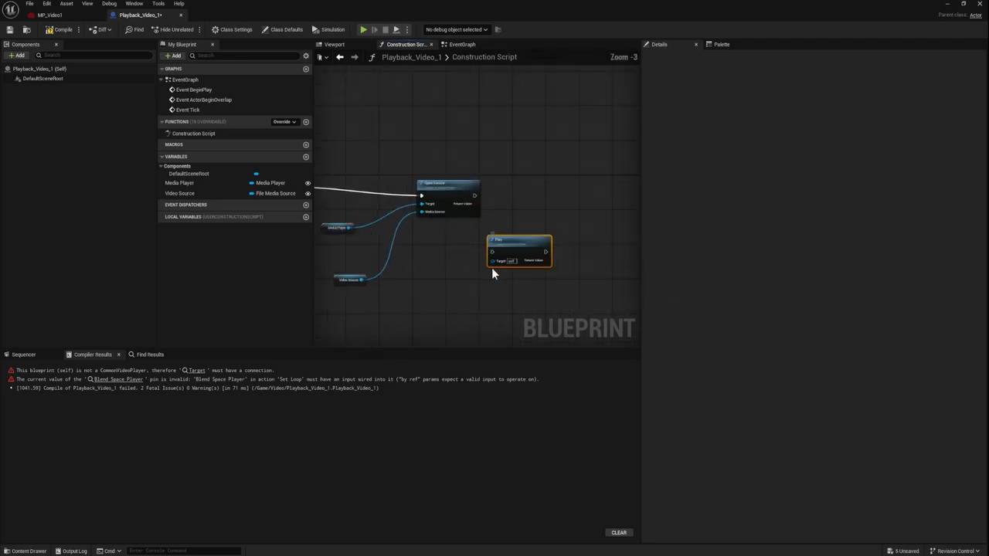
pyautogui.moveTo(472, 188); pyautogui.dragTo(492, 251)
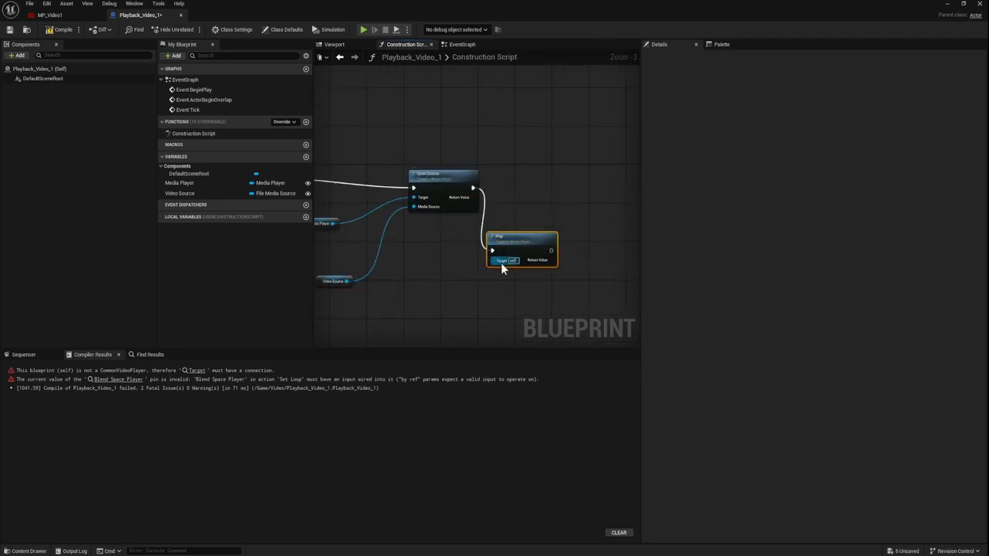
# Step: Add the Media Player version of the Set Looping node and wire the Play node's execution output into it
pyautogui.rightClick(559, 296)
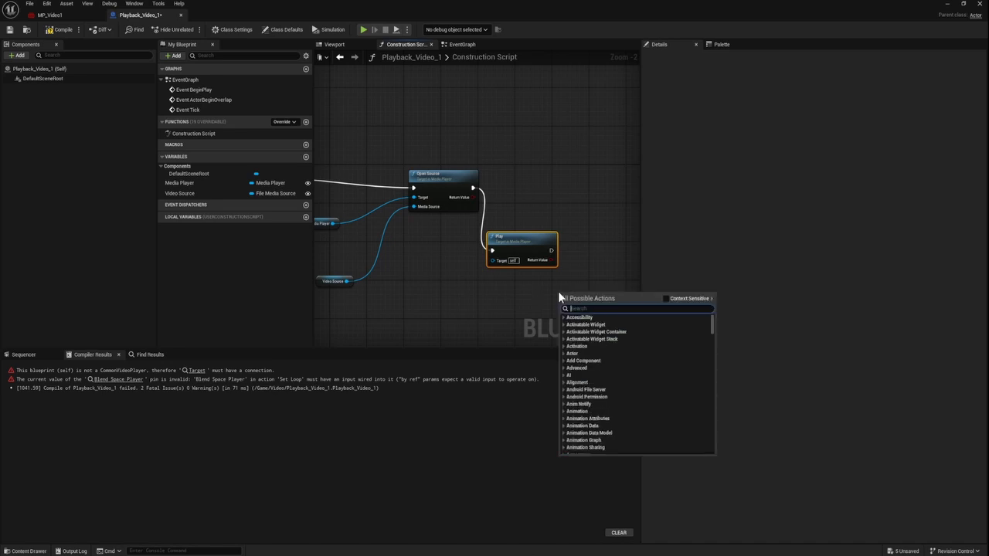
pyautogui.write('set looping')
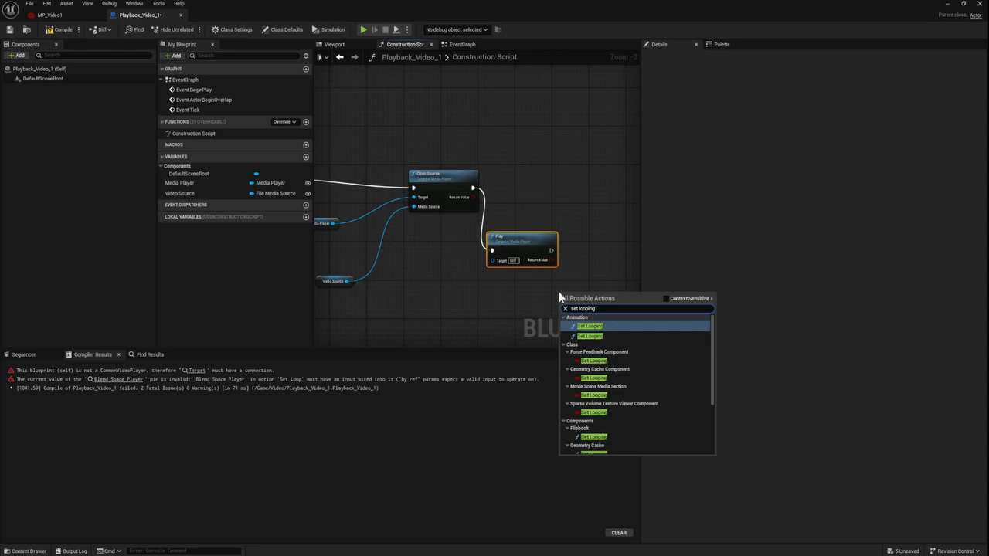
pyautogui.scroll(-3, 640, 368)
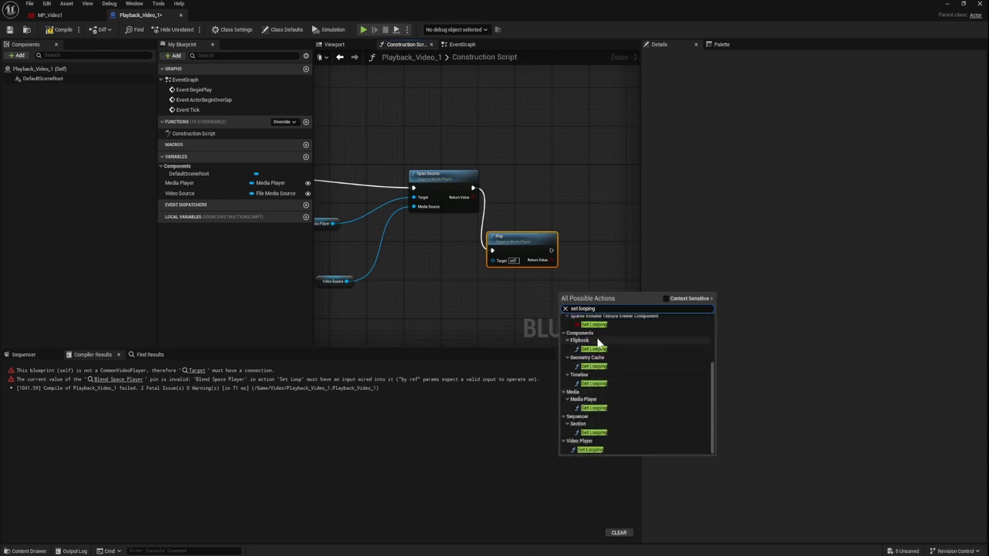
pyautogui.click(593, 409)
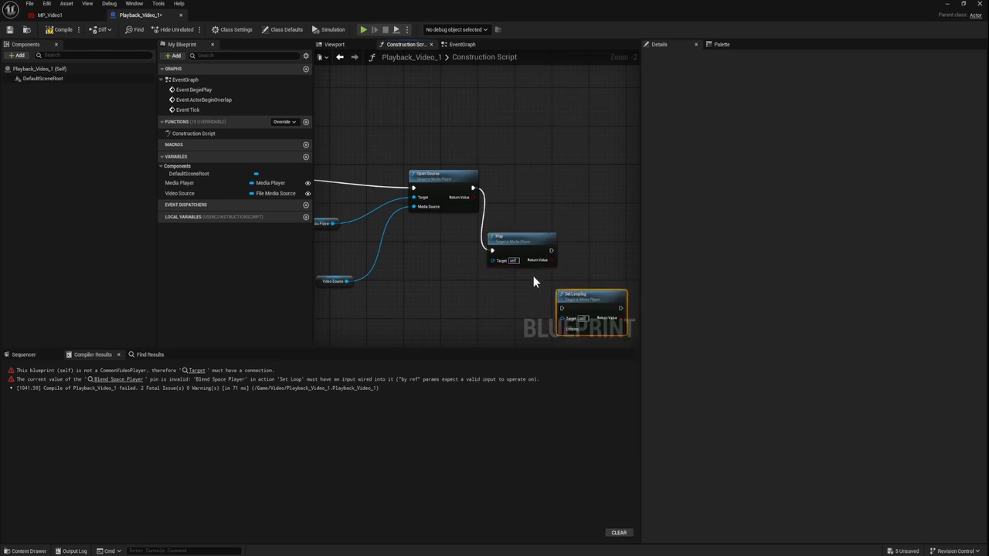
pyautogui.moveTo(551, 251); pyautogui.dragTo(563, 308)
# Step: Connect the Media Player getter to the Target inputs of both the Play and Set Looping nodes
pyautogui.moveTo(333, 223); pyautogui.dragTo(497, 258)
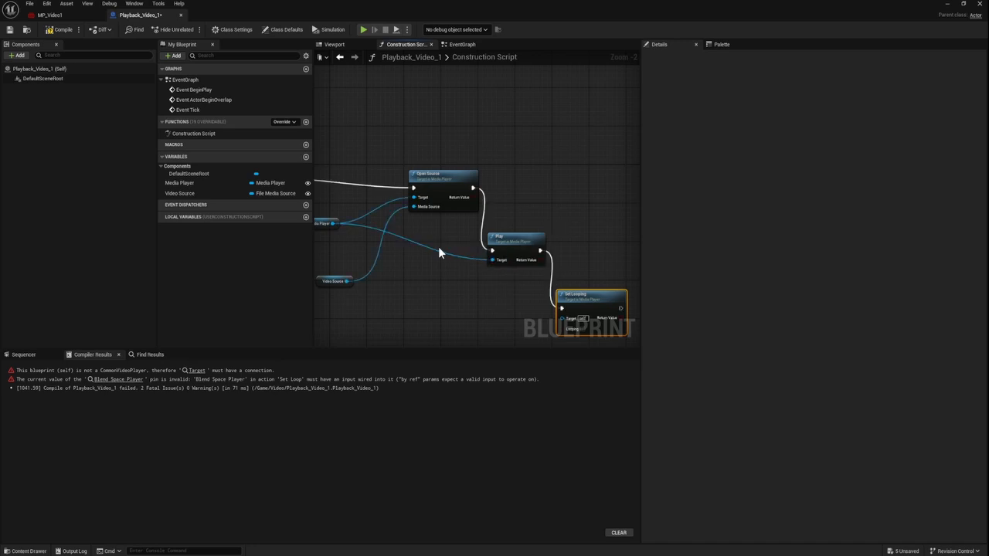
pyautogui.moveTo(333, 224); pyautogui.dragTo(566, 325)
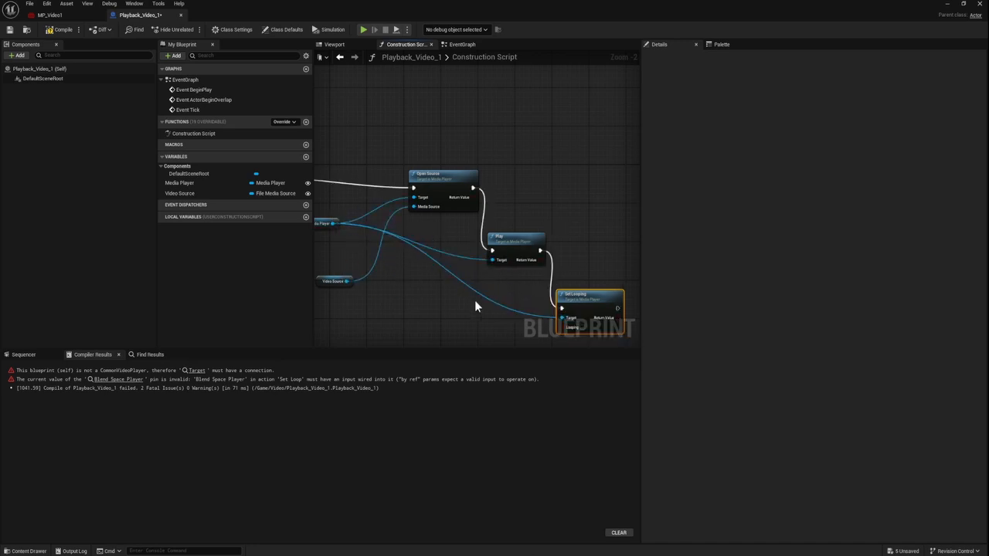
pyautogui.scroll(-3, 467, 245)
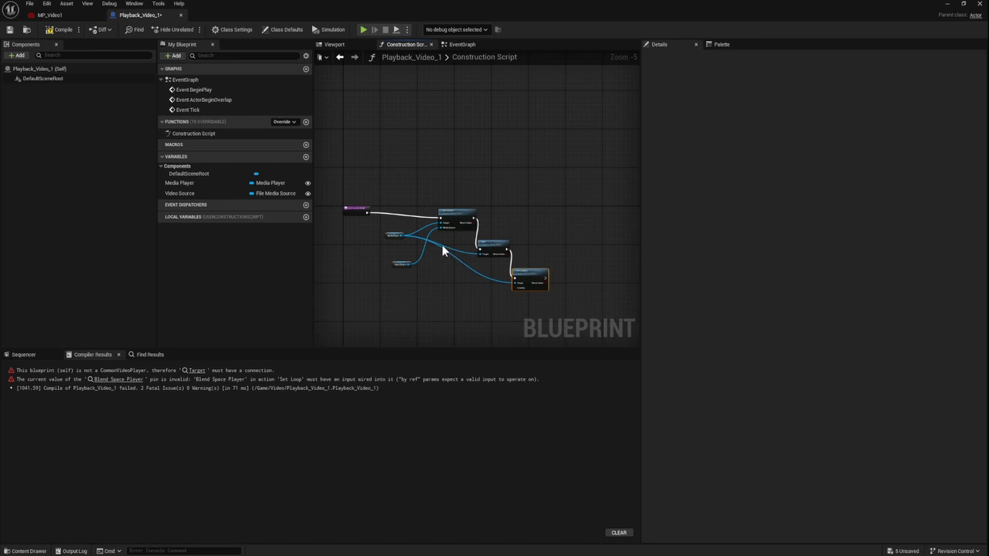
pyautogui.scroll(4, 476, 249)
pyautogui.scroll(-3, 475, 252)
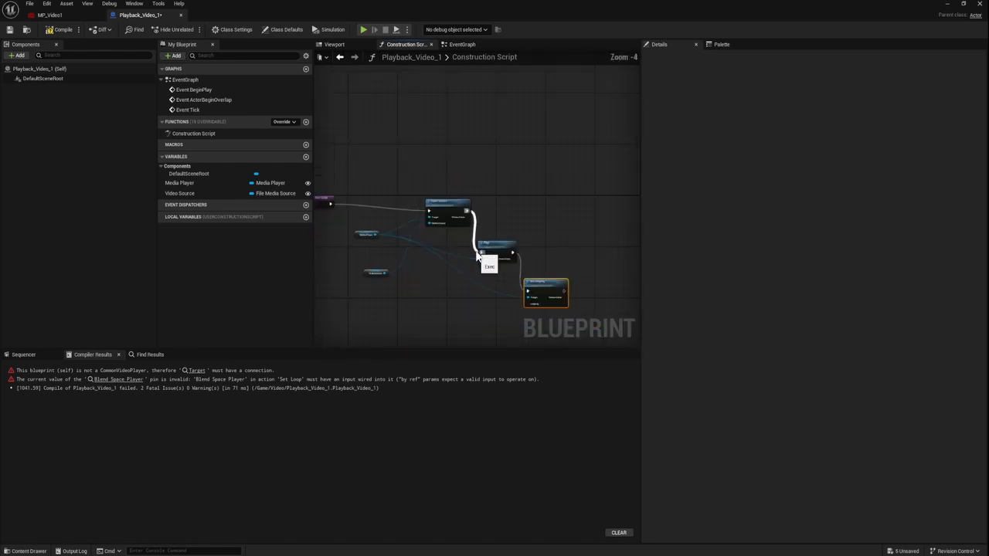
pyautogui.scroll(-1, 457, 263)
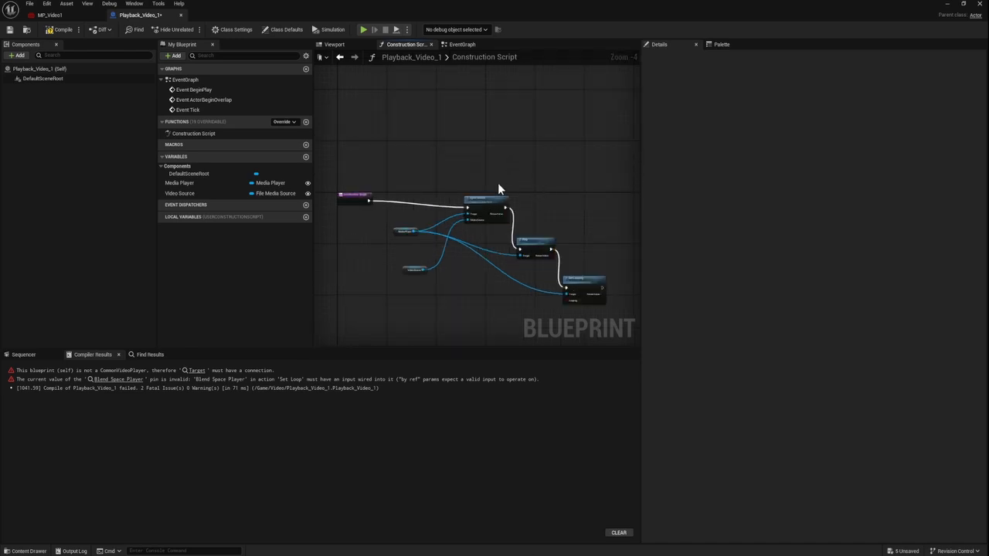
# Step: Select every node except the Construction Script entry and switch to the EventGraph, opening its list of possible actions
pyautogui.moveTo(391, 157); pyautogui.dragTo(615, 323)
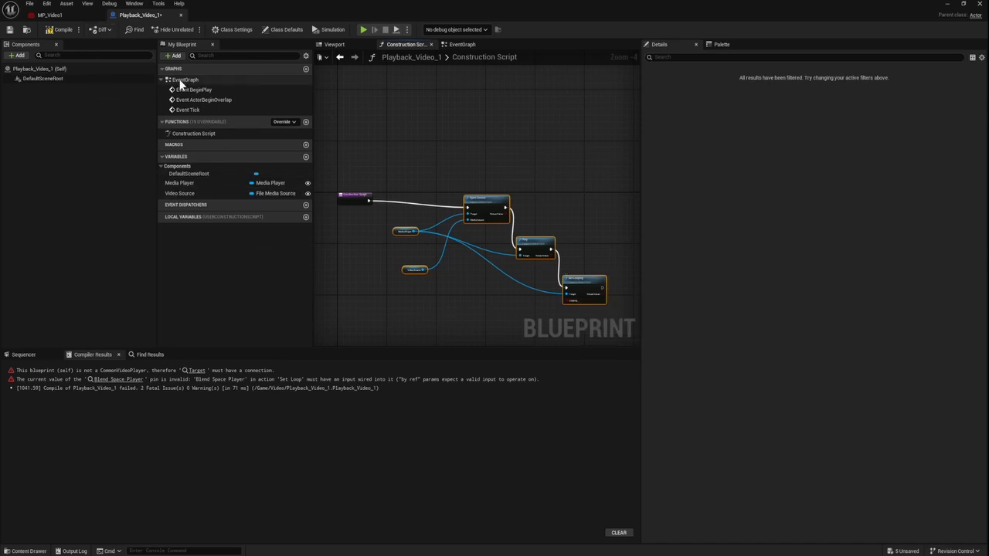
pyautogui.click(462, 44)
pyautogui.scroll(-4, 367, 192)
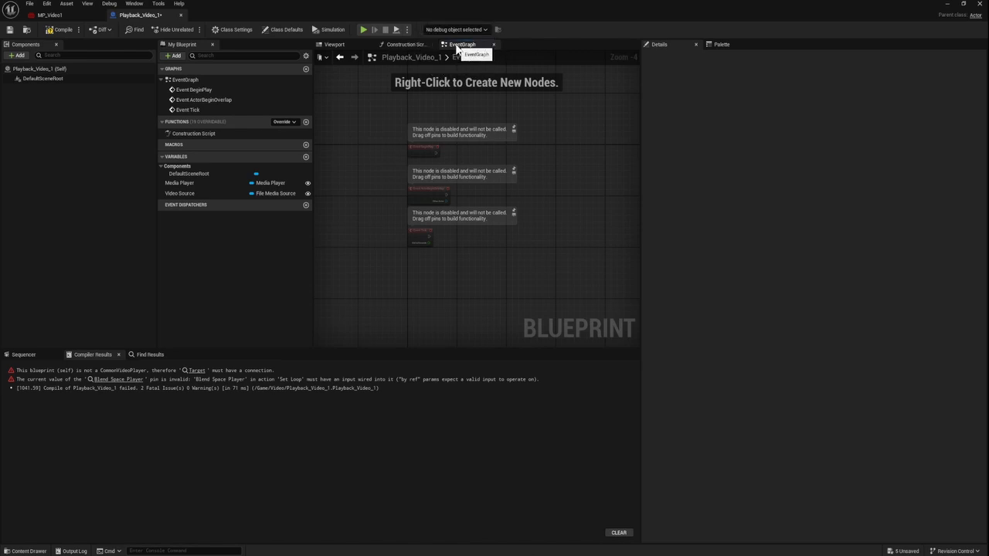
pyautogui.rightClick(556, 169)
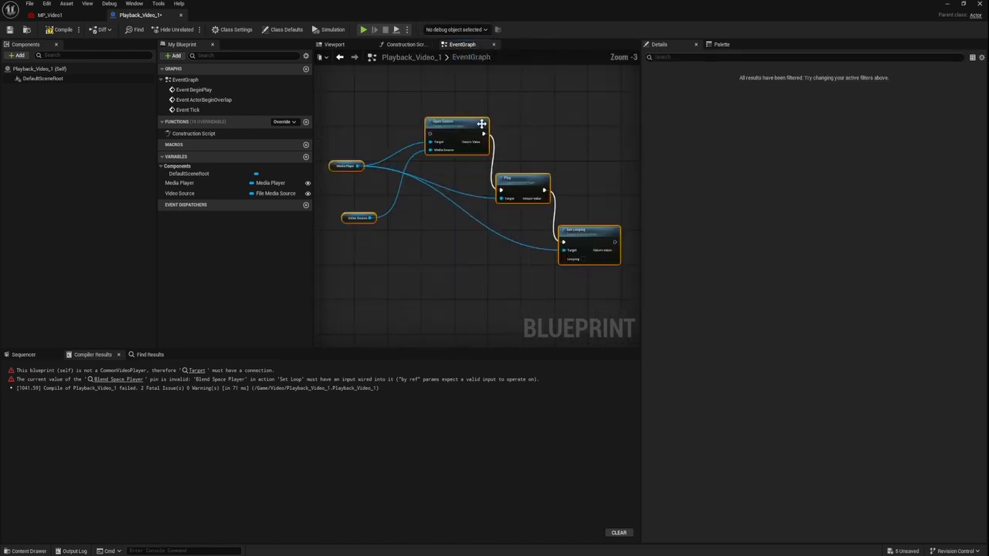
pyautogui.scroll(-1, 481, 123)
pyautogui.moveTo(481, 124); pyautogui.dragTo(526, 139)
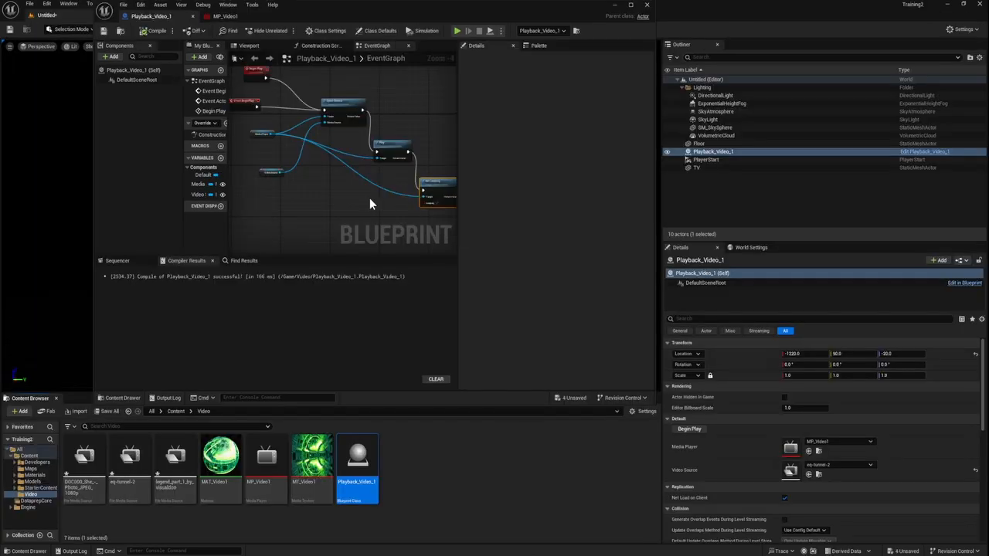
# Step: Examine the Looping option on the Set Looping node and the node chain in the EventGraph
pyautogui.scroll(1, 437, 207)
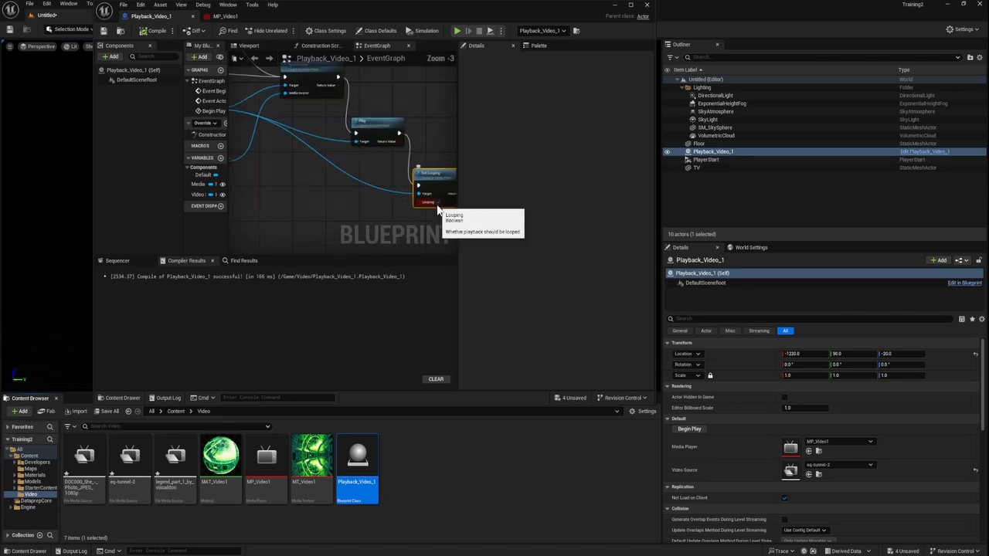
pyautogui.scroll(3, 437, 207)
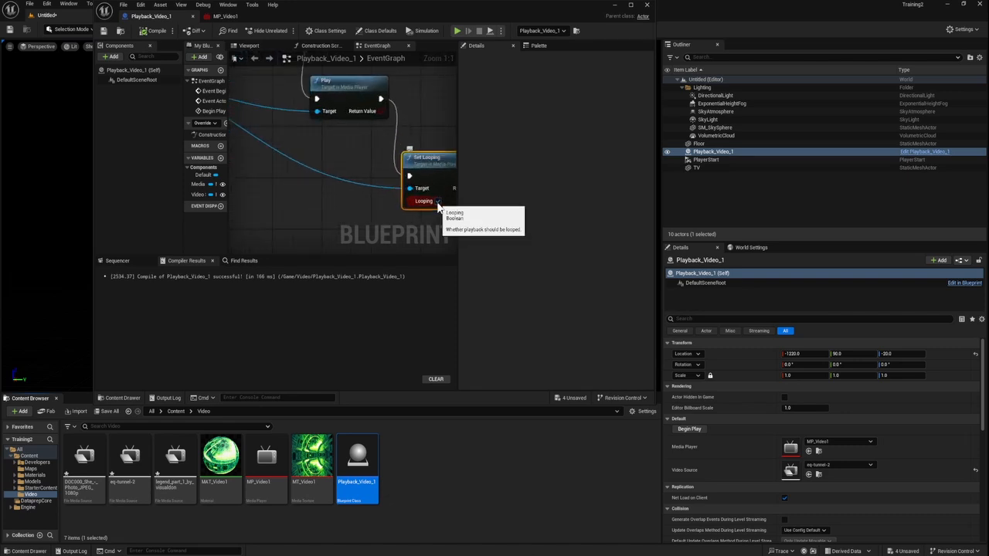
pyautogui.scroll(-8, 363, 218)
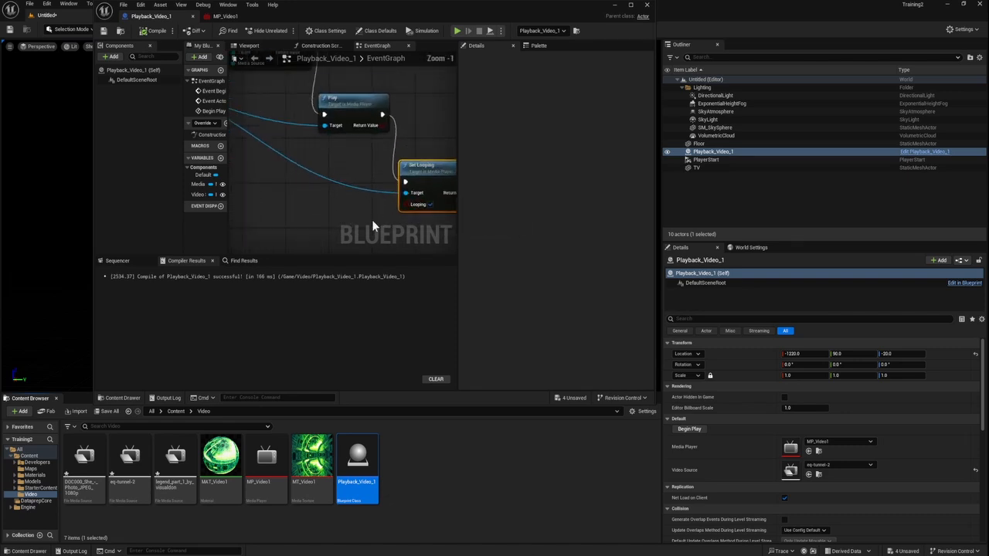
pyautogui.scroll(-1, 365, 215)
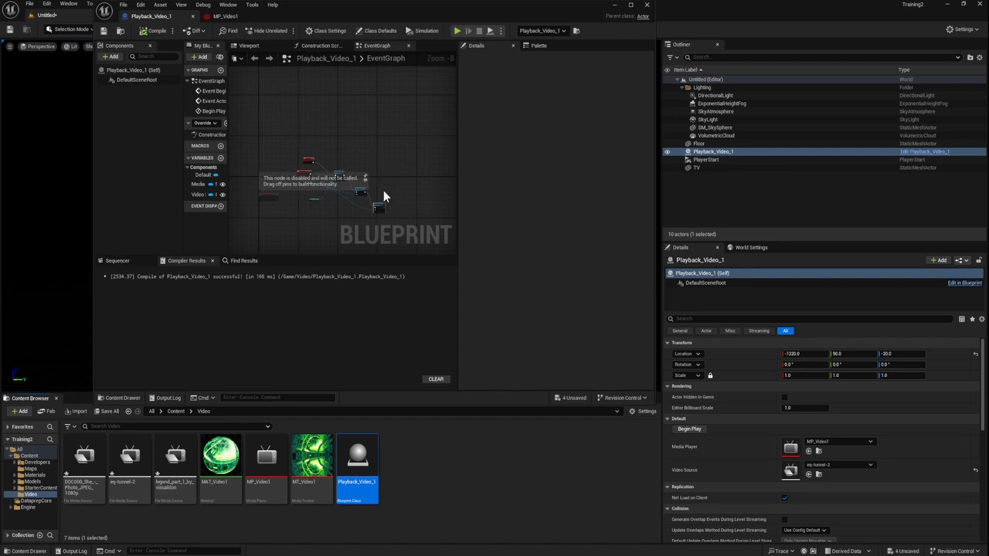
pyautogui.scroll(9, 380, 200)
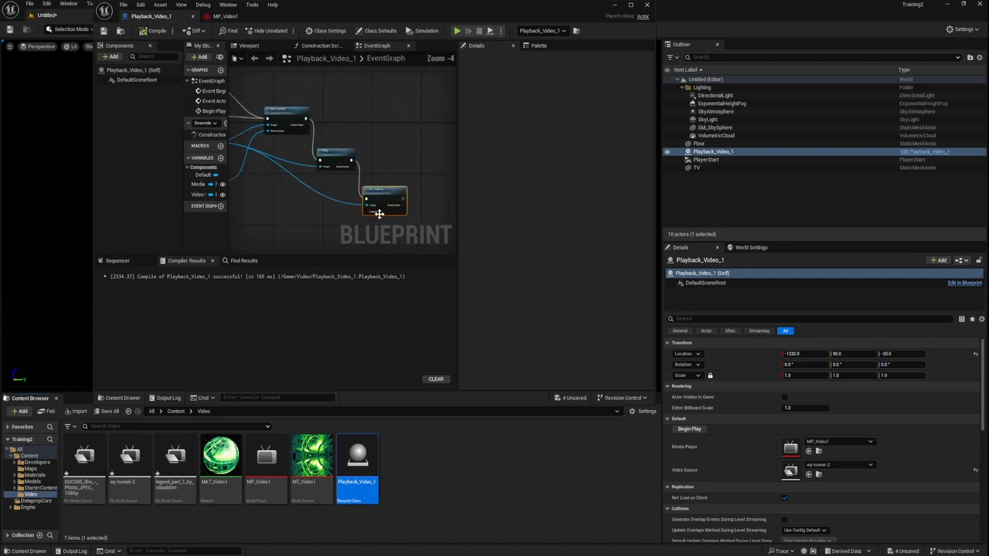
# Step: Open the MP_Video1 media player, check its Loop playback setting, and close the editor window
pyautogui.scroll(-10, 383, 210)
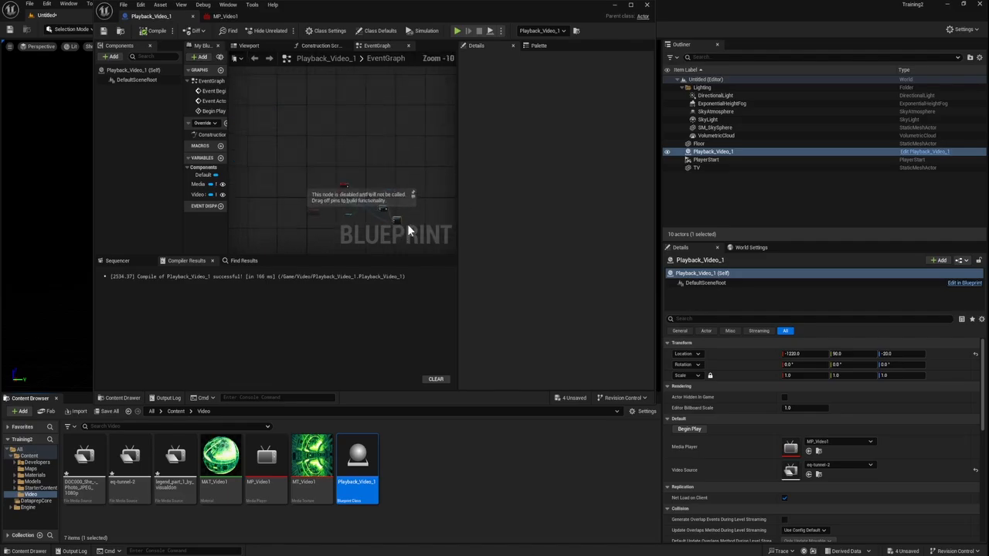
pyautogui.click(615, 6)
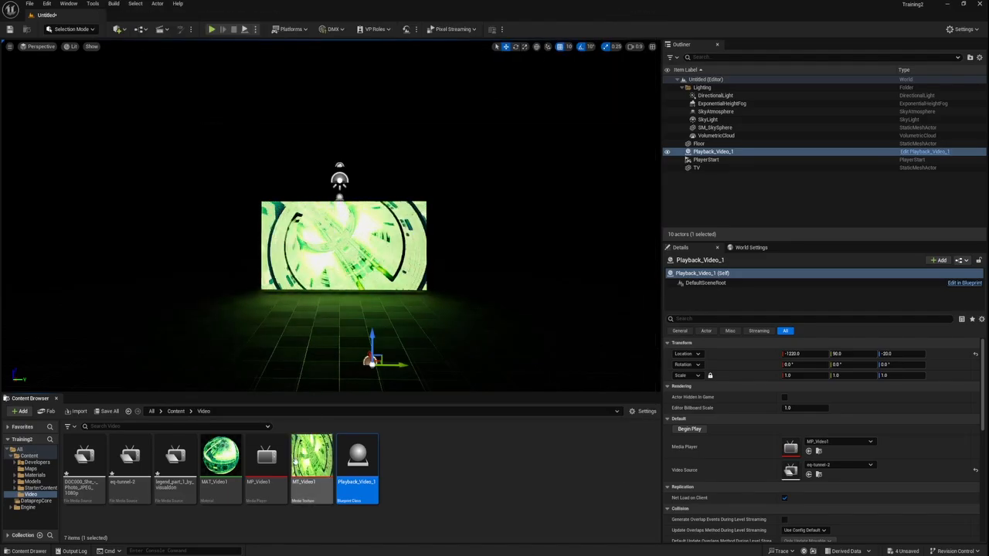
pyautogui.doubleClick(266, 460)
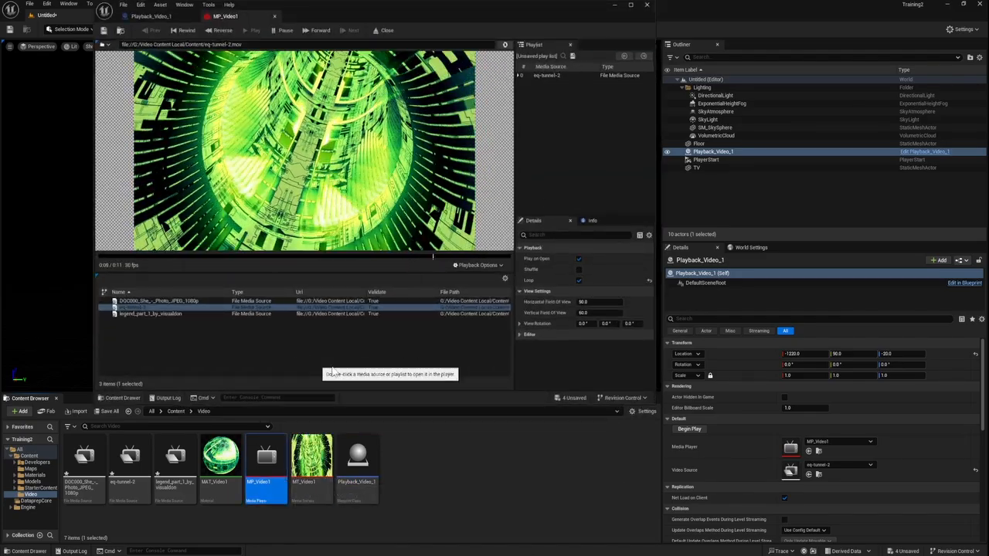
pyautogui.click(579, 280)
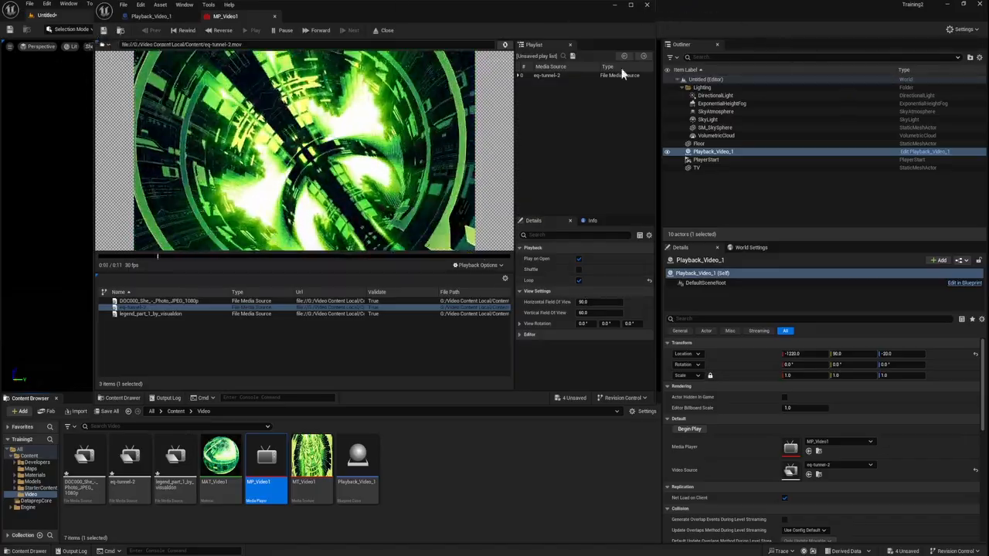
pyautogui.click(645, 4)
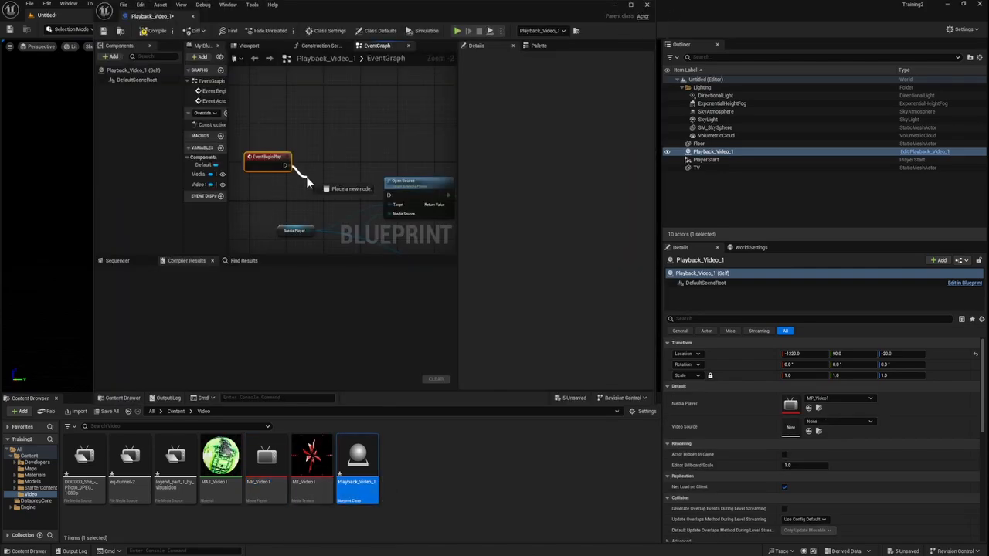
# Step: Wire Event BeginPlay into the Open Source node's execution input and move the event node roughly level with it
pyautogui.moveTo(309, 186); pyautogui.dragTo(392, 195)
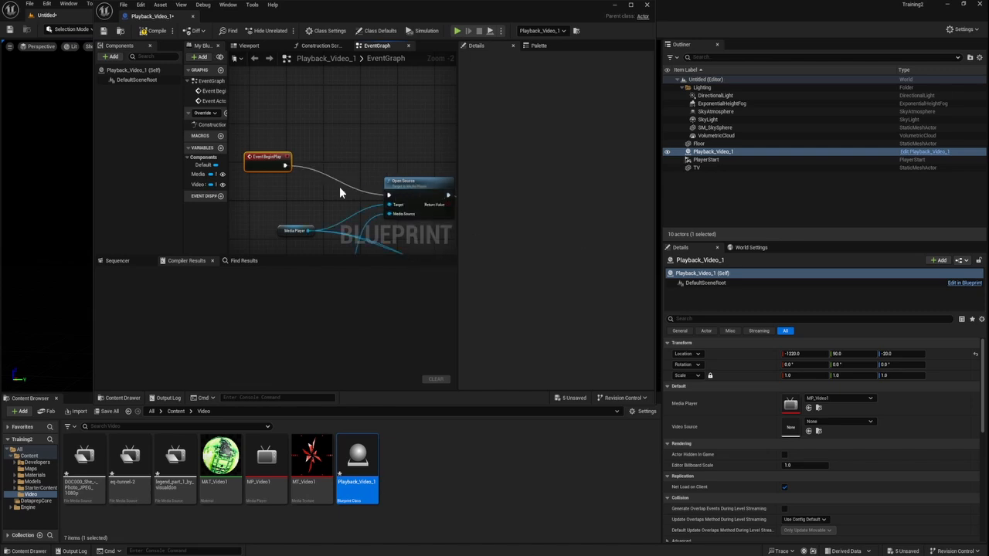
pyautogui.moveTo(265, 164); pyautogui.dragTo(267, 192)
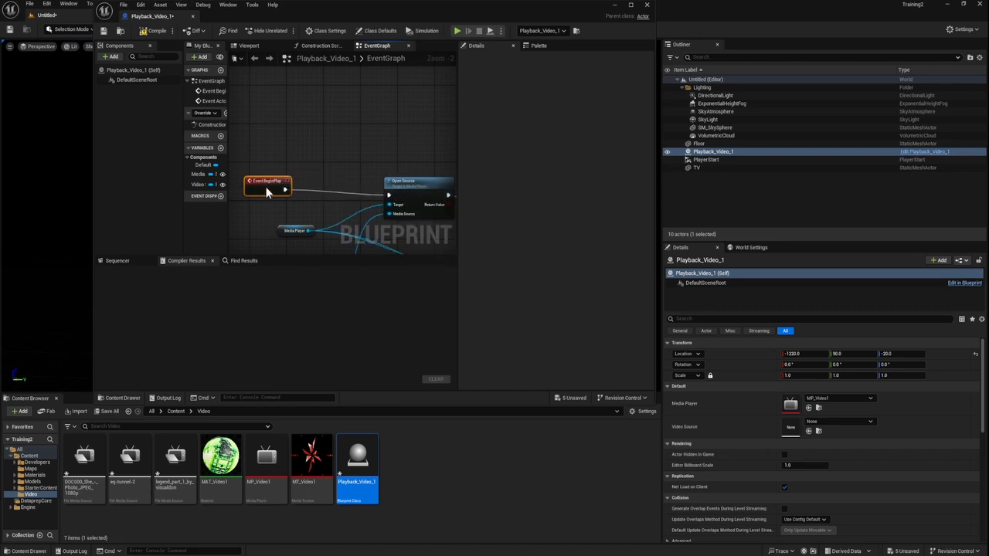
# Step: Add a custom event named Begin Play above Event BeginPlay and wire it into the Open Source node's execution input
pyautogui.rightClick(295, 136)
pyautogui.write('custo')
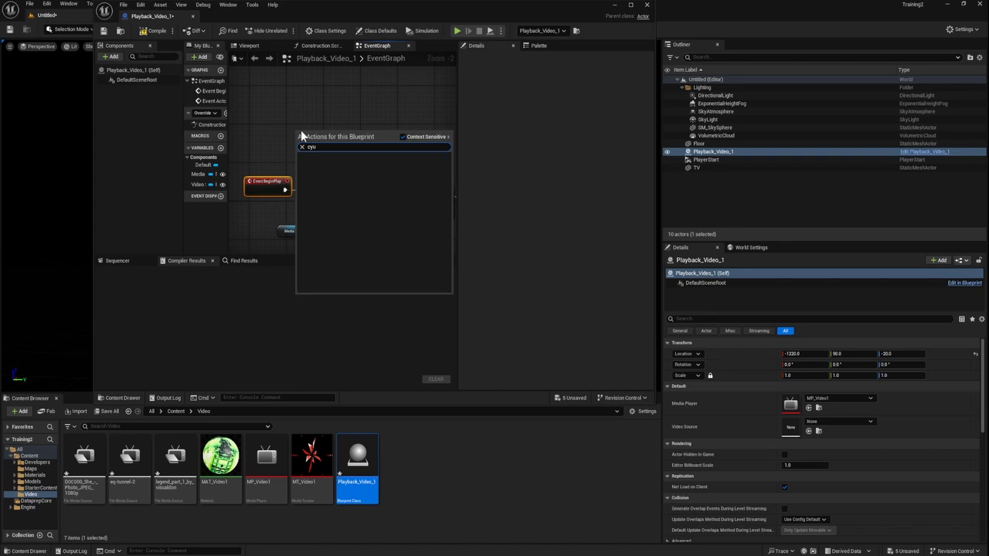
pyautogui.write('m')
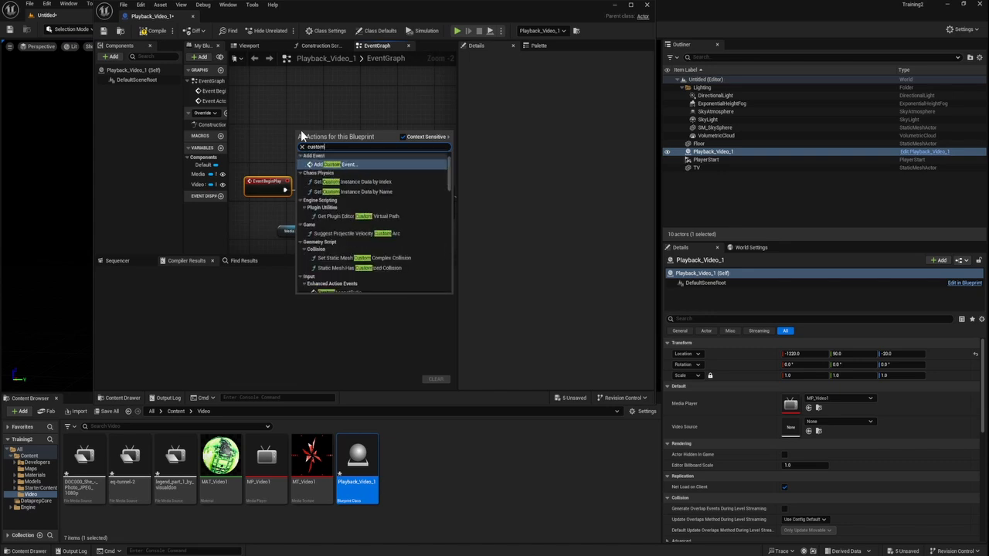
pyautogui.press('Return')
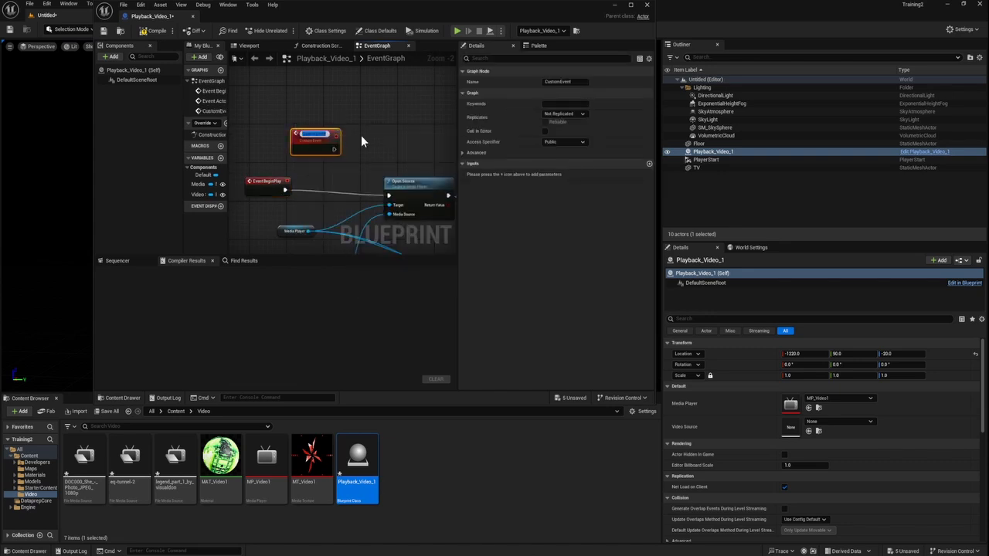
pyautogui.write('Pl')
pyautogui.write('gin')
pyautogui.write(' Play')
pyautogui.press('BackSpace')
pyautogui.press('BackSpace')
pyautogui.press('BackSpace')
pyautogui.write('lay')
pyautogui.press('Return')
pyautogui.moveTo(292, 147); pyautogui.dragTo(390, 200)
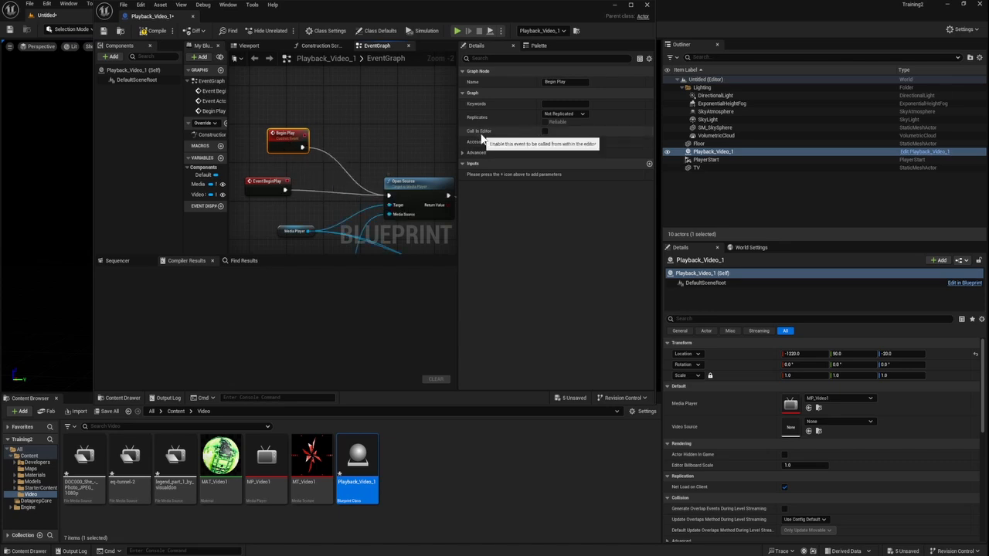
# Step: Enable Call In Editor for the Begin Play custom event, and compile, save and close the Blueprint
pyautogui.click(544, 131)
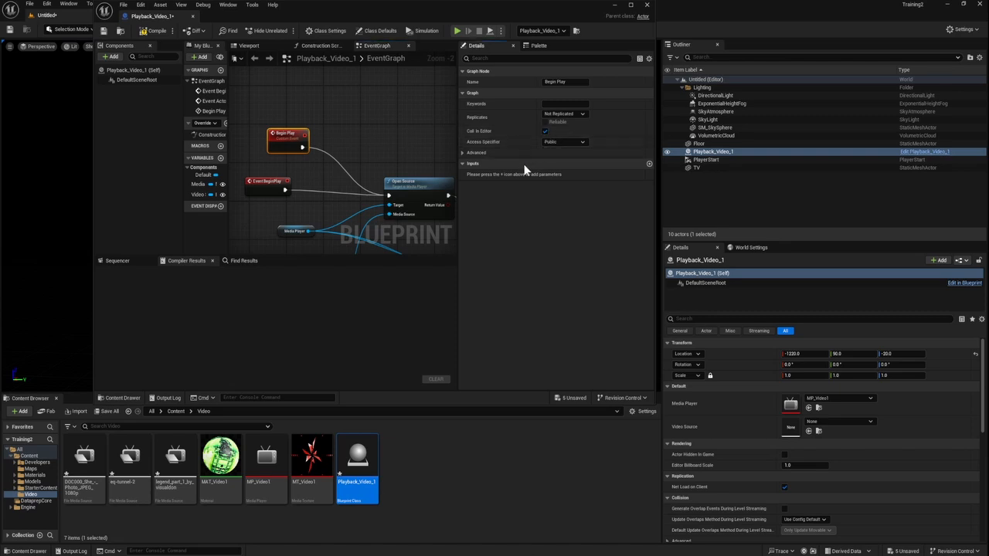
pyautogui.click(157, 32)
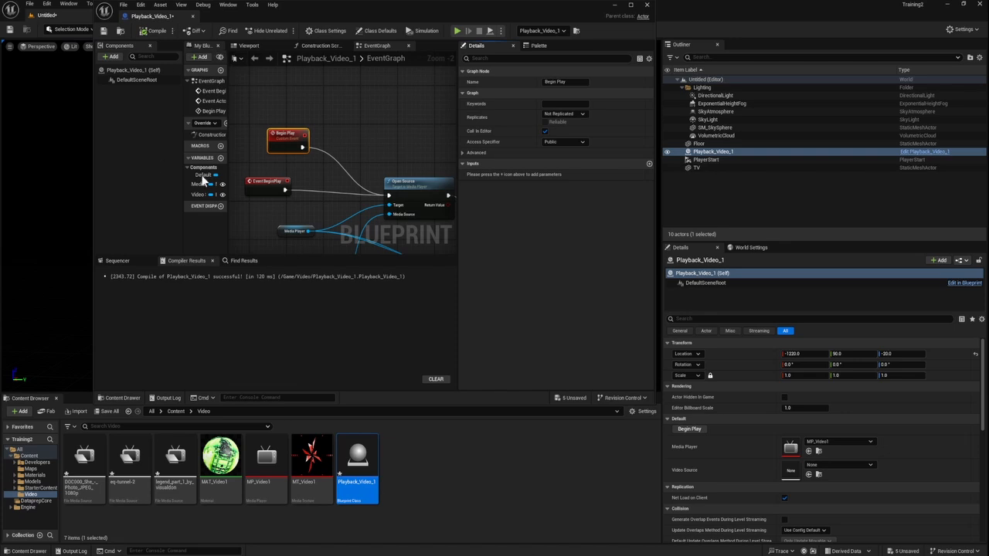
pyautogui.click(103, 30)
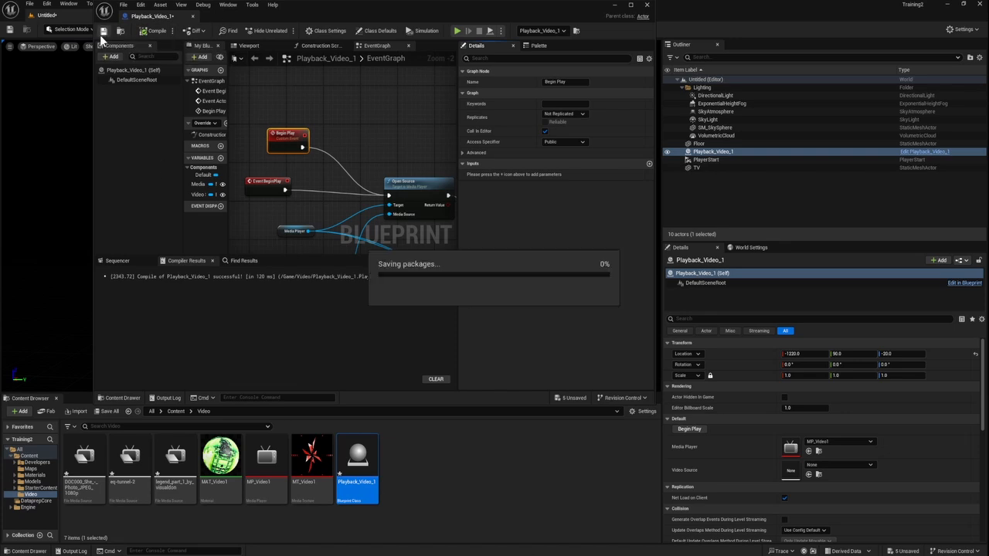
pyautogui.click(646, 4)
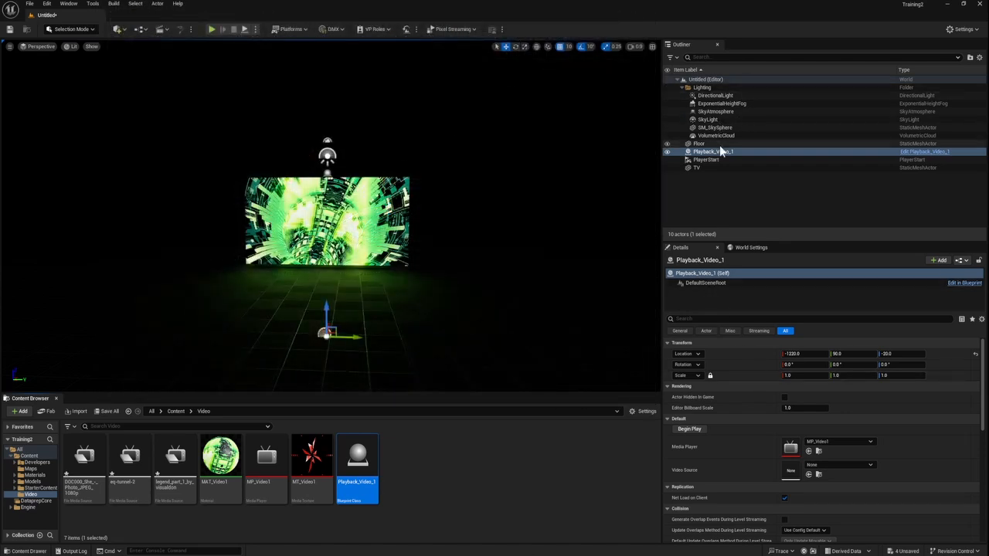
# Step: Keep MP_Video1 as the Playback_Video_1 actor's Media Player and set its Video Source to eq-tunnel-2
pyautogui.click(831, 442)
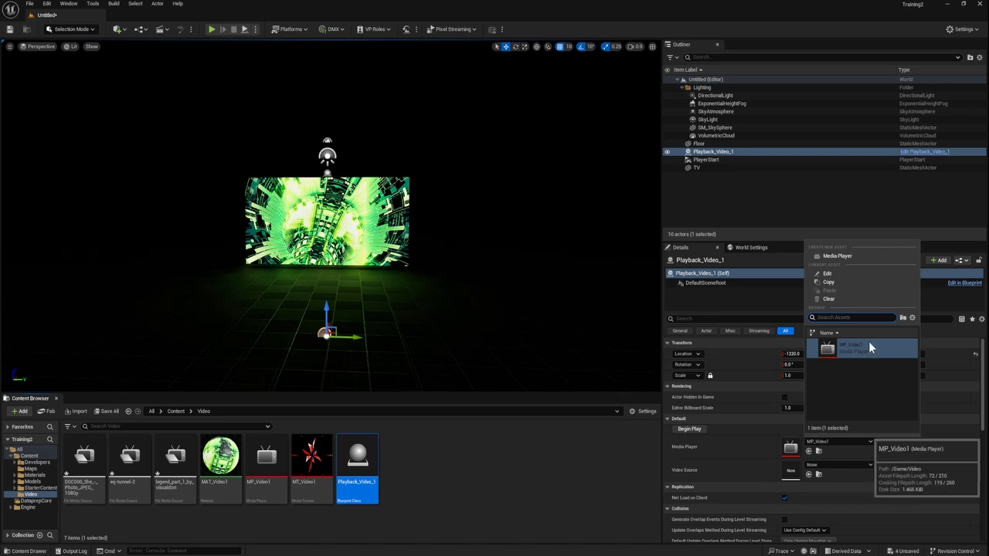
pyautogui.click(848, 464)
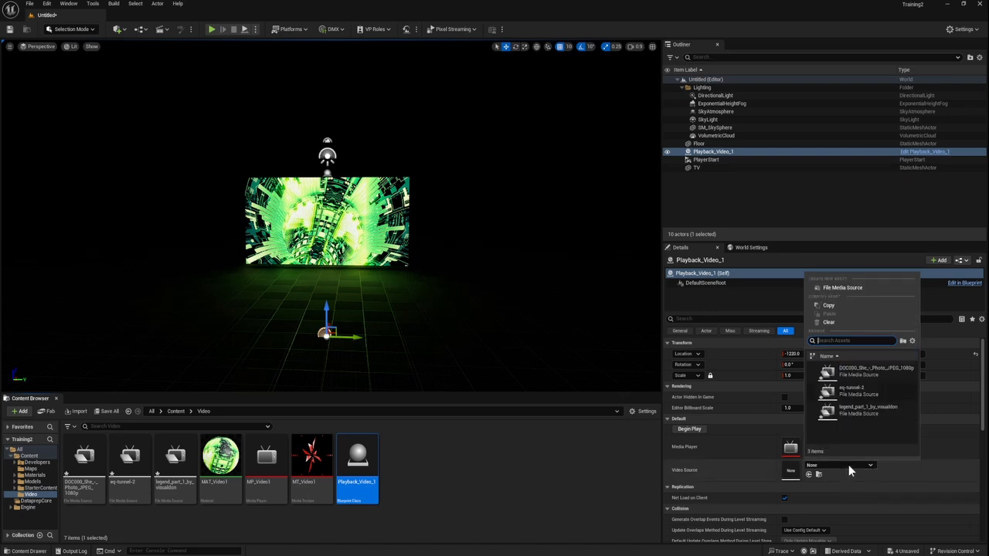
pyautogui.click(870, 396)
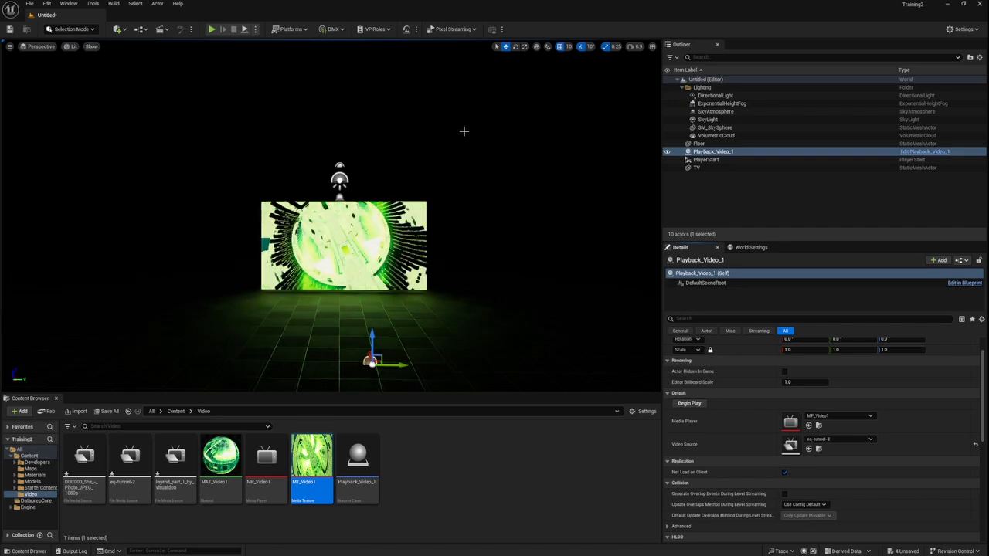
# Step: Select the TV plane in the level and switch its transform gizmo to rotation
pyautogui.click(379, 266)
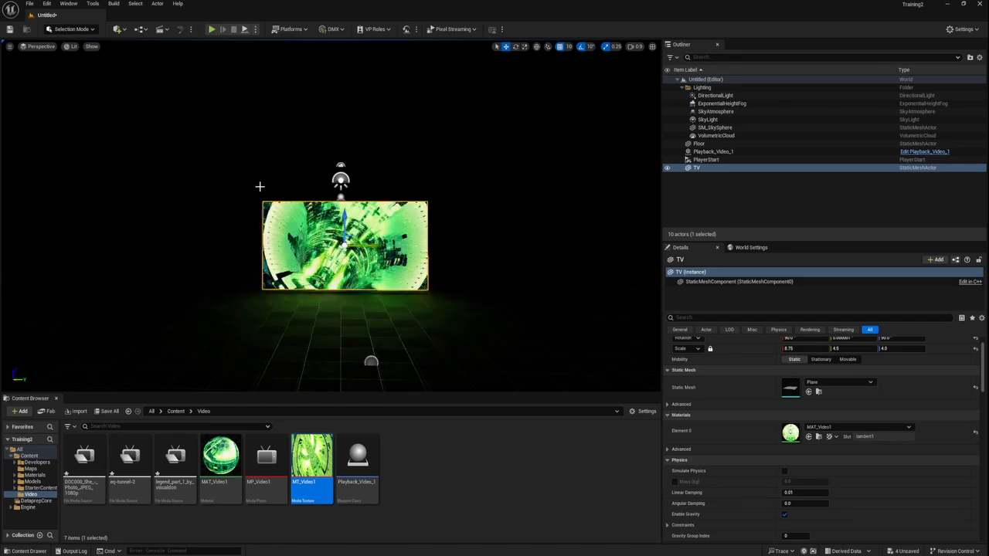
pyautogui.press('e')
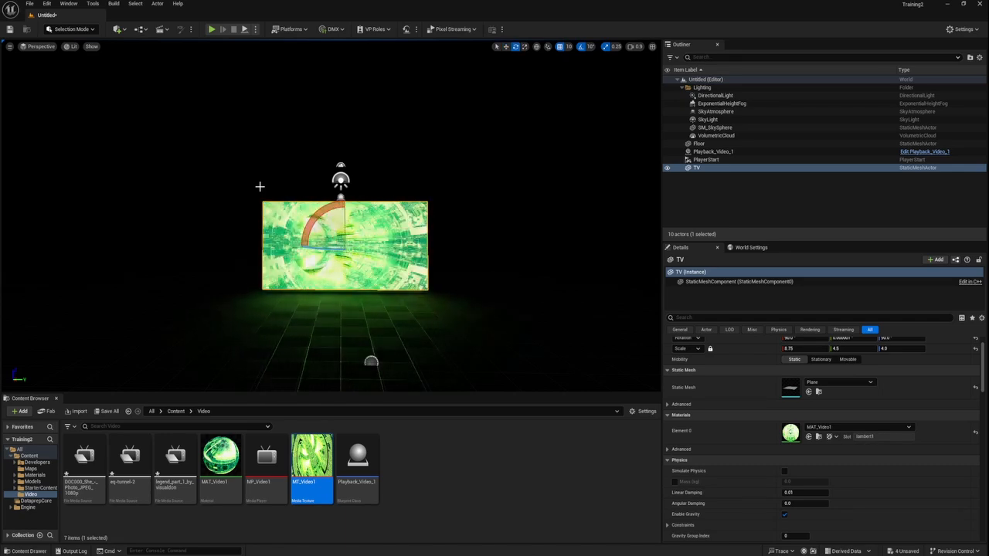